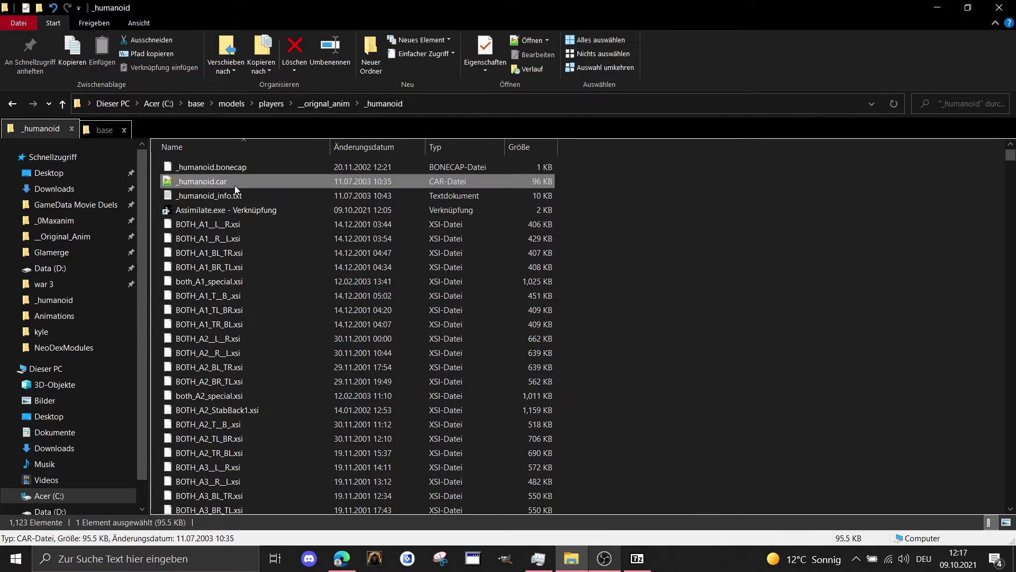
Try to load _humanoid.car from the _humanoid folder into Assimilate and bring its info message to the front
{"action": "left_click", "coordinate": [317, 281]}
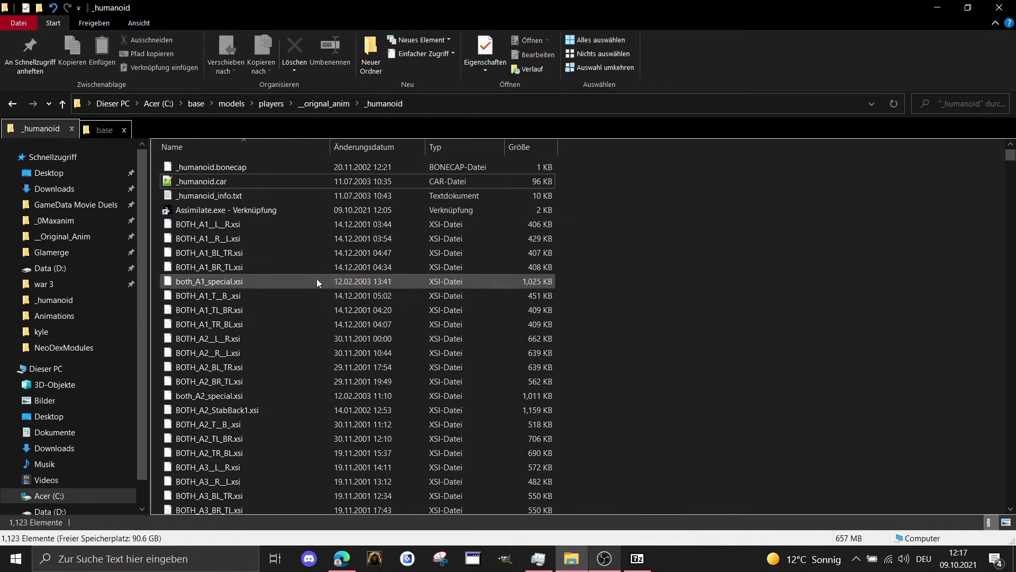
{"action": "left_click", "coordinate": [278, 182]}
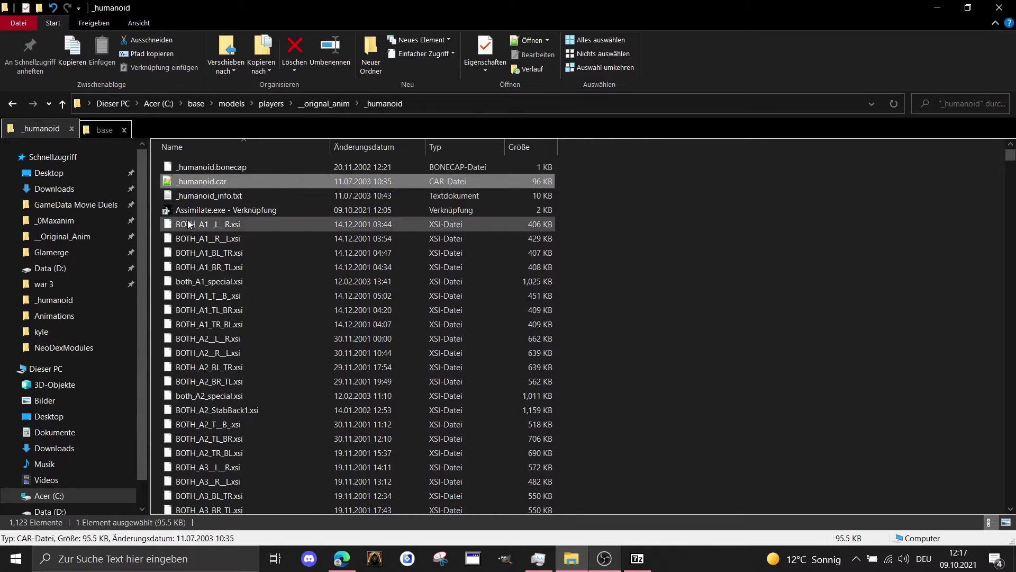
{"action": "left_click_drag", "start_coordinate": [209, 184], "coordinate": [265, 212]}
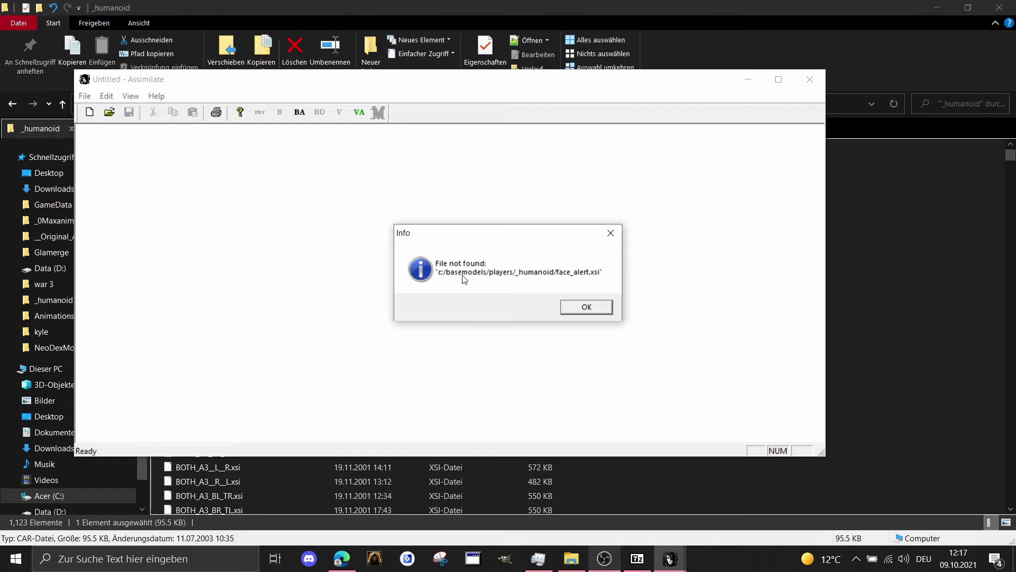
{"action": "left_click", "coordinate": [446, 5]}
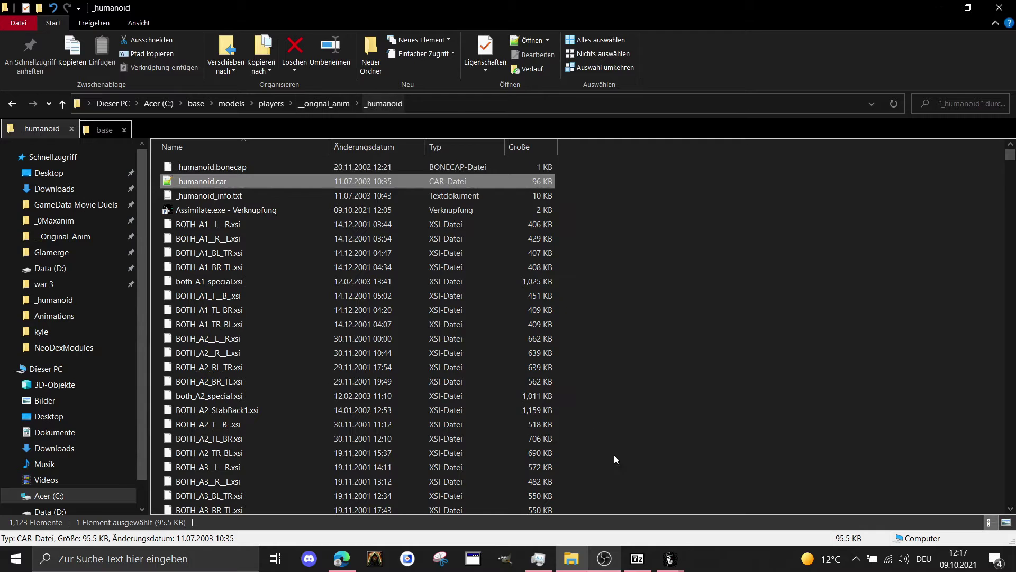
{"action": "left_click", "coordinate": [673, 559]}
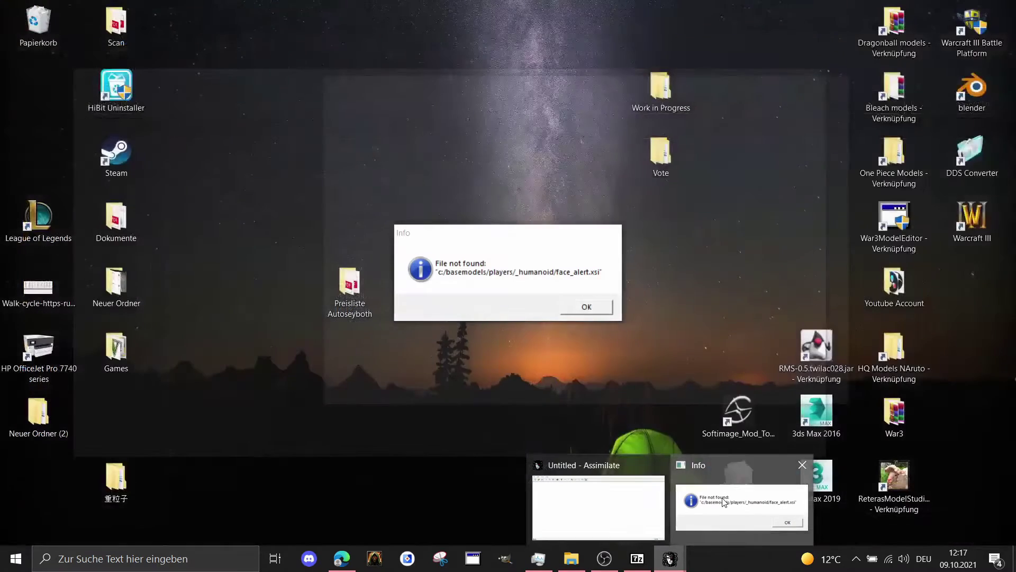
{"action": "left_click", "coordinate": [741, 503]}
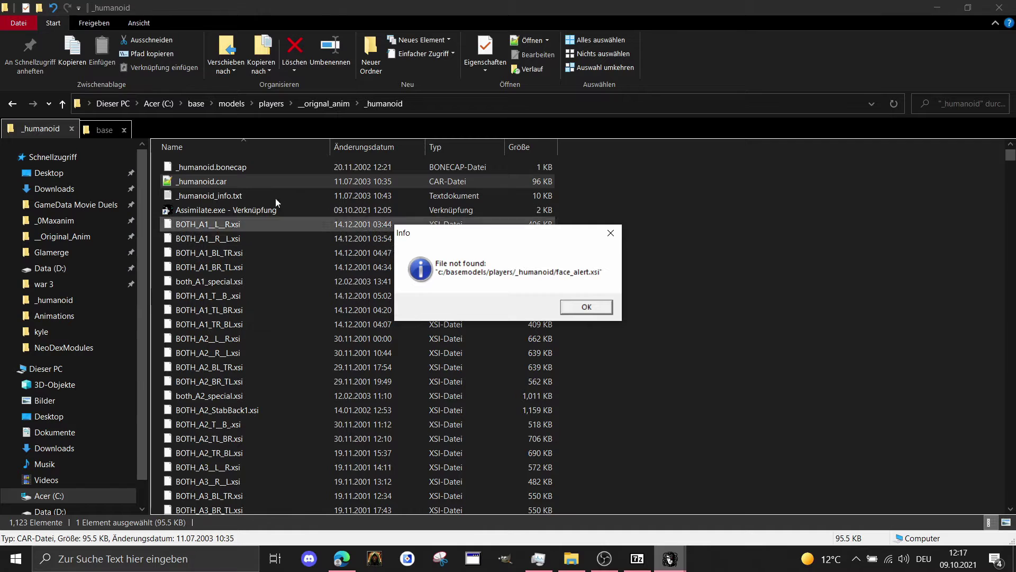
Dismiss Assimilate's successive messages about missing face animation files
{"action": "left_click", "coordinate": [594, 311]}
{"action": "left_click", "coordinate": [615, 232]}
{"action": "left_click", "coordinate": [617, 227]}
{"action": "left_click", "coordinate": [617, 229]}
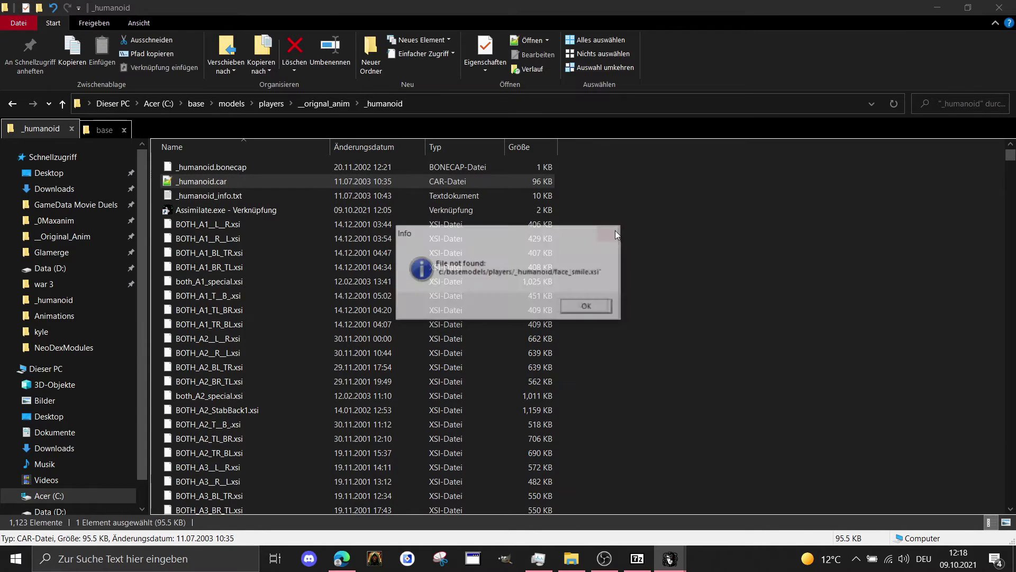
{"action": "scroll", "coordinate": [262, 327], "scroll_direction": "down", "scroll_amount": 15}
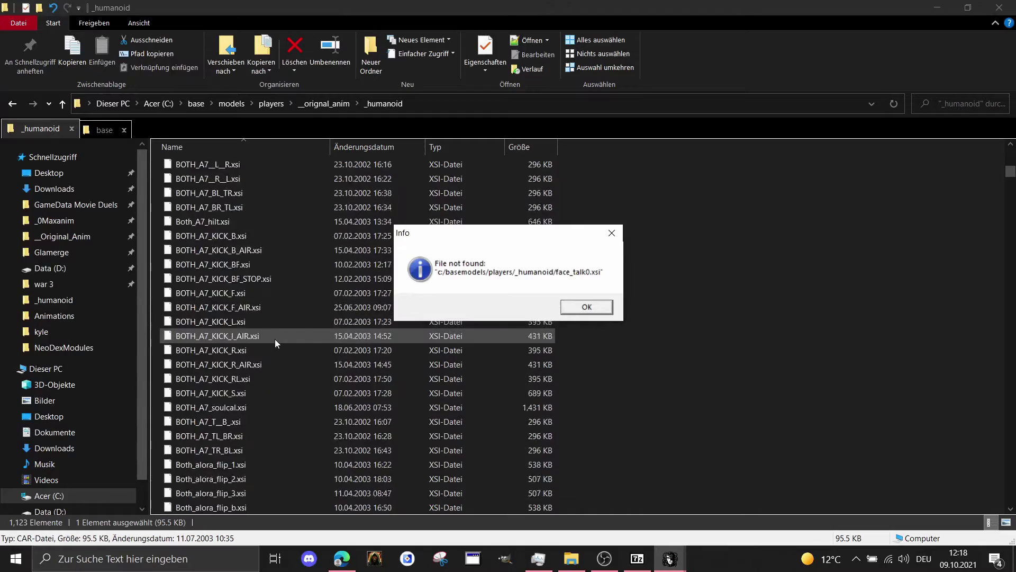
{"action": "scroll", "coordinate": [275, 339], "scroll_direction": "down", "scroll_amount": 20}
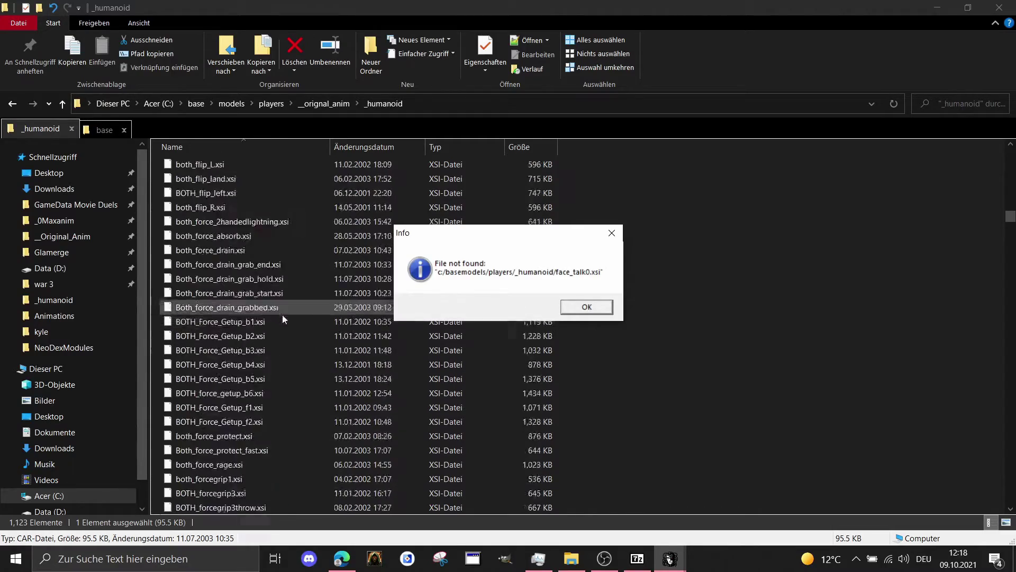
{"action": "scroll", "coordinate": [281, 320], "scroll_direction": "down", "scroll_amount": 12}
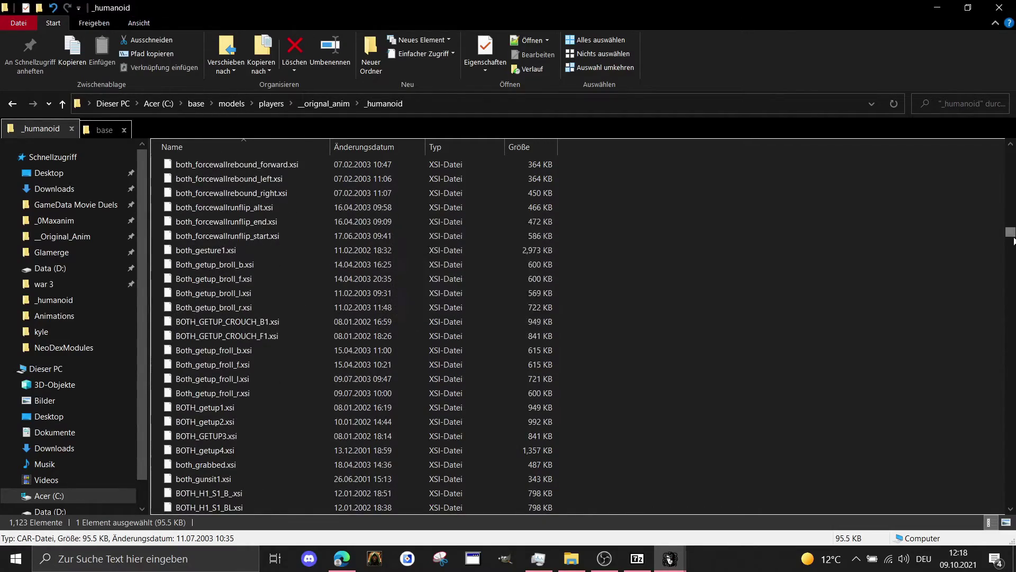
{"action": "left_click_drag", "start_coordinate": [1013, 239], "coordinate": [1010, 151]}
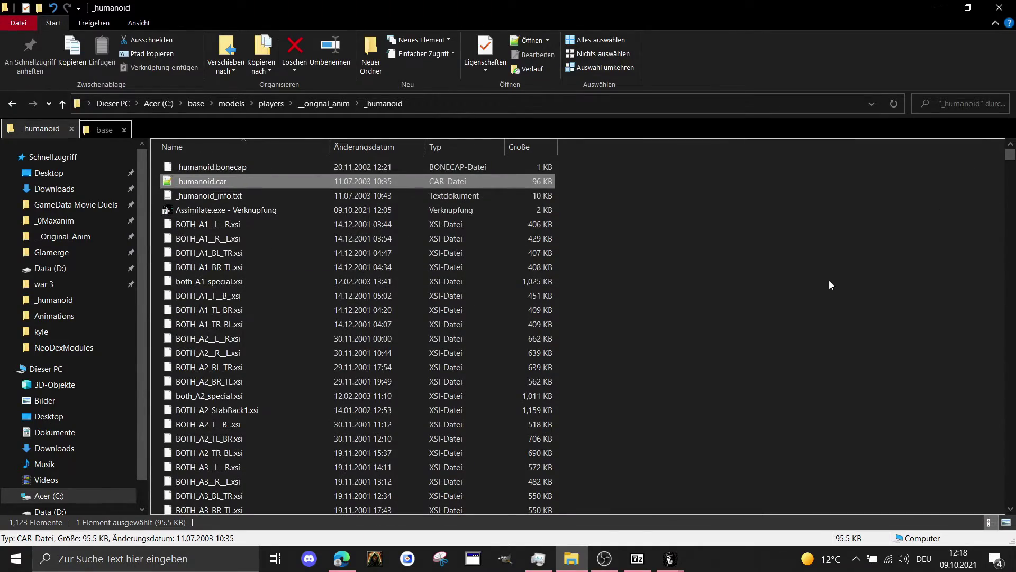
Switch to Task Manager, end the running Assimilate process, and minimize Task Manager
{"action": "left_click", "coordinate": [538, 558]}
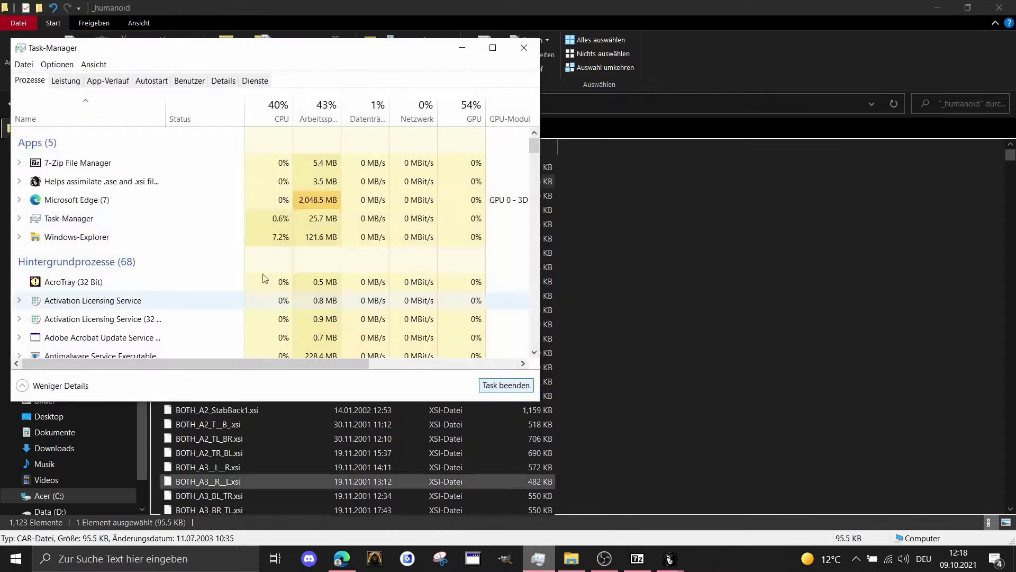
{"action": "left_click", "coordinate": [507, 391]}
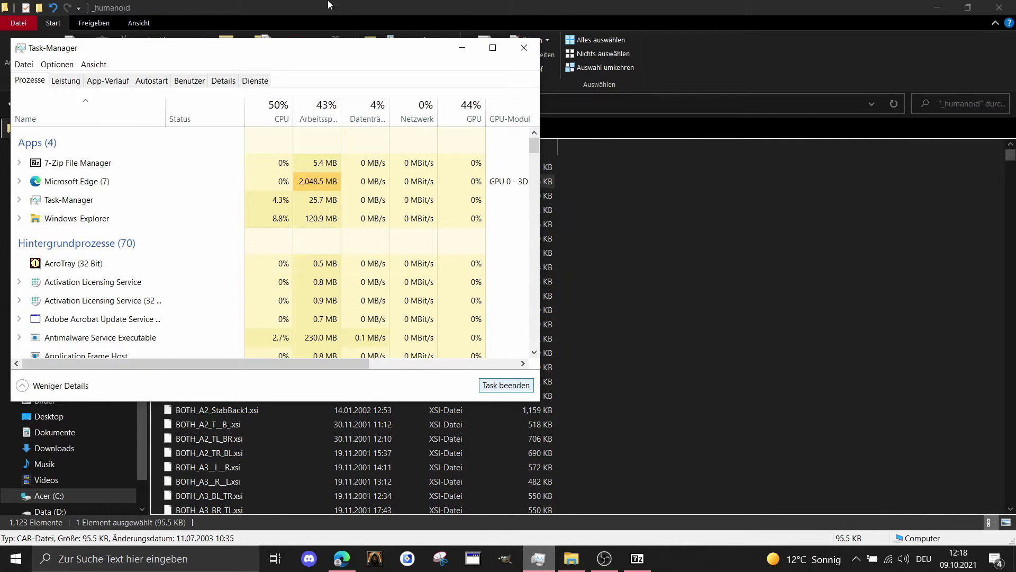
{"action": "left_click", "coordinate": [458, 47]}
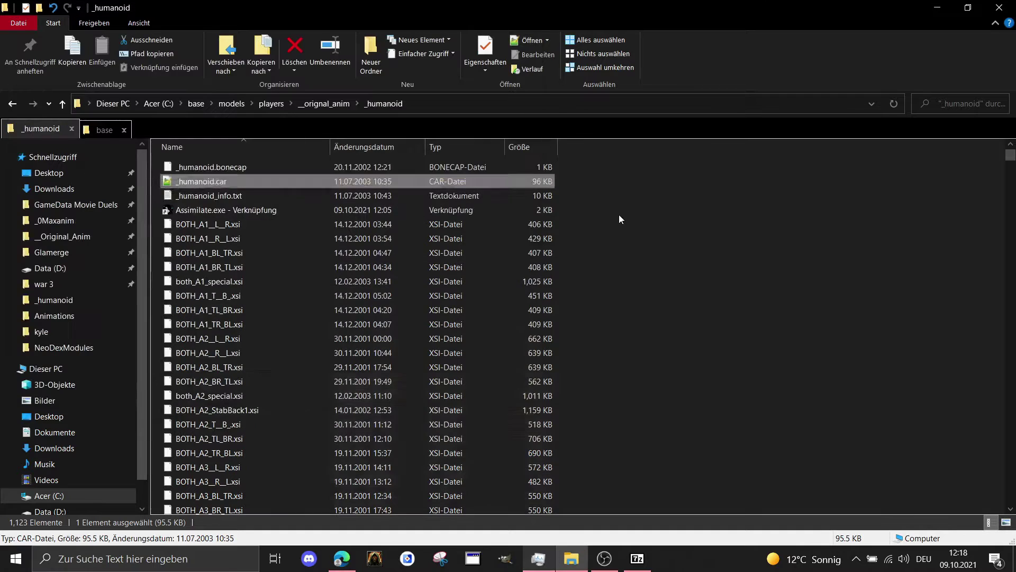
Start Assimilate from its shortcut, set the Quake directory to c:/base/ in the preferences, and close the program
{"action": "double_click", "coordinate": [170, 209]}
{"action": "left_click", "coordinate": [102, 113]}
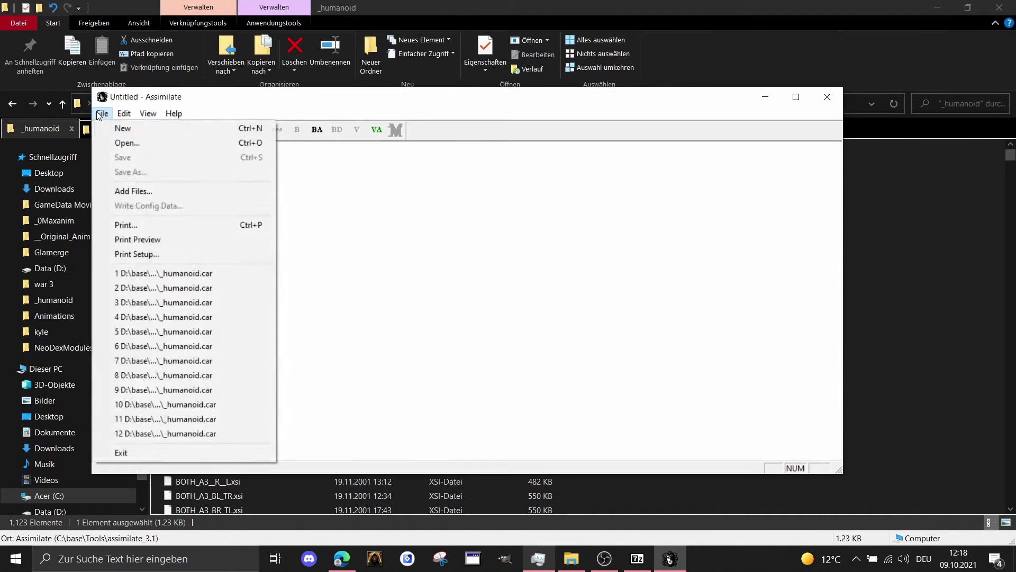
{"action": "mouse_move", "coordinate": [124, 114]}
{"action": "left_click", "coordinate": [164, 297]}
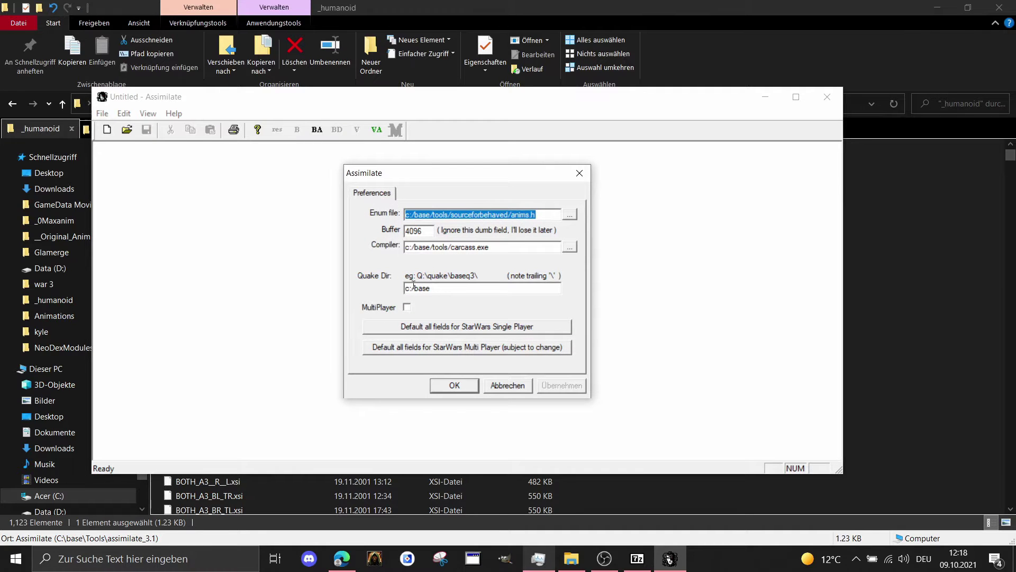
{"action": "left_click", "coordinate": [415, 287]}
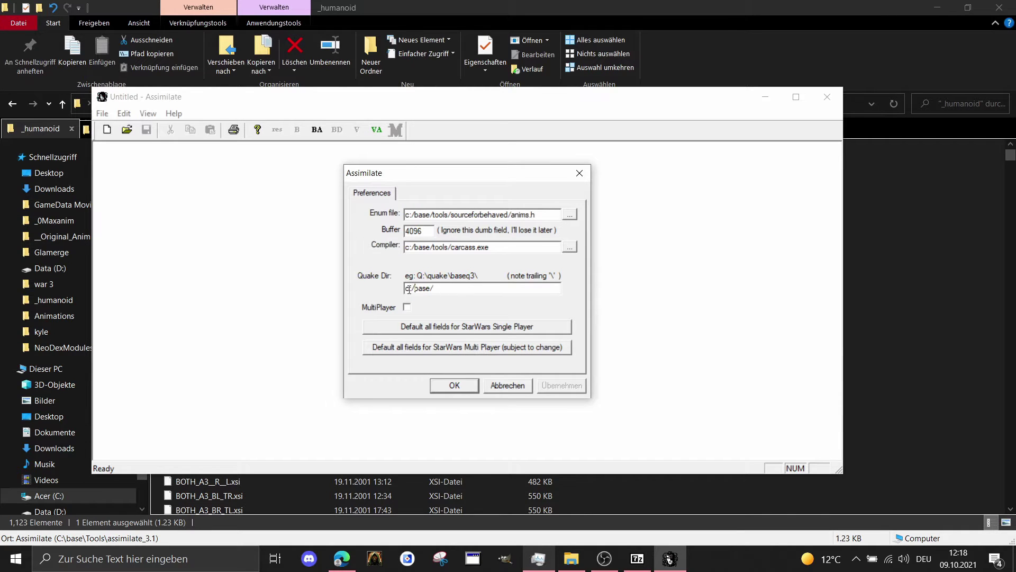
{"action": "left_click", "coordinate": [455, 385]}
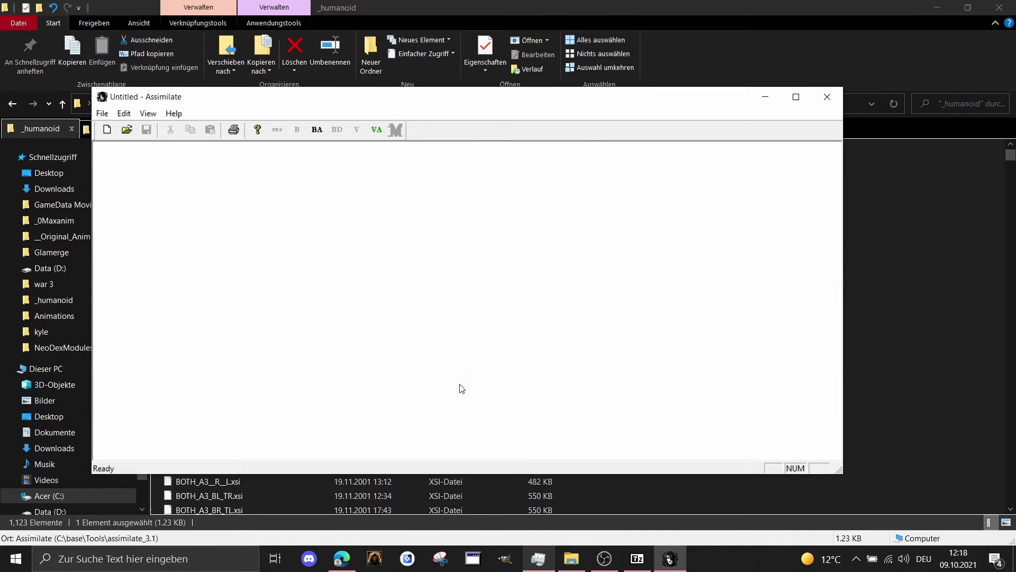
{"action": "left_click", "coordinate": [827, 96]}
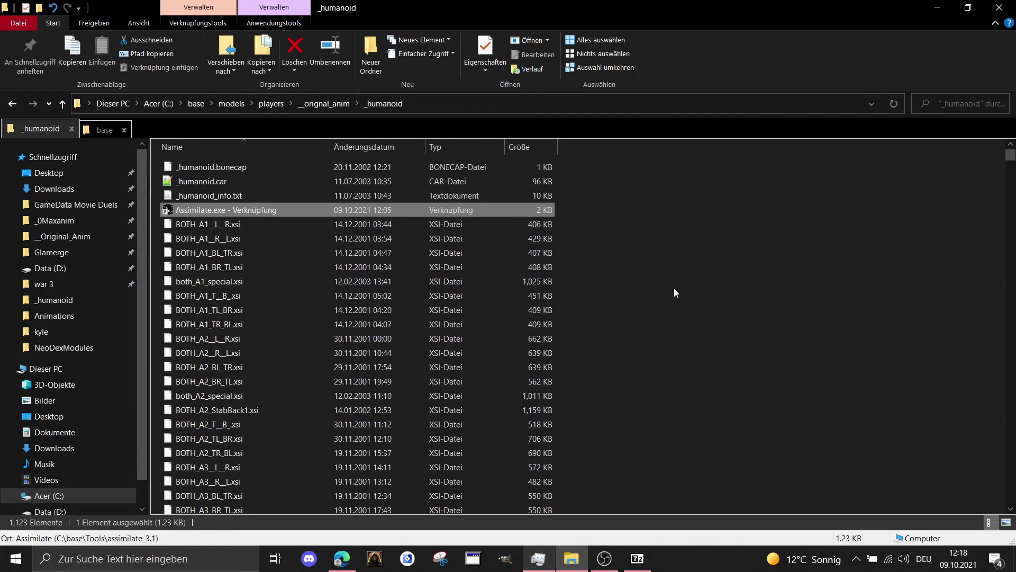
Open _humanoid.car in Notepad++ and review the model paths in its $aseanimgrab lines
{"action": "left_click", "coordinate": [675, 289]}
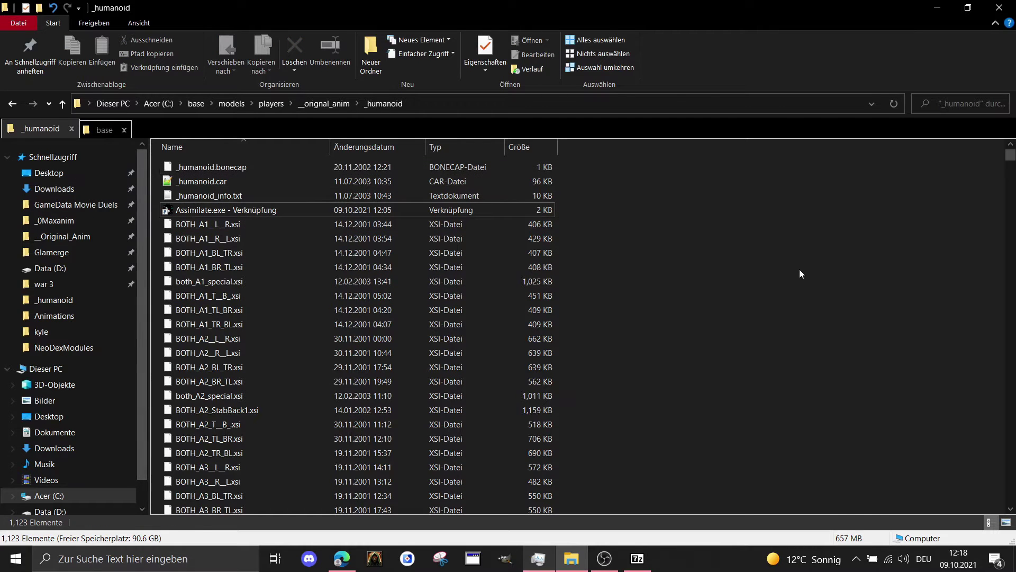
{"action": "double_click", "coordinate": [178, 182]}
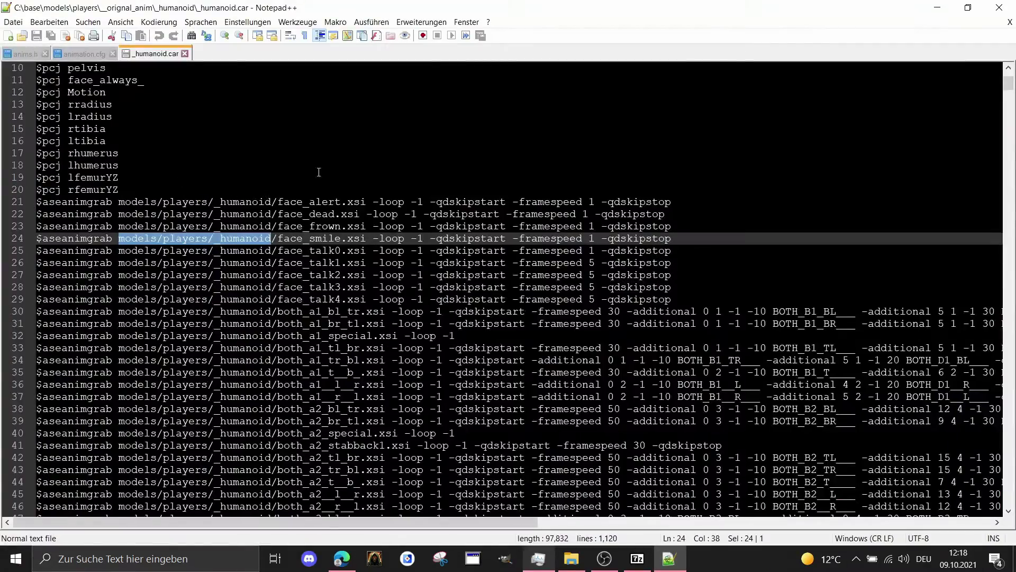
{"action": "scroll", "coordinate": [299, 286], "scroll_direction": "up", "scroll_amount": 2}
{"action": "scroll", "coordinate": [299, 286], "scroll_direction": "down", "scroll_amount": 5}
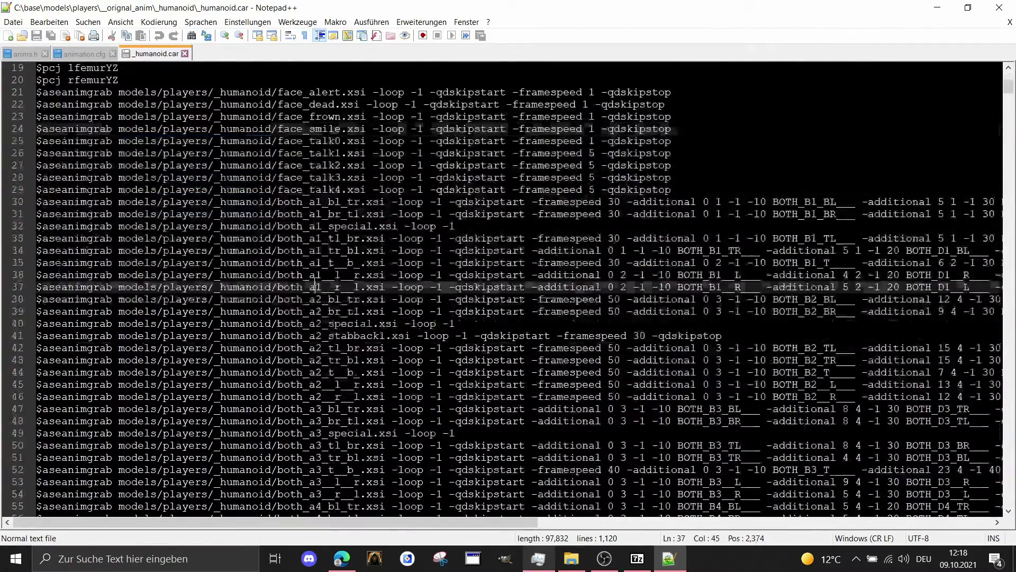
{"action": "left_click", "coordinate": [311, 286]}
{"action": "scroll", "coordinate": [296, 275], "scroll_direction": "down", "scroll_amount": 10}
{"action": "scroll", "coordinate": [279, 249], "scroll_direction": "down", "scroll_amount": 19}
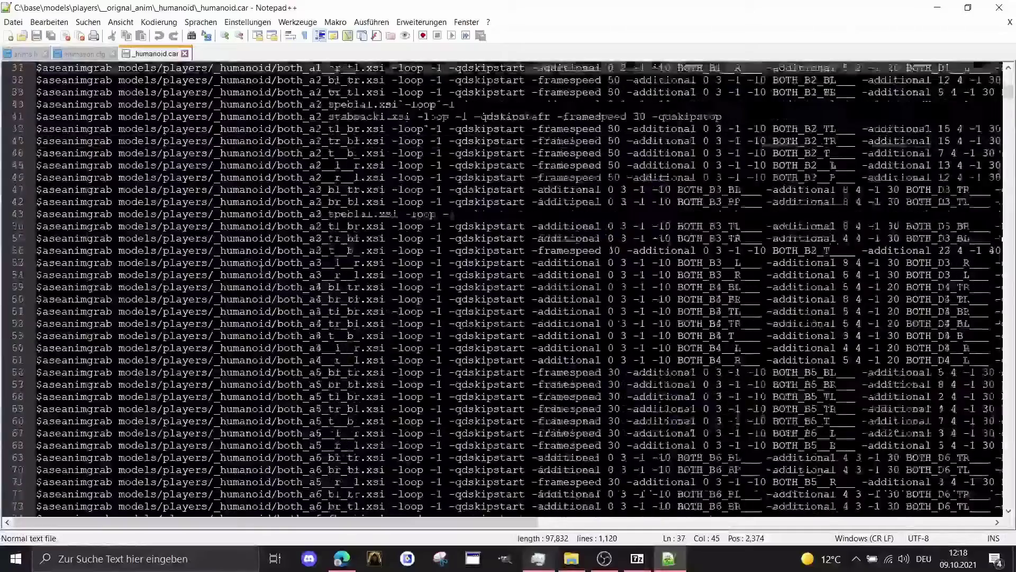
{"action": "scroll", "coordinate": [266, 266], "scroll_direction": "up", "scroll_amount": 18}
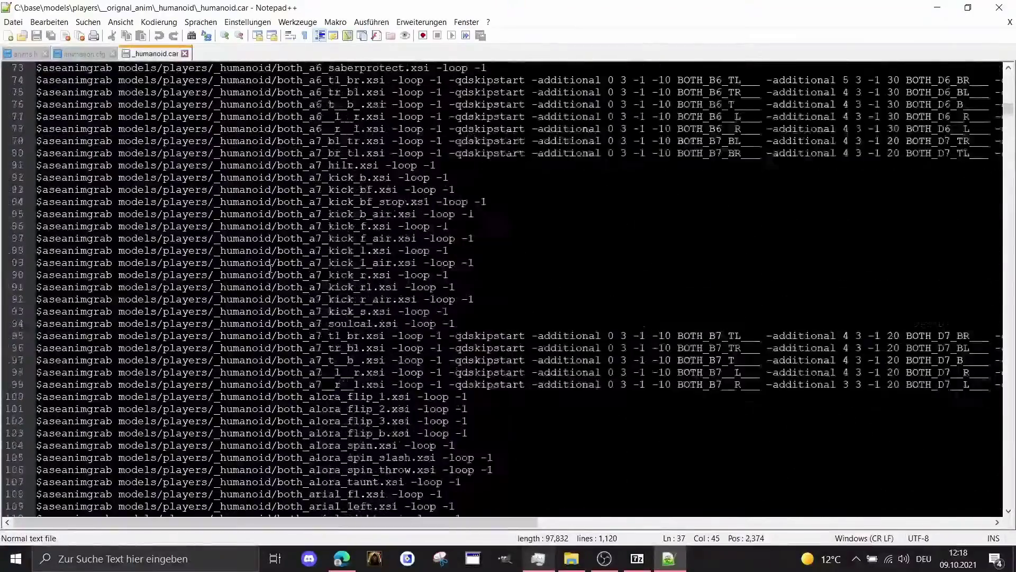
Shrink the editor window over the folder and prepare a replacement of "players" with the old replacement text cleared
{"action": "left_click", "coordinate": [969, 8]}
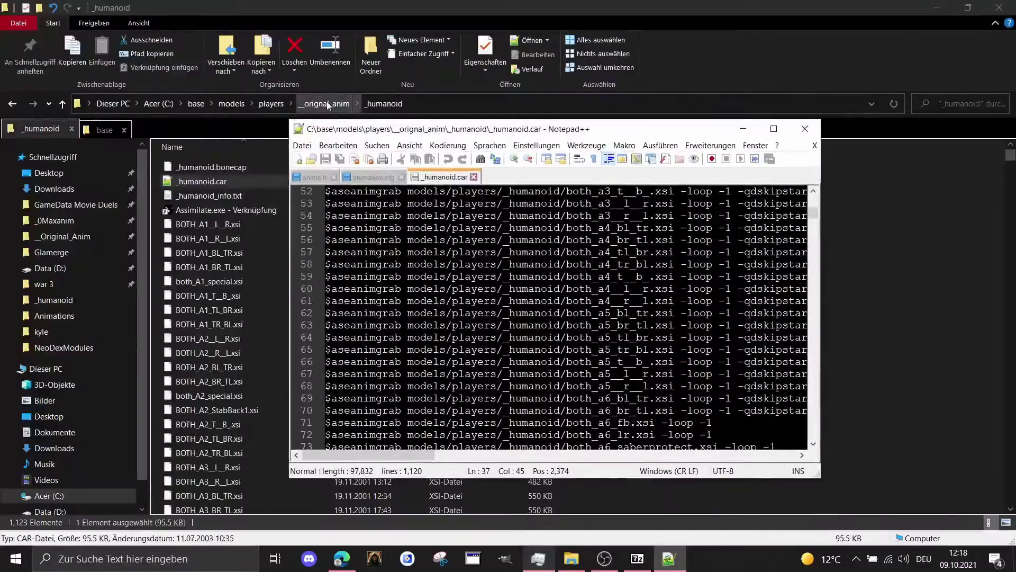
{"action": "scroll", "coordinate": [494, 298], "scroll_direction": "up", "scroll_amount": 5}
{"action": "scroll", "coordinate": [493, 298], "scroll_direction": "up", "scroll_amount": 8}
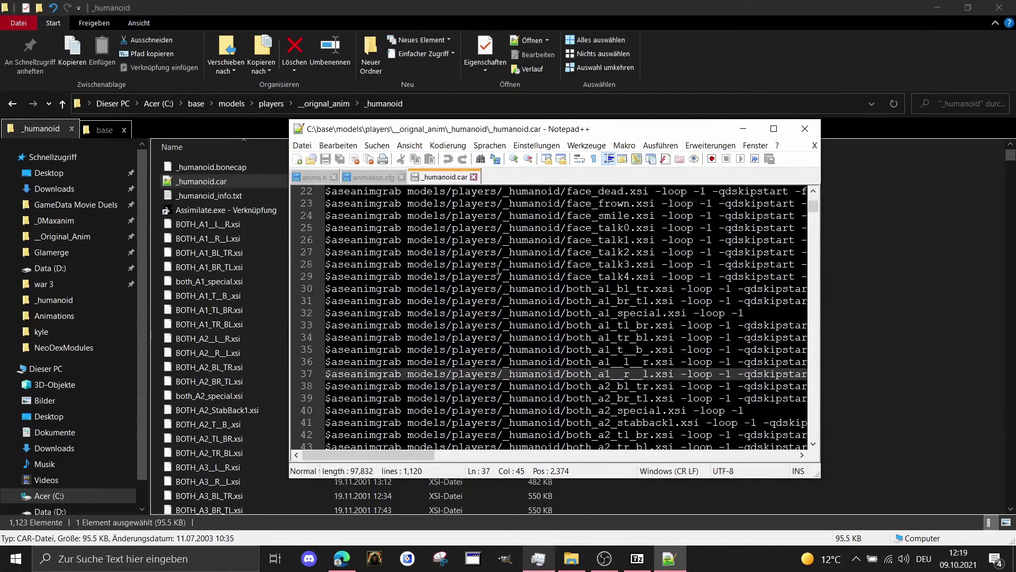
{"action": "left_click", "coordinate": [471, 289]}
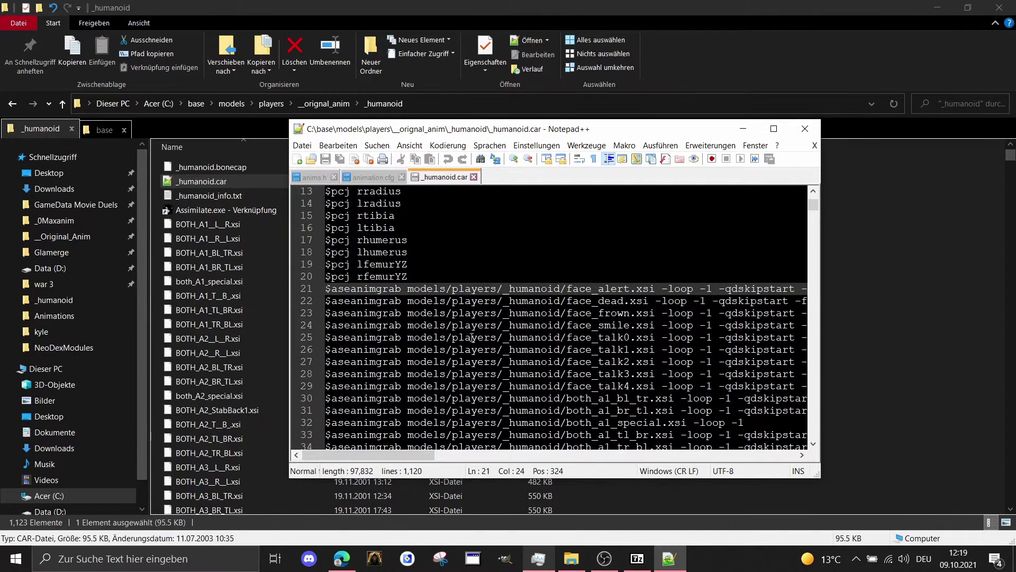
{"action": "key", "text": "ctrl+h"}
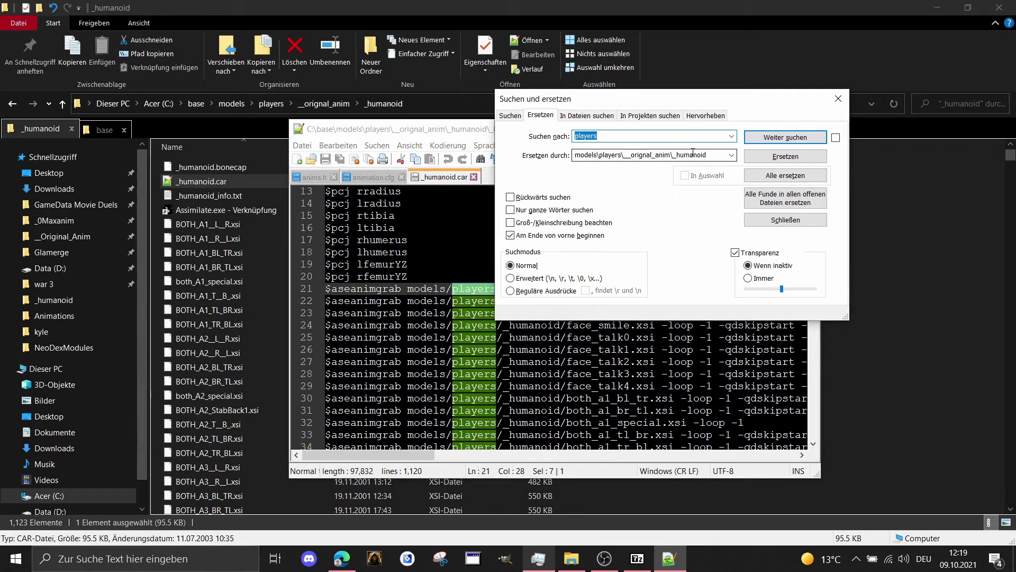
{"action": "left_click_drag", "start_coordinate": [651, 100], "coordinate": [750, 124]}
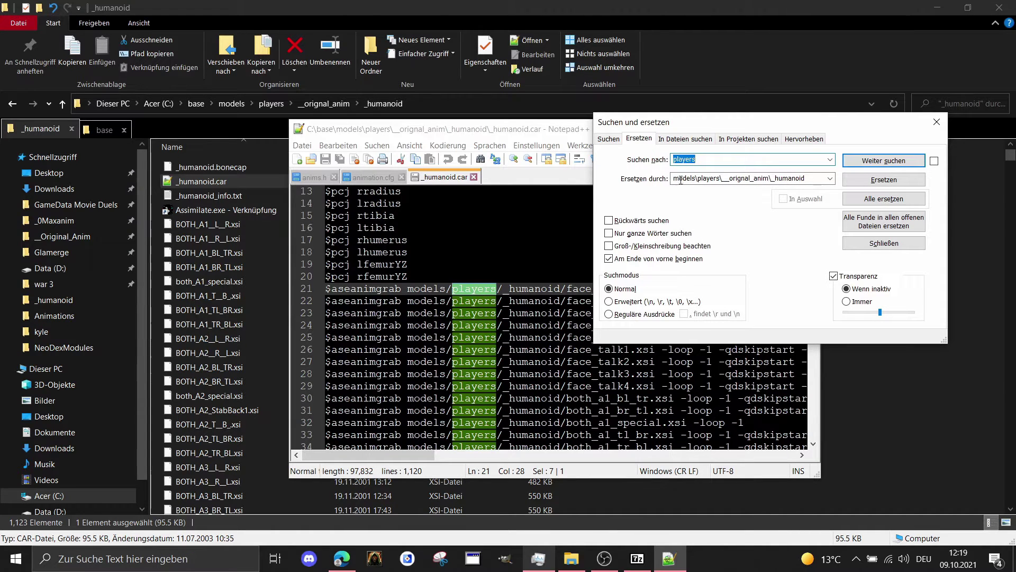
{"action": "left_click", "coordinate": [703, 180]}
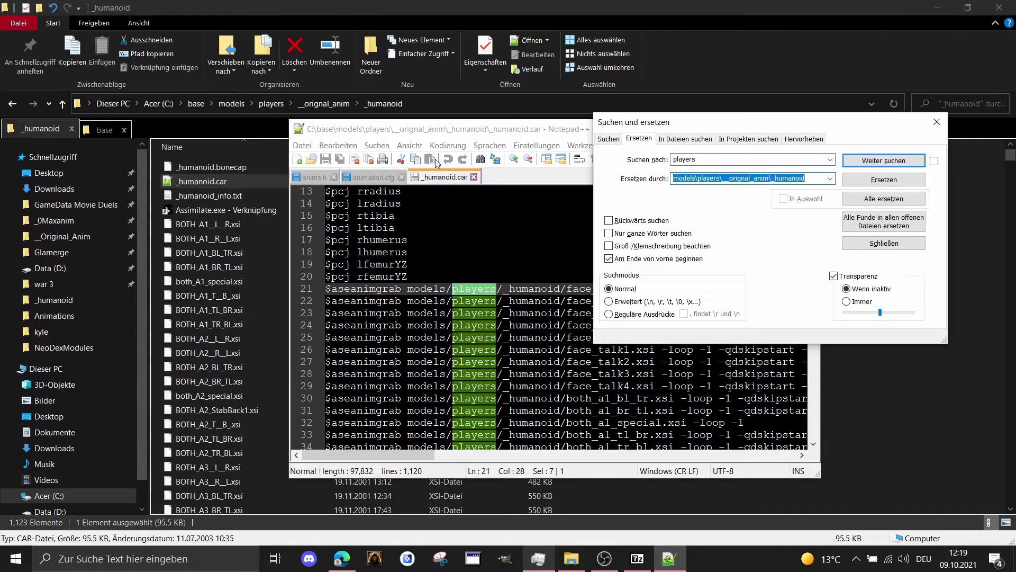
{"action": "key", "text": "BackSpace"}
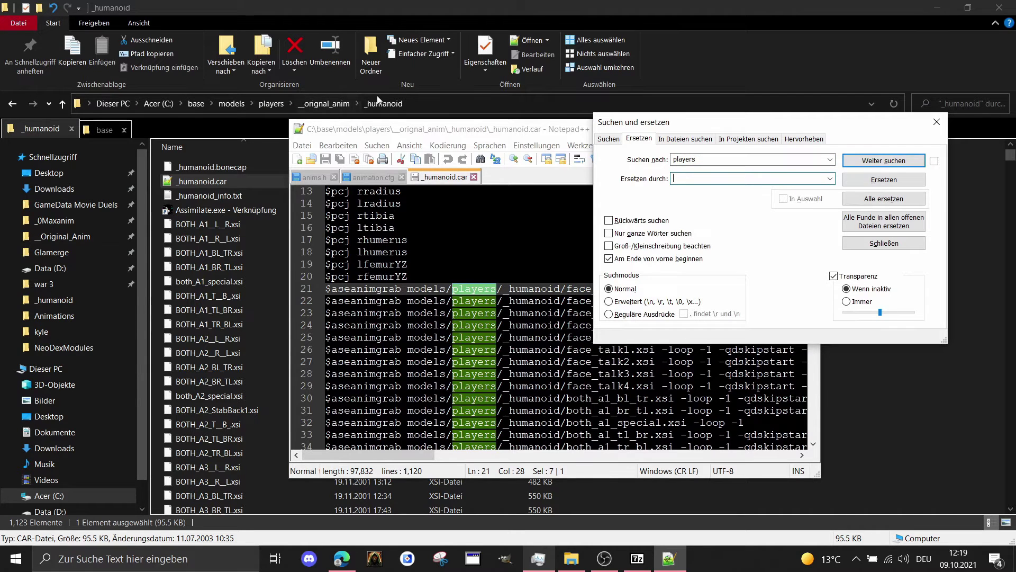
Copy players\__orignal_anim from the folder's path, enter it as the replacement text, and return to line 21 of _humanoid.car
{"action": "left_click", "coordinate": [434, 102]}
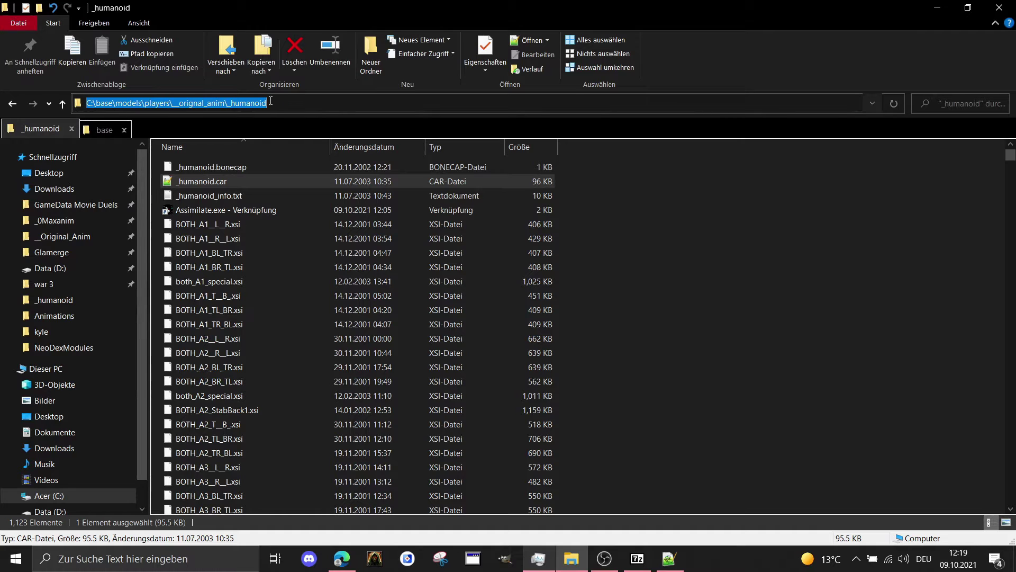
{"action": "left_click", "coordinate": [225, 102]}
{"action": "left_click_drag", "start_coordinate": [225, 103], "coordinate": [151, 103]}
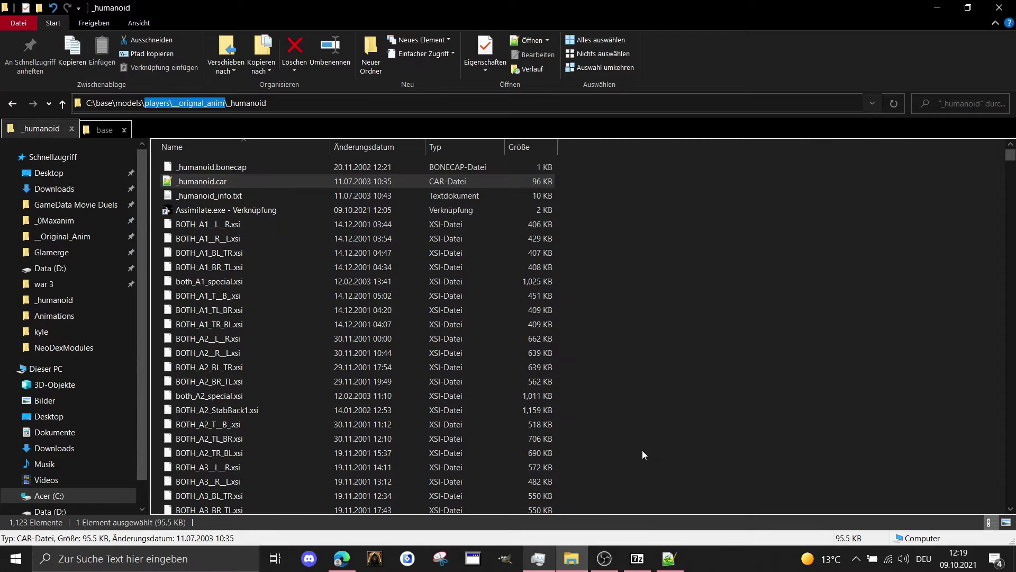
{"action": "left_click", "coordinate": [669, 559]}
{"action": "left_click", "coordinate": [695, 179]}
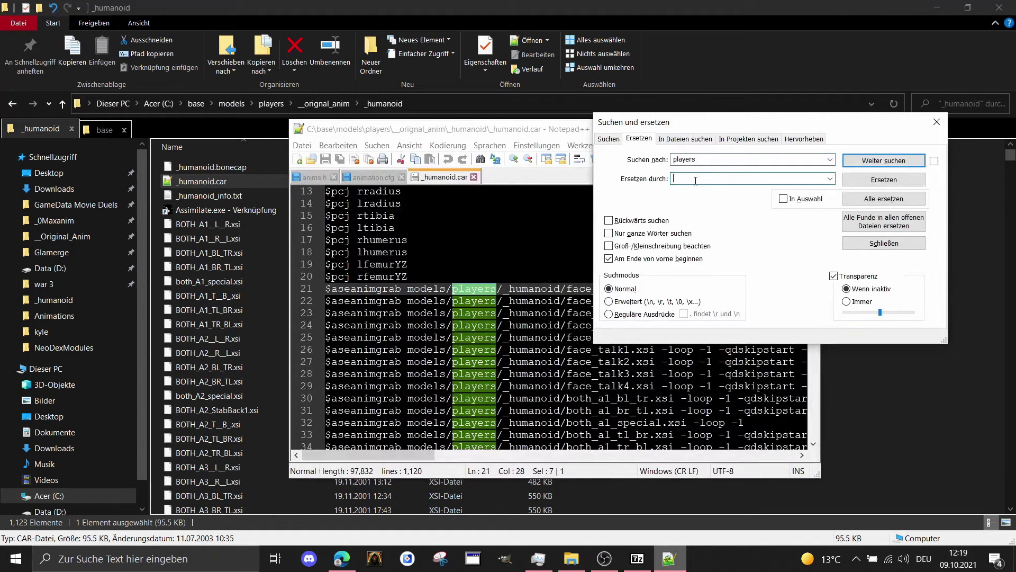
{"action": "type", "text": "players\\__orignal_anim"}
{"action": "left_click", "coordinate": [500, 287]}
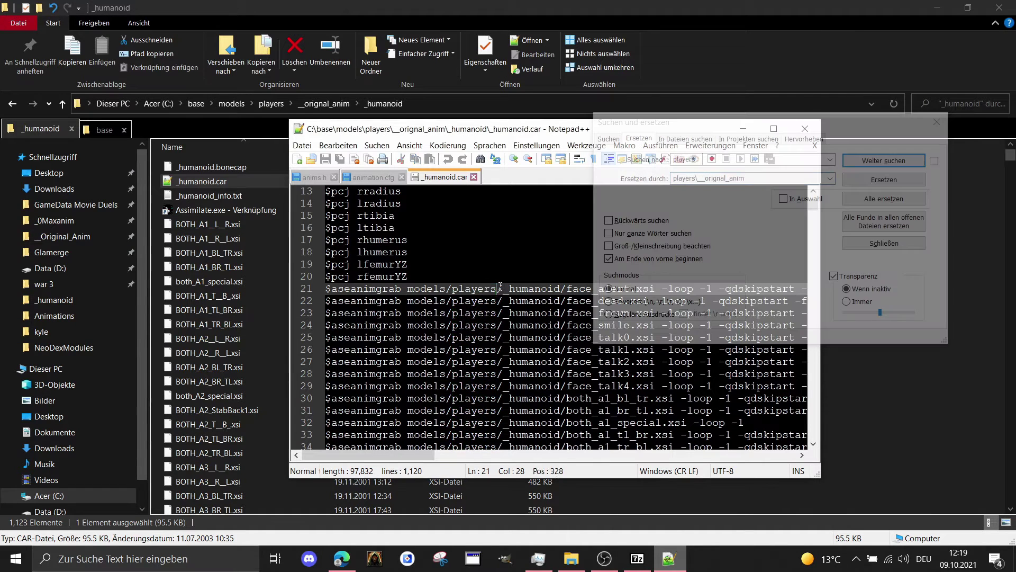
Try to replace every "players/" in _humanoid.car with "players/__orignal_anim/", correcting both search and replacement texts to forward slashes
{"action": "key", "text": "shift+Right"}
{"action": "left_click", "coordinate": [741, 182]}
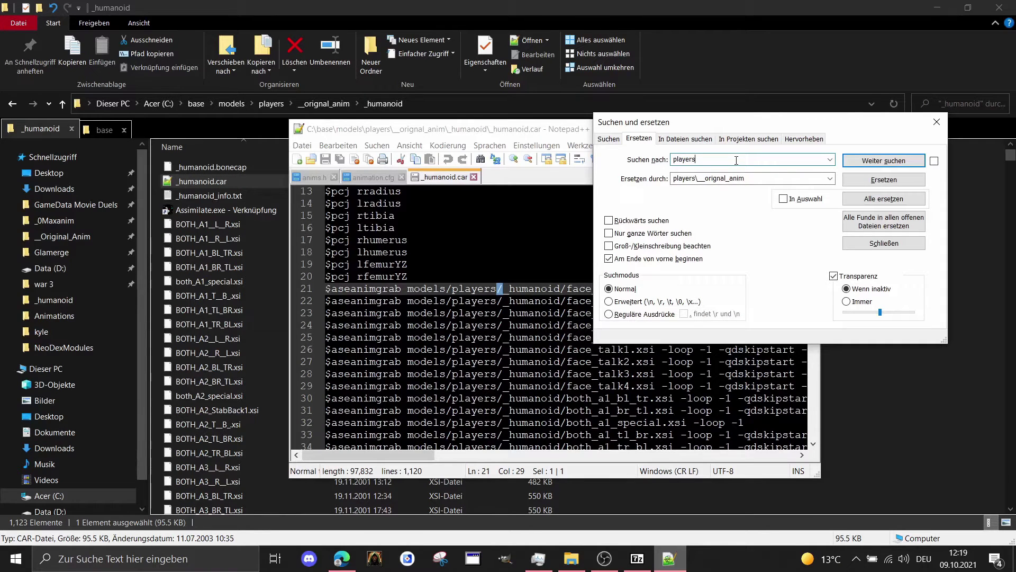
{"action": "type", "text": "/"}
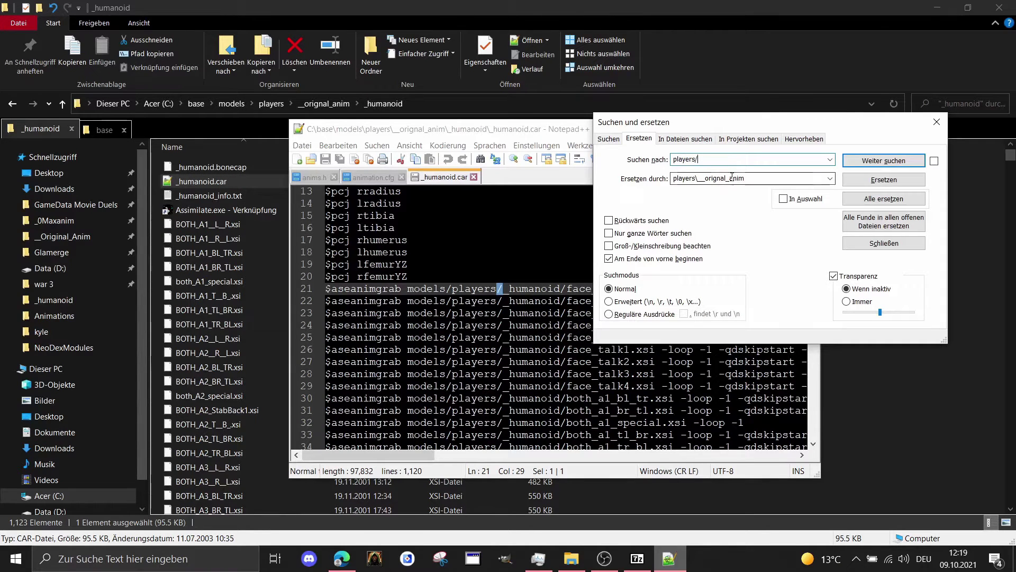
{"action": "double_click", "coordinate": [698, 180]}
{"action": "left_click", "coordinate": [697, 179]}
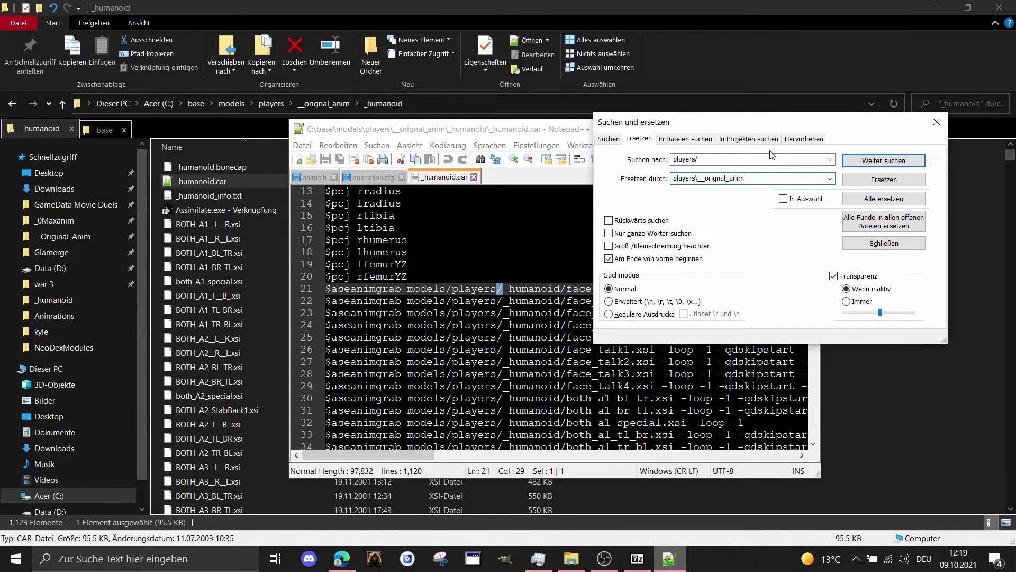
{"action": "key", "text": "Delete"}
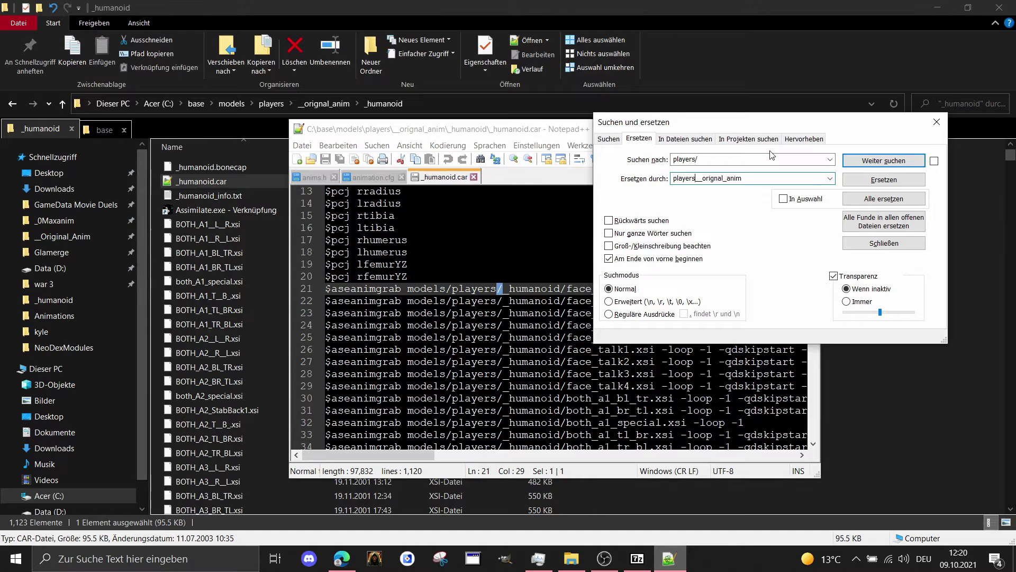
{"action": "type", "text": "/"}
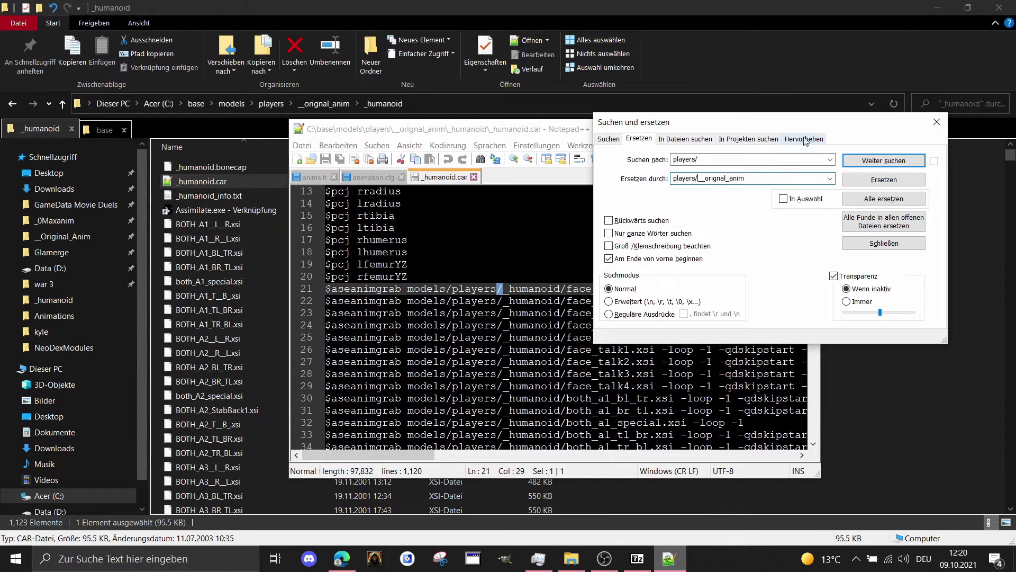
{"action": "type", "text": "/"}
{"action": "left_click", "coordinate": [870, 199]}
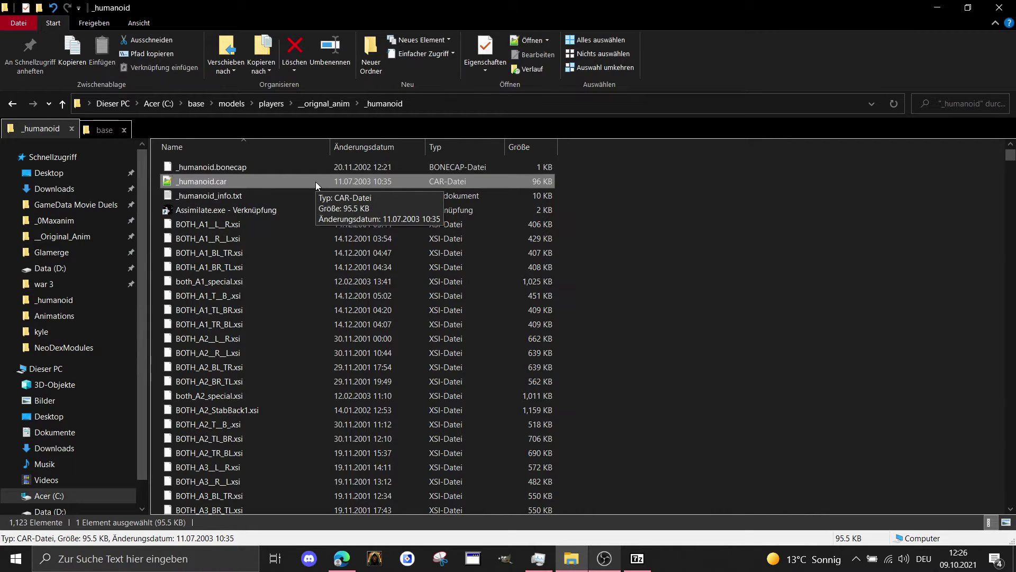
Remove the read-only attribute from _humanoid.car in its file properties and apply the change
{"action": "right_click", "coordinate": [225, 178]}
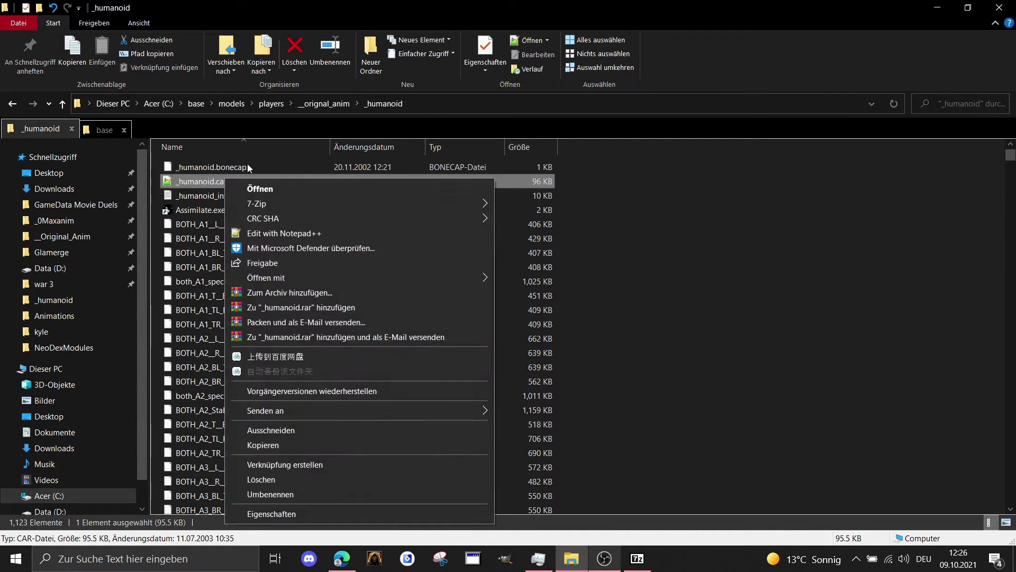
{"action": "left_click", "coordinate": [344, 511]}
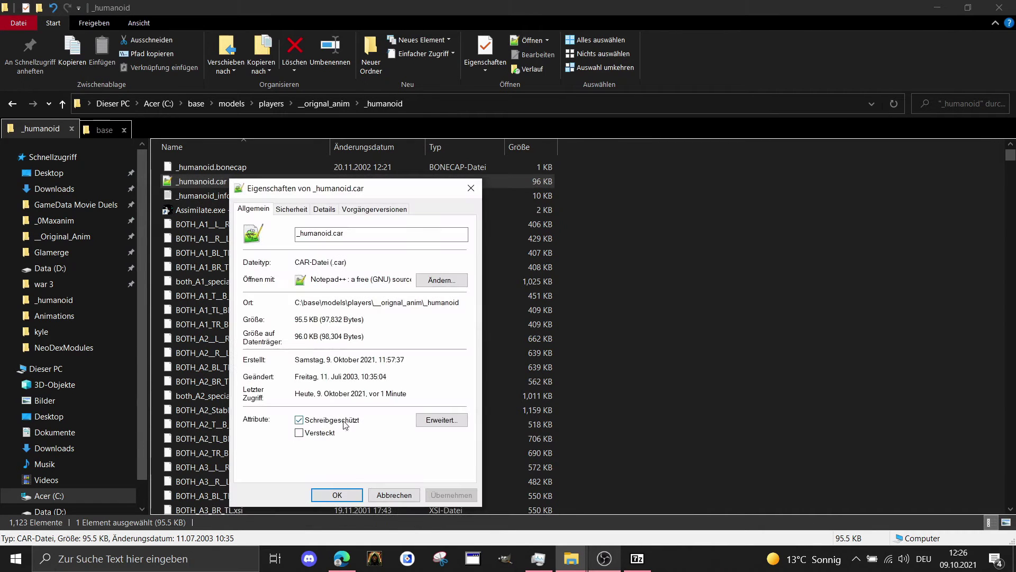
{"action": "left_click", "coordinate": [345, 422]}
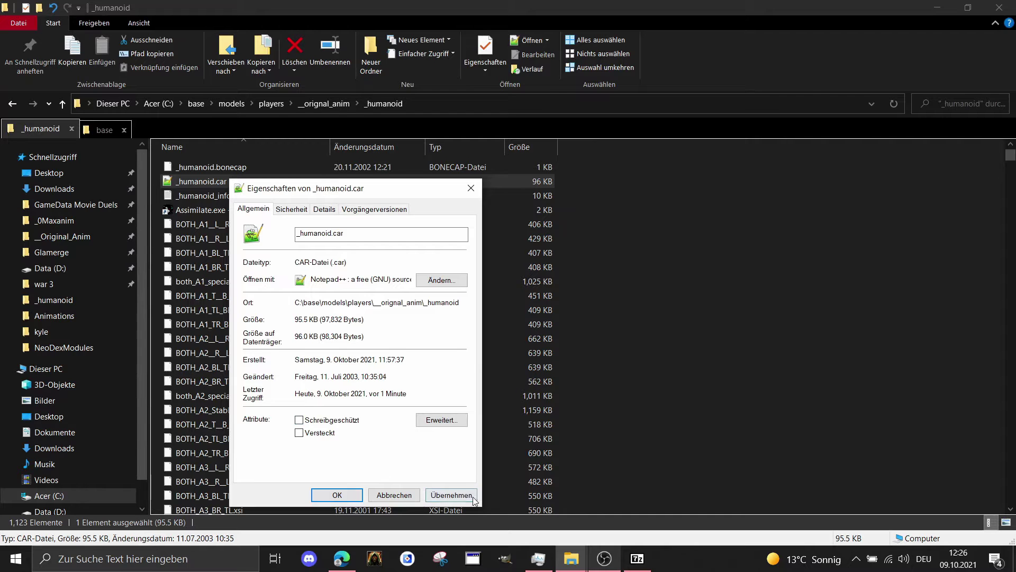
{"action": "left_click", "coordinate": [470, 494]}
{"action": "left_click", "coordinate": [337, 494]}
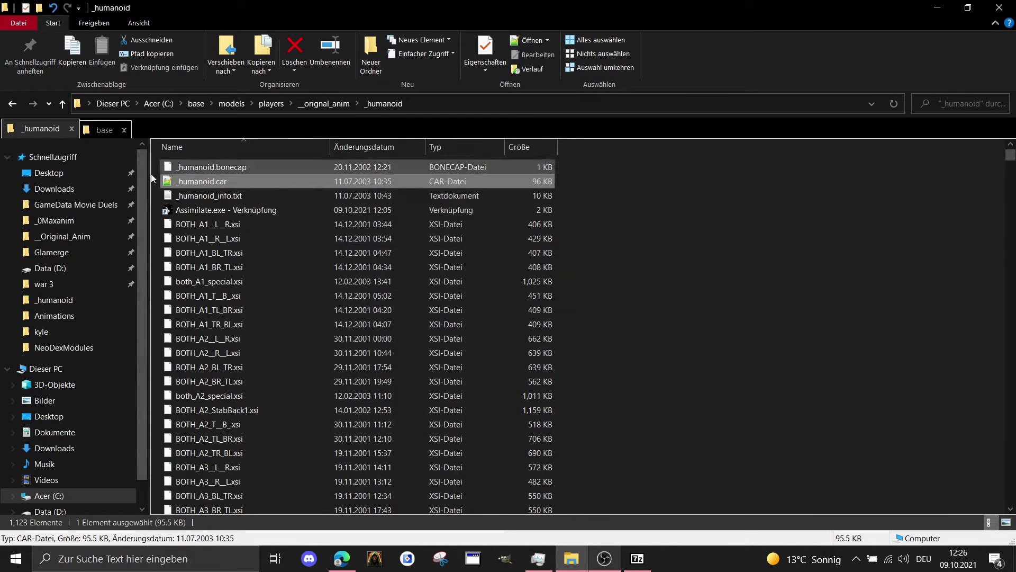
Reopen _humanoid.car in Notepad++ and prepare a replacement of "players/" from line 21 with the old replacement text cleared
{"action": "double_click", "coordinate": [185, 181]}
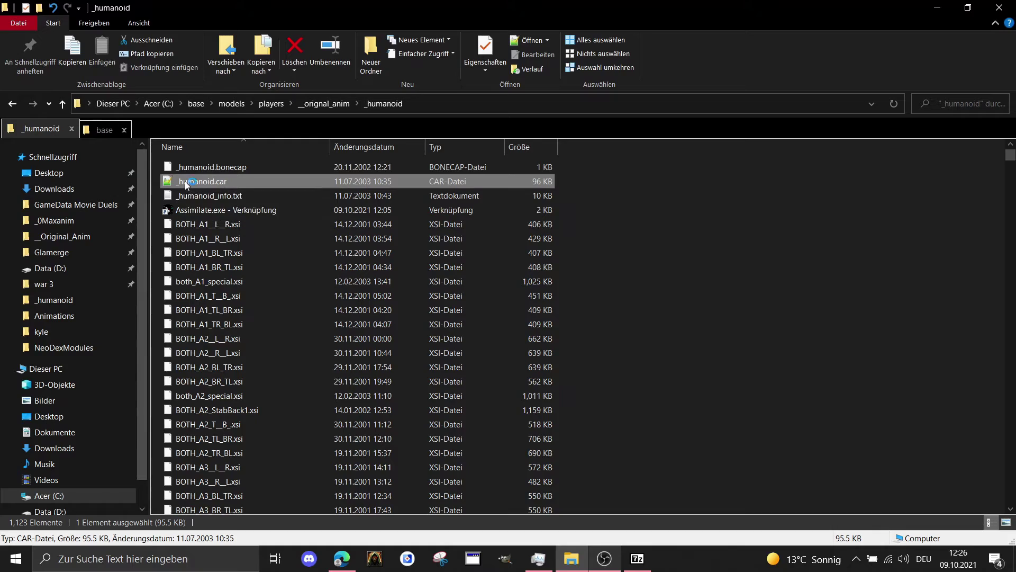
{"action": "scroll", "coordinate": [291, 243], "scroll_direction": "down", "scroll_amount": 3}
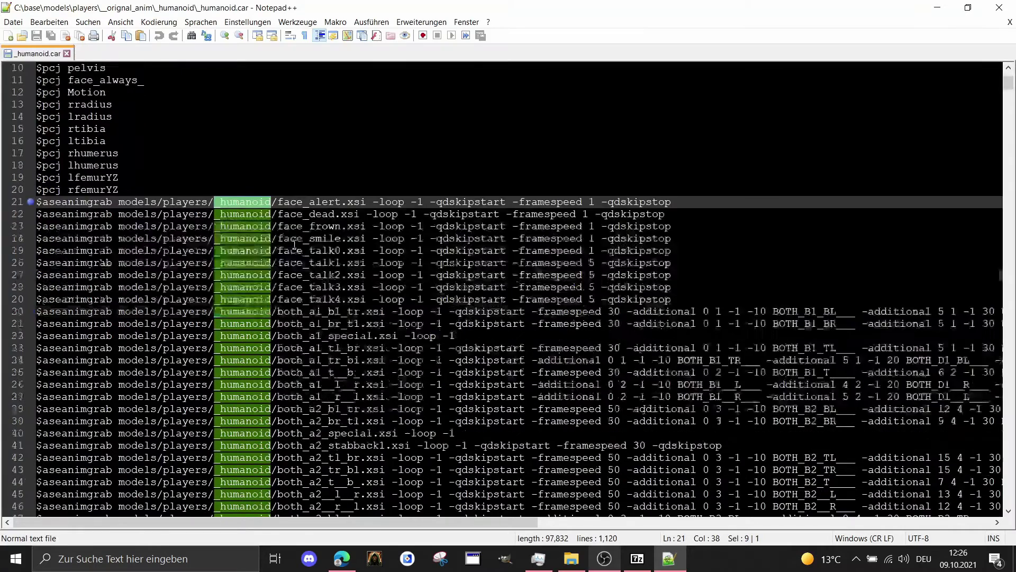
{"action": "scroll", "coordinate": [301, 241], "scroll_direction": "up", "scroll_amount": 2}
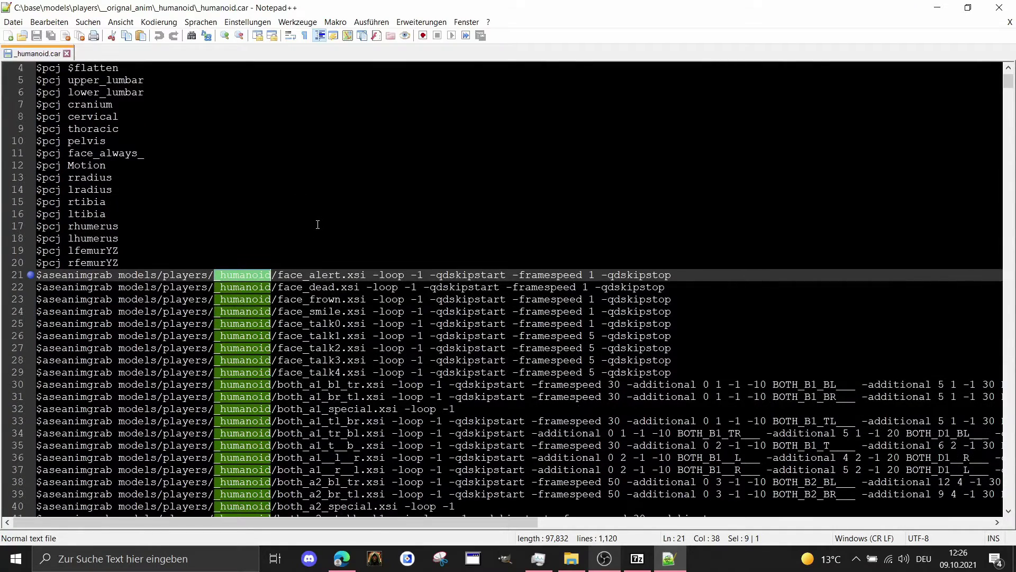
{"action": "key", "text": "ctrl+h"}
{"action": "key", "text": "Tab"}
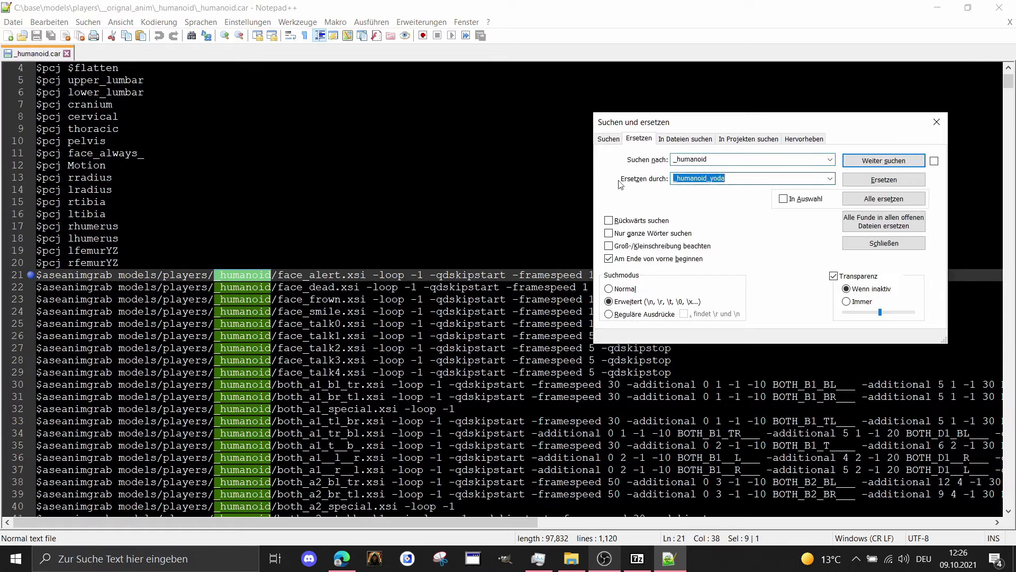
{"action": "key", "text": "BackSpace"}
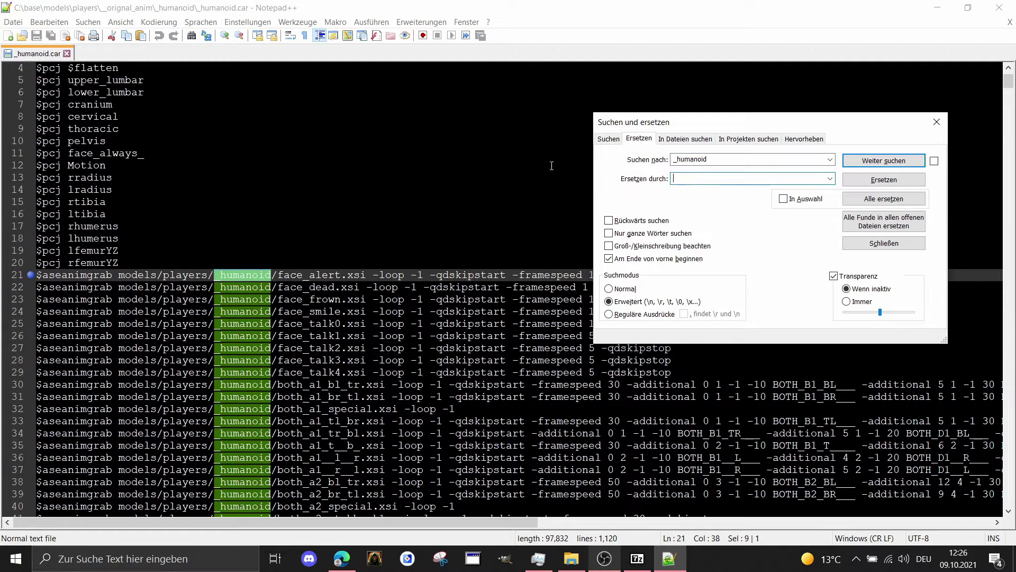
{"action": "double_click", "coordinate": [190, 278]}
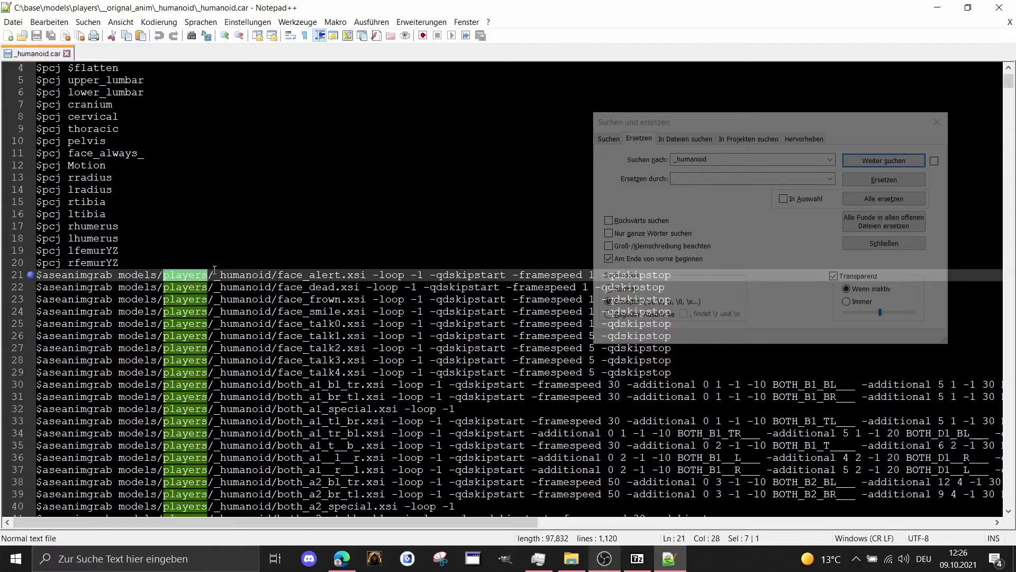
{"action": "left_click_drag", "start_coordinate": [215, 269], "coordinate": [167, 270]}
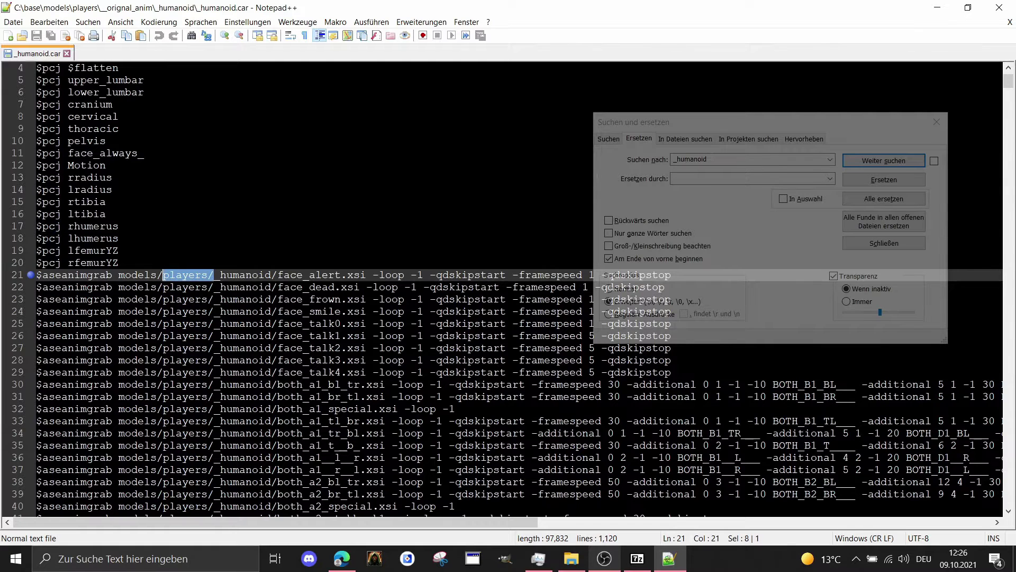
{"action": "key", "text": "ctrl+h"}
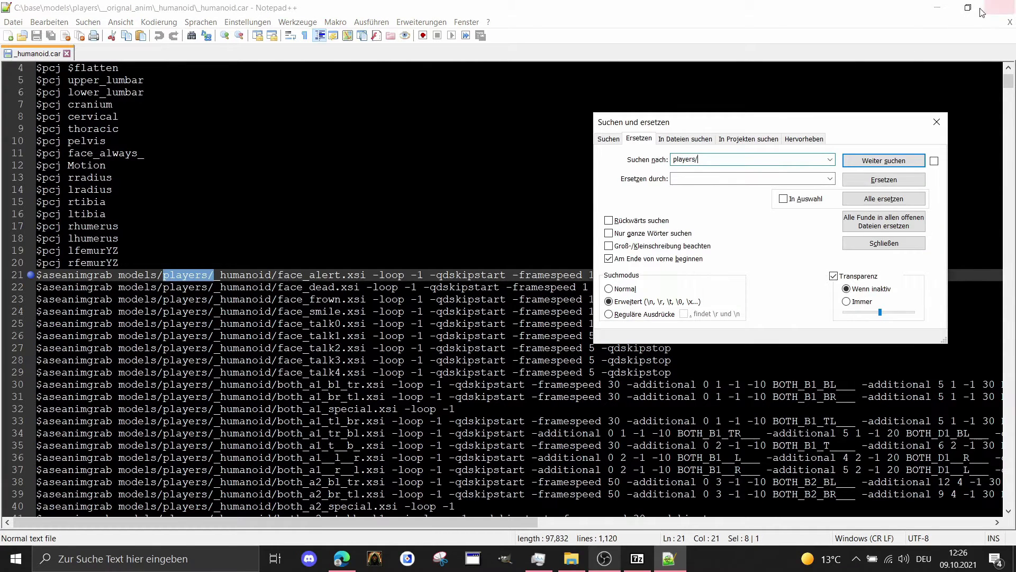
Copy players\__orignal_anim\ from the folder's path in File Explorer and enter it as the replacement text in Notepad++
{"action": "left_click", "coordinate": [982, 11]}
{"action": "right_click", "coordinate": [345, 108]}
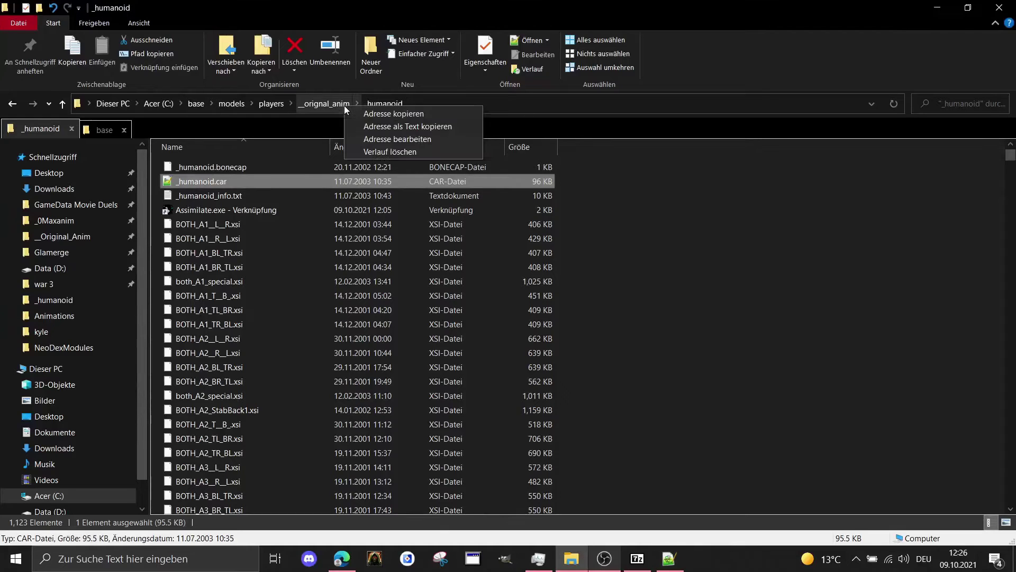
{"action": "left_click", "coordinate": [477, 104]}
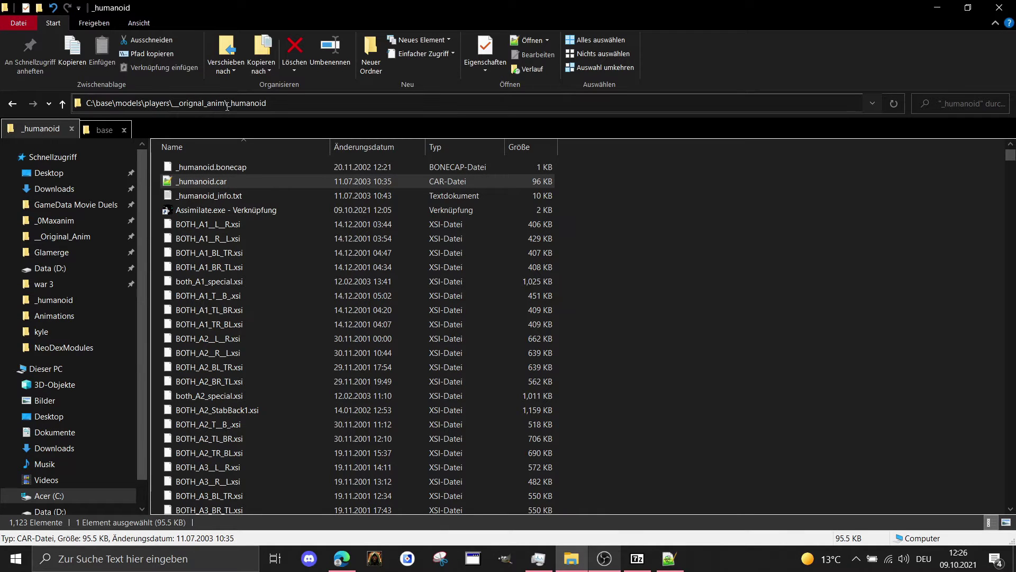
{"action": "left_click_drag", "start_coordinate": [228, 105], "coordinate": [145, 107]}
{"action": "key", "text": "ctrl+c"}
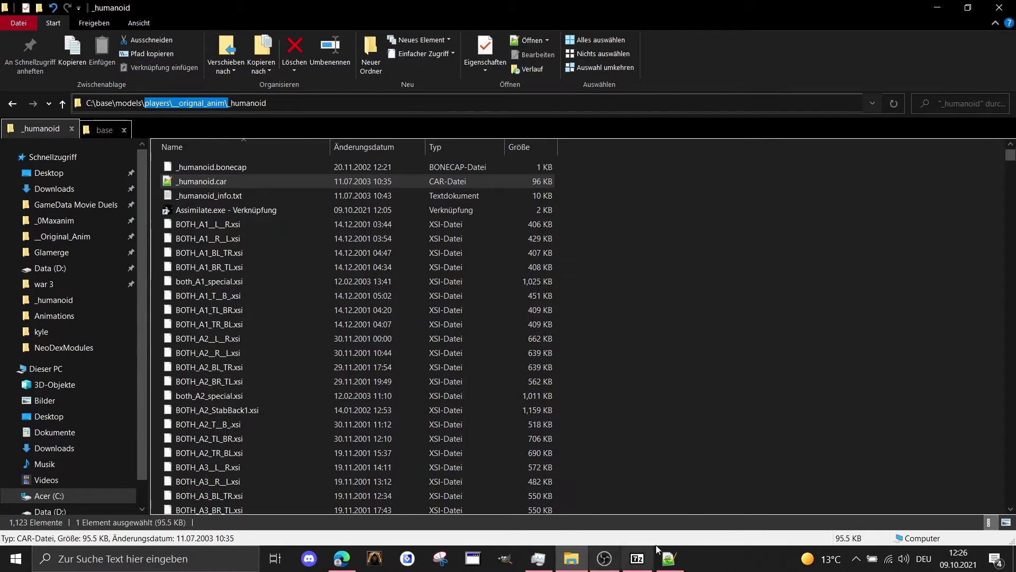
{"action": "left_click", "coordinate": [670, 558]}
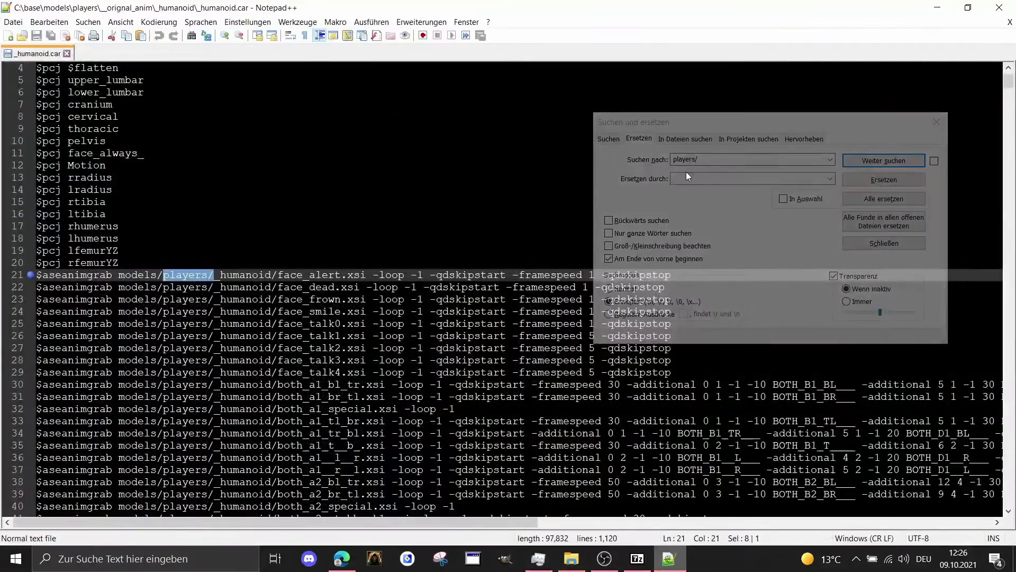
{"action": "left_click", "coordinate": [688, 180]}
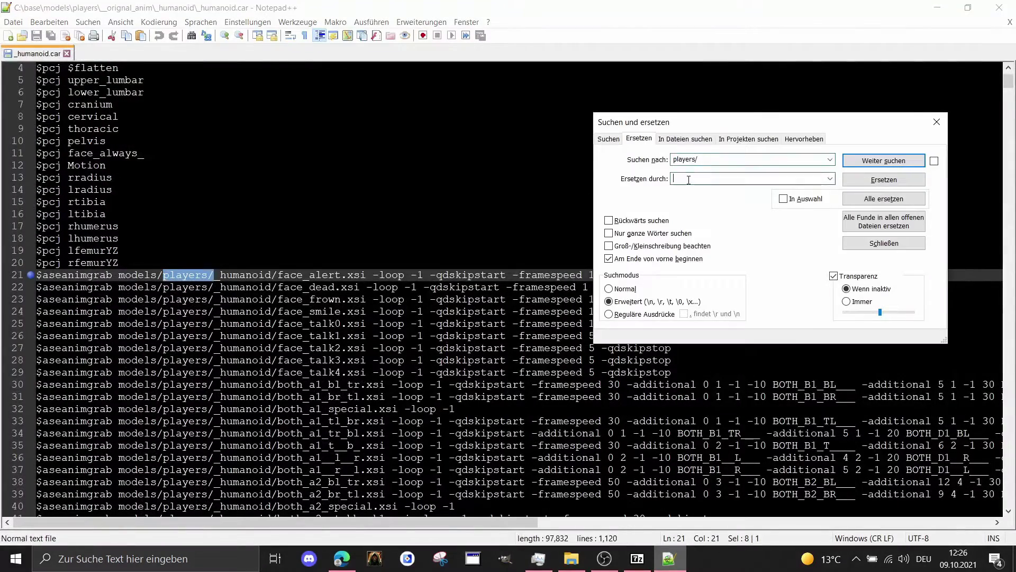
{"action": "key", "text": "ctrl+v"}
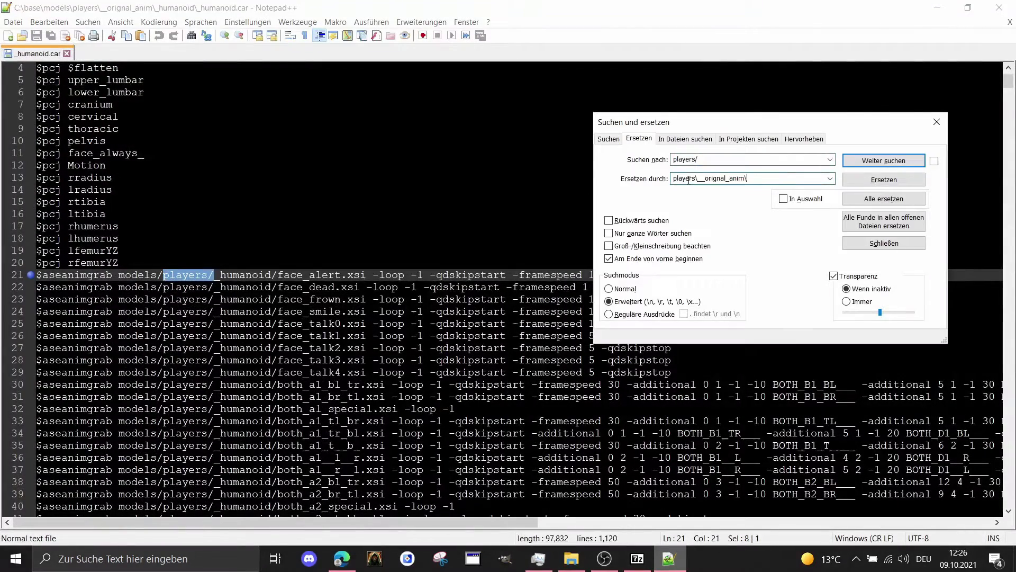
Correct the replacement text to players/__orignal_anim/ with forward slashes and replace all occurrences of "players/" in _humanoid.car
{"action": "left_click", "coordinate": [214, 277]}
{"action": "double_click", "coordinate": [211, 276]}
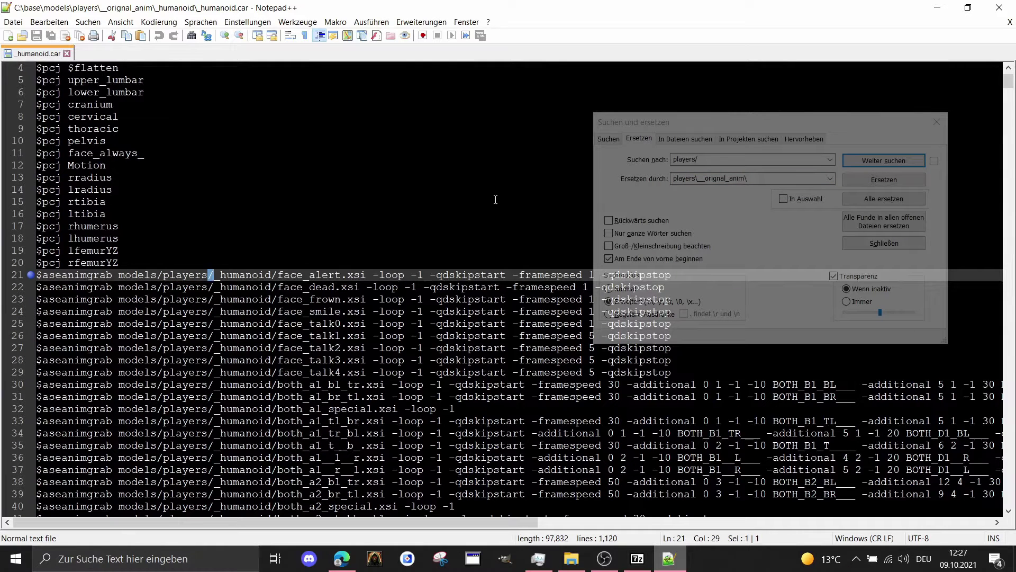
{"action": "left_click", "coordinate": [698, 178]}
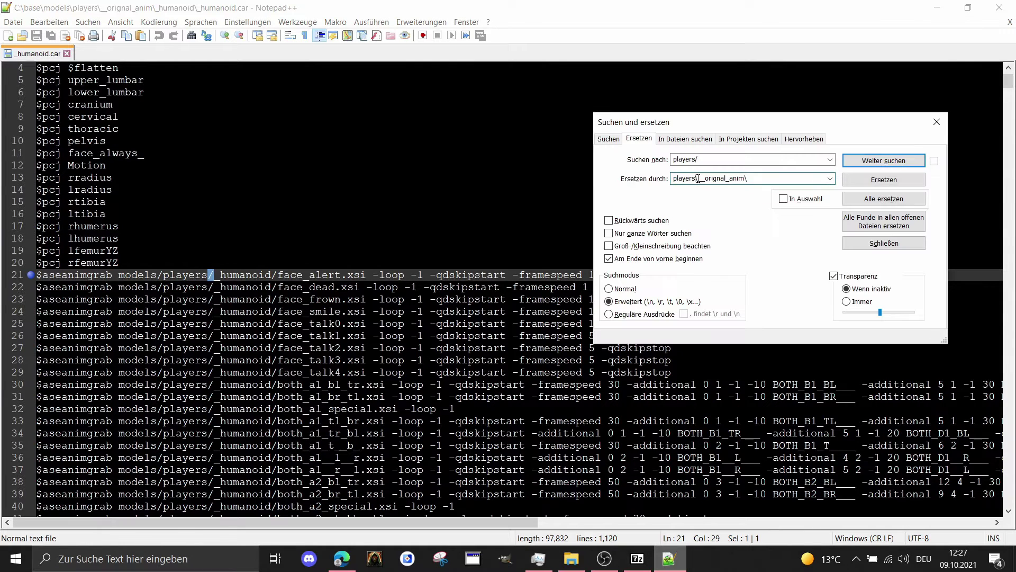
{"action": "key", "text": "BackSpace"}
{"action": "type", "text": "/"}
{"action": "left_click", "coordinate": [905, 199]}
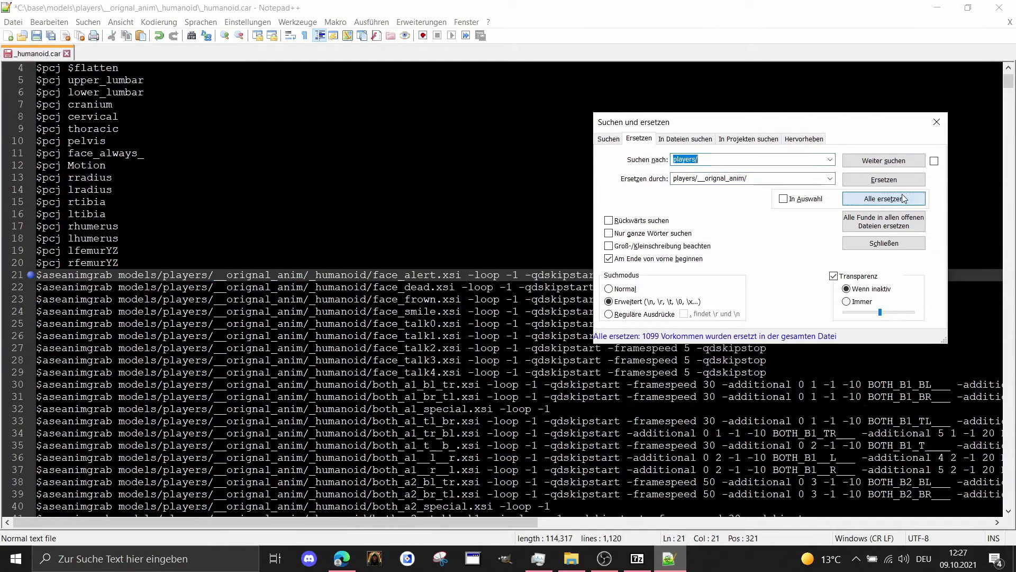
Check the replaced model paths through to the end of _humanoid.car, moving the replace dialog clear of the last lines
{"action": "scroll", "coordinate": [394, 246], "scroll_direction": "down", "scroll_amount": 1}
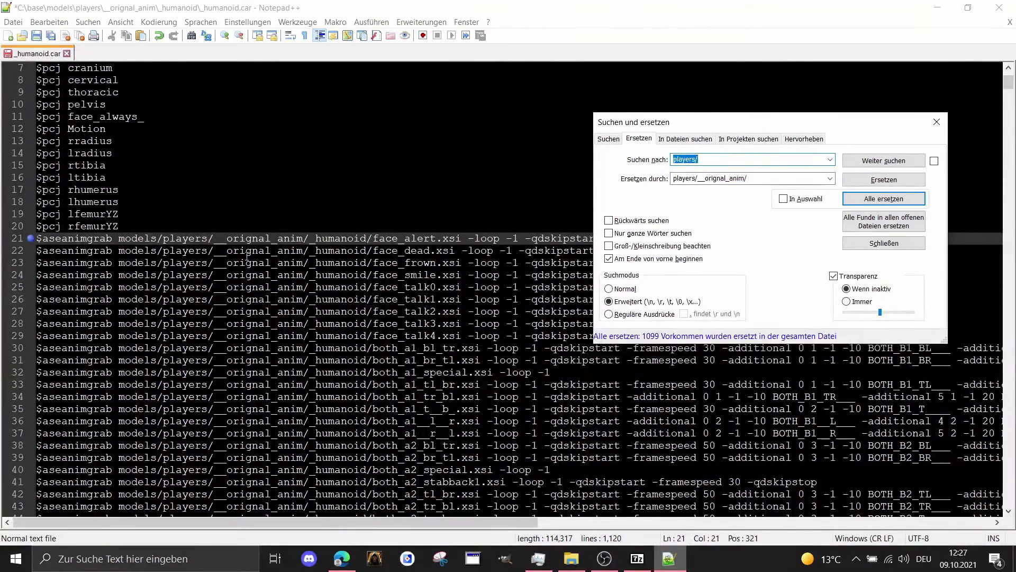
{"action": "scroll", "coordinate": [288, 250], "scroll_direction": "down", "scroll_amount": 7}
{"action": "scroll", "coordinate": [287, 251], "scroll_direction": "up", "scroll_amount": 9}
{"action": "scroll", "coordinate": [287, 250], "scroll_direction": "down", "scroll_amount": 20}
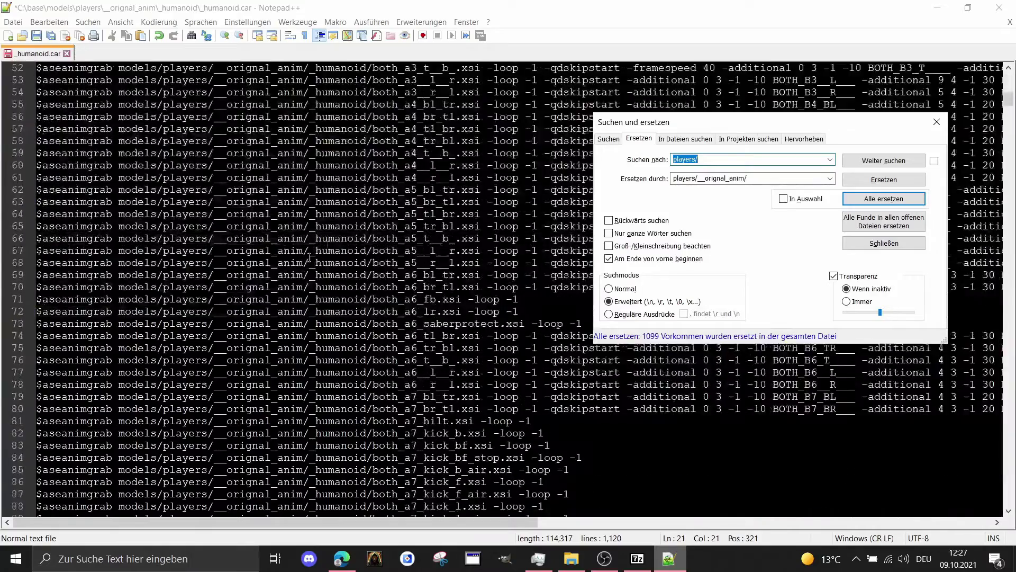
{"action": "left_click_drag", "start_coordinate": [1012, 135], "coordinate": [1009, 488]}
{"action": "left_click", "coordinate": [798, 125]}
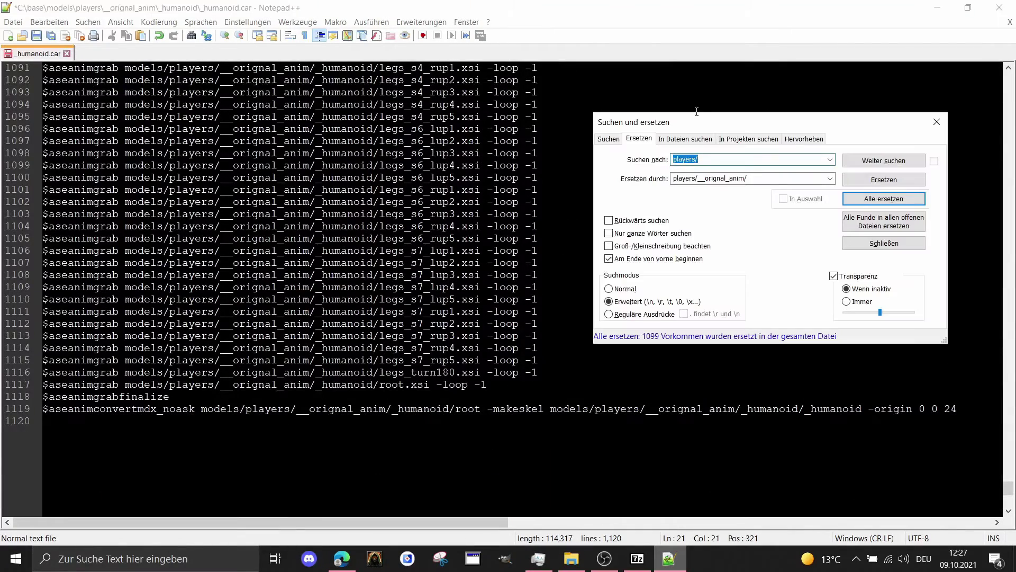
{"action": "left_click_drag", "start_coordinate": [705, 128], "coordinate": [515, 40]}
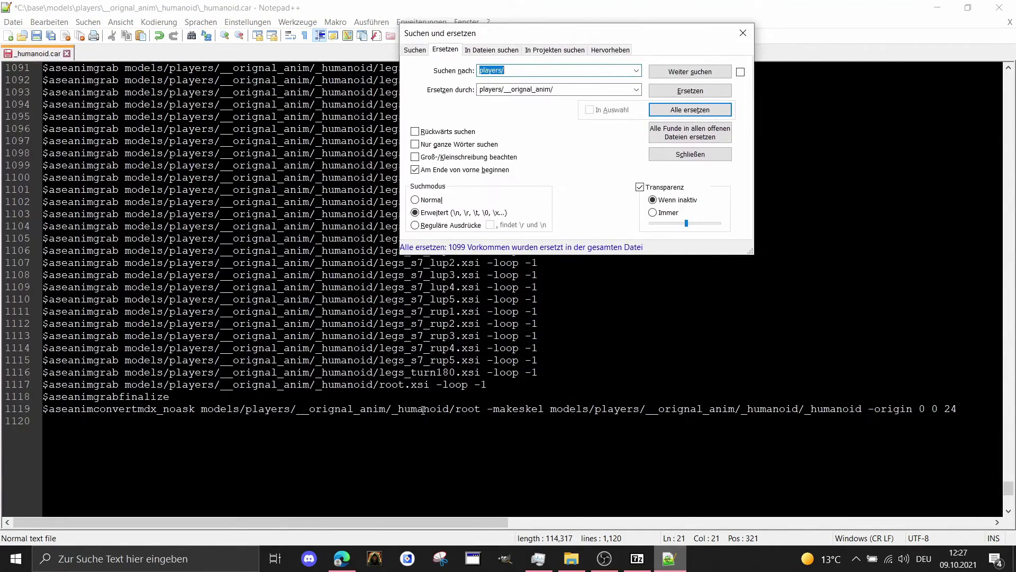
Remove __orignal_anim/ from the -makeskel path on line 1119 so it reads models/players/_humanoid/_humanoid
{"action": "left_click", "coordinate": [596, 408]}
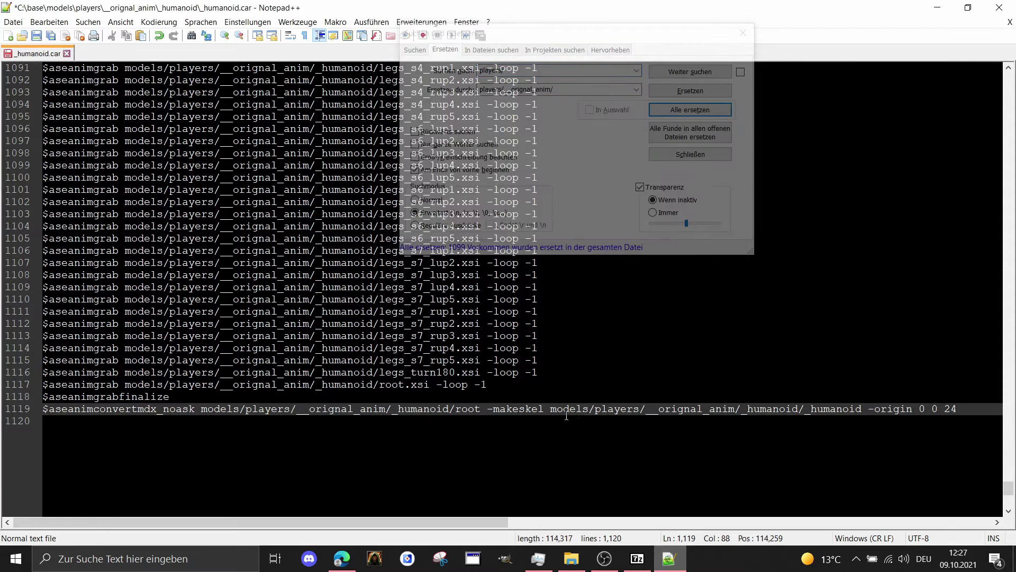
{"action": "key", "text": "Right"}
{"action": "left_click", "coordinate": [738, 417]}
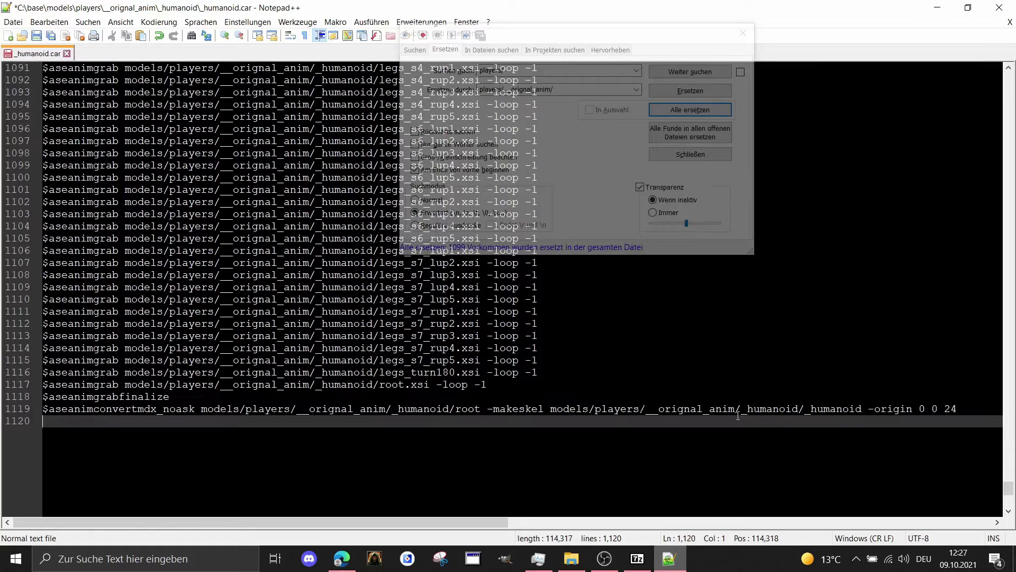
{"action": "left_click", "coordinate": [742, 408]}
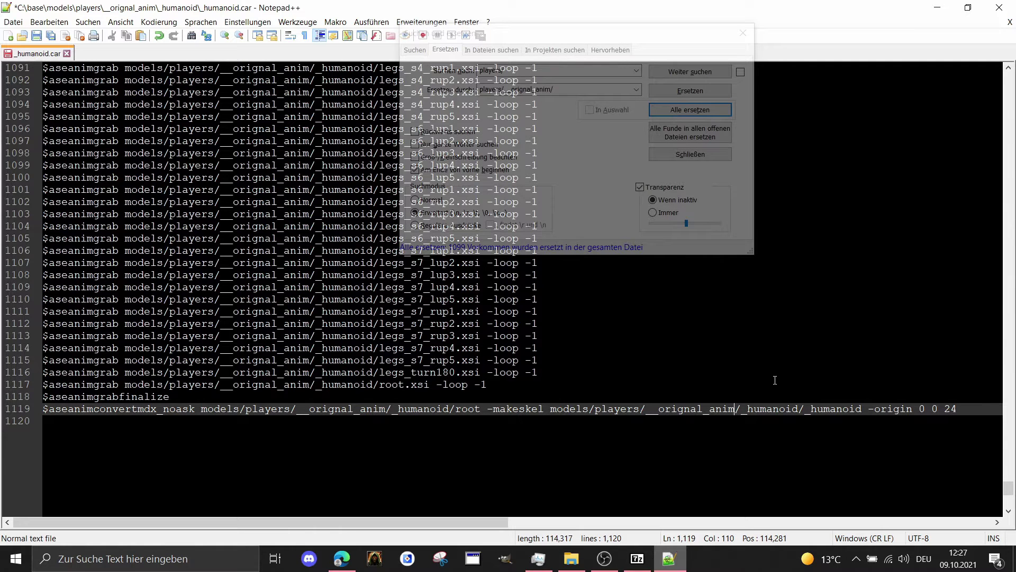
{"action": "key", "text": "BackSpace"}
{"action": "key", "text": "BackSpace"}
{"action": "key", "text": "BackSpace"}
{"action": "key", "text": "BackSpace"}
{"action": "key", "text": "BackSpace"}
{"action": "key", "text": "BackSpace"}
{"action": "key", "text": "BackSpace"}
{"action": "key", "text": "BackSpace"}
{"action": "key", "text": "BackSpace"}
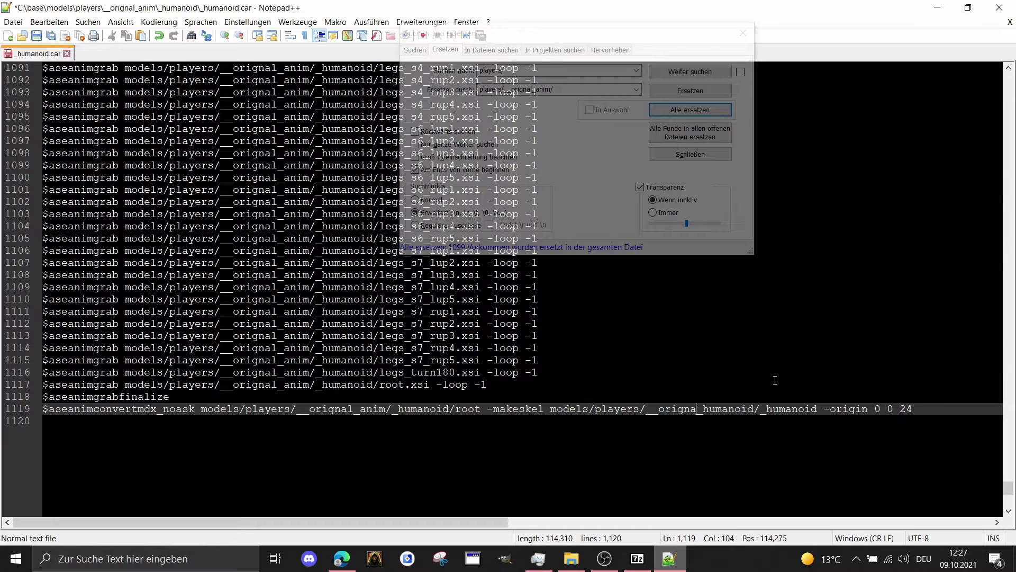
{"action": "key", "text": "BackSpace"}
{"action": "key", "text": "BackSpace"}
{"action": "key", "text": "BackSpace"}
{"action": "key", "text": "BackSpace"}
{"action": "key", "text": "BackSpace"}
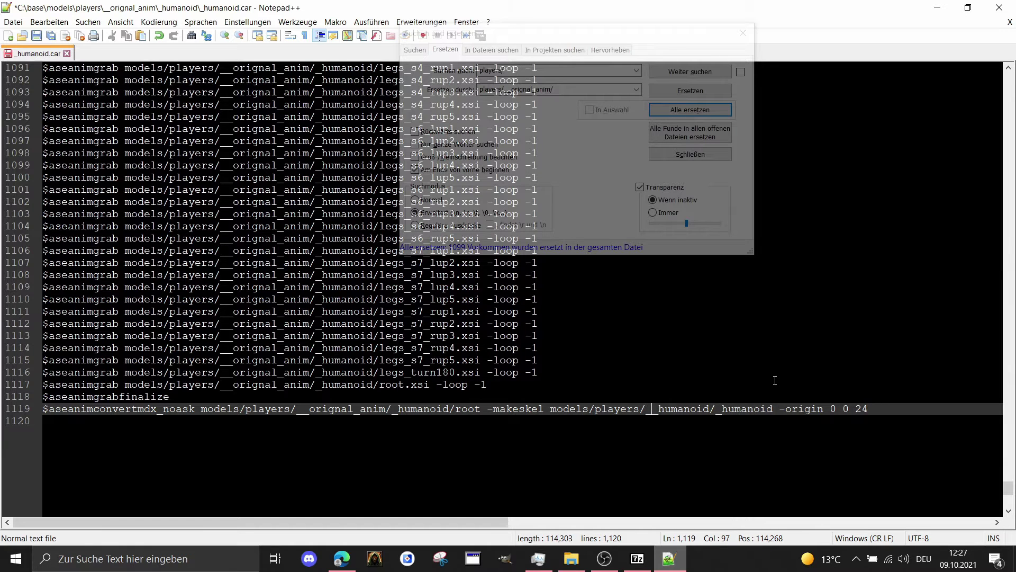
{"action": "key", "text": "BackSpace"}
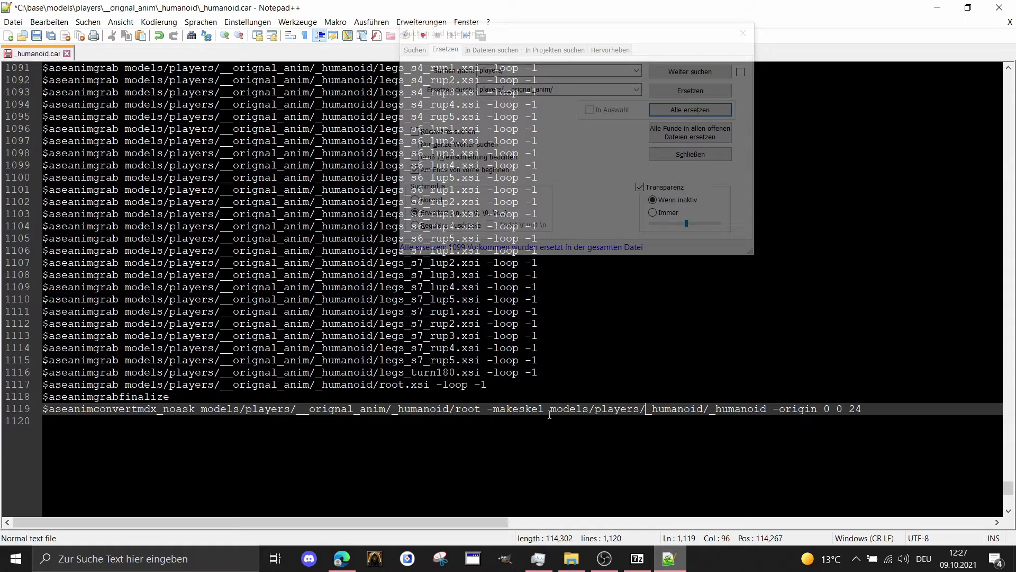
{"action": "left_click_drag", "start_coordinate": [489, 411], "coordinate": [864, 406]}
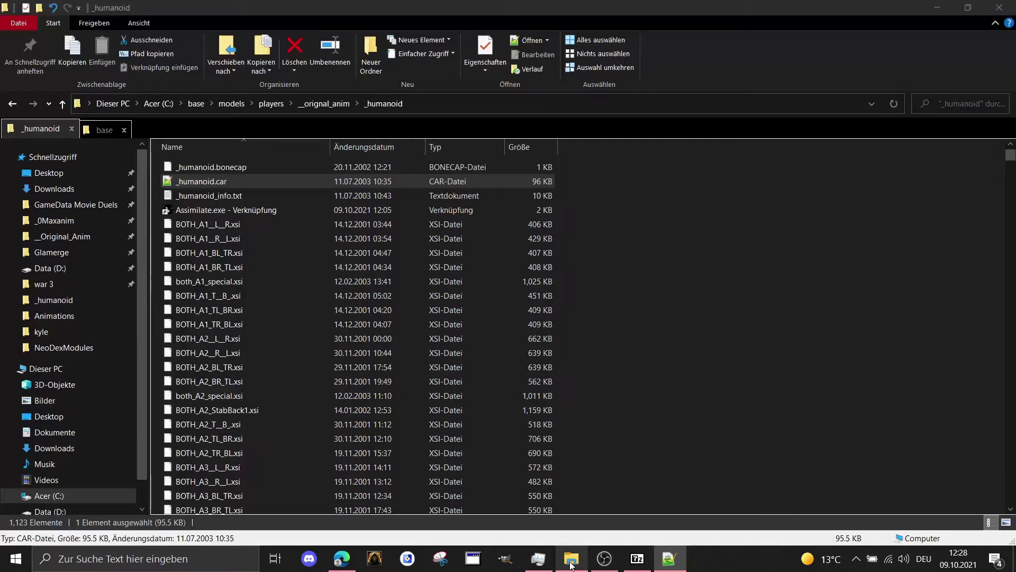
Switch to File Explorer and examine the contents of the players\_humanoid folder that the -makeskel path refers to
{"action": "left_click", "coordinate": [571, 558]}
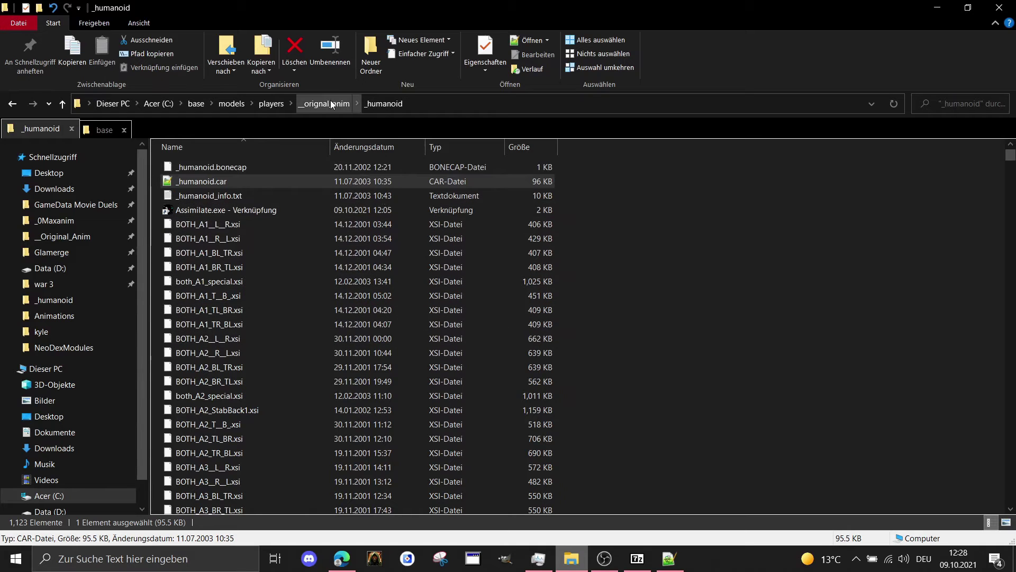
{"action": "left_click", "coordinate": [305, 105]}
{"action": "left_click", "coordinate": [274, 107]}
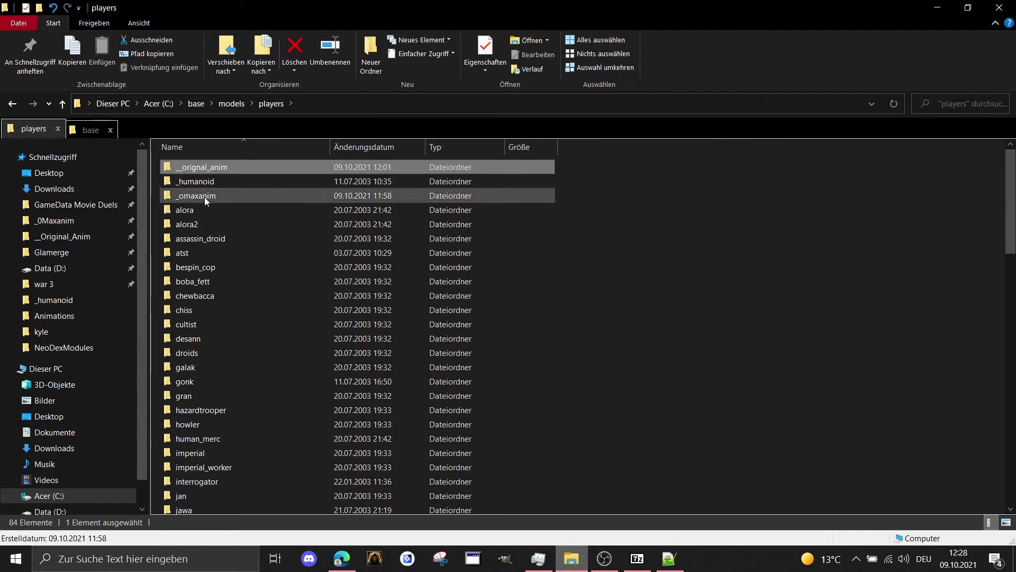
{"action": "double_click", "coordinate": [219, 182]}
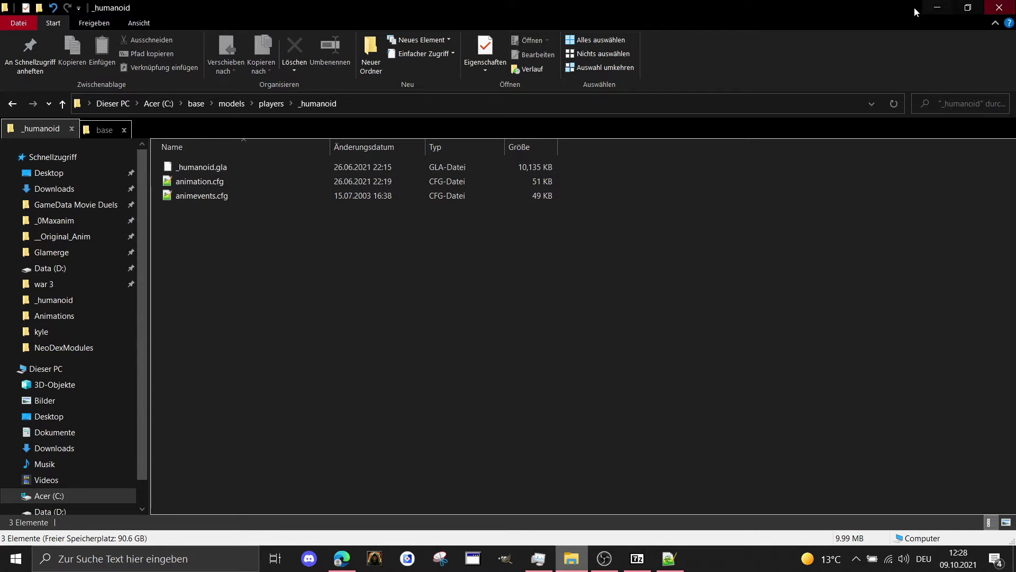
{"action": "left_click", "coordinate": [938, 8]}
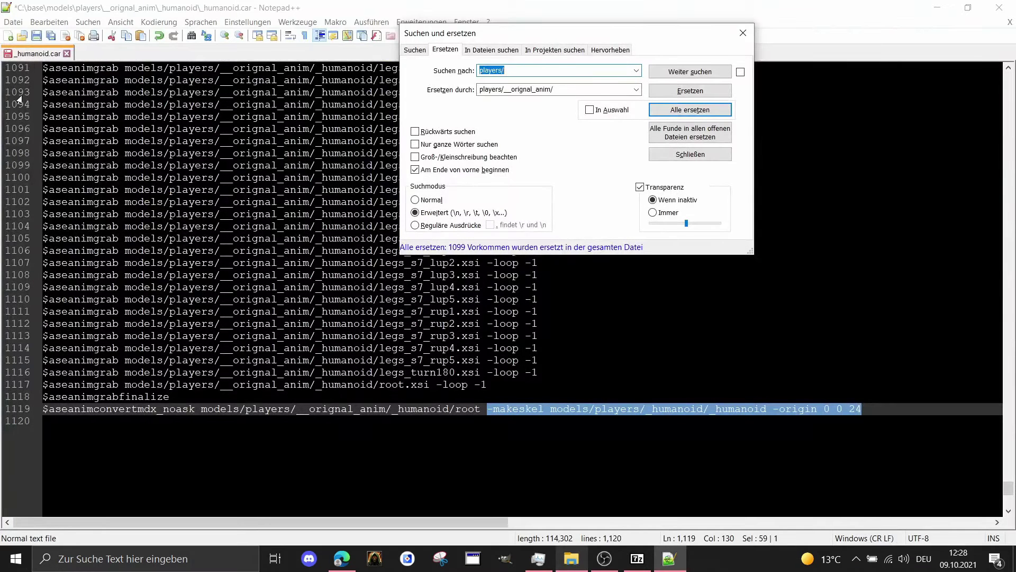
Save _humanoid.car in Notepad++ and open it with the Assimilate shortcut in players\__orignal_anim\_humanoid
{"action": "left_click", "coordinate": [38, 36]}
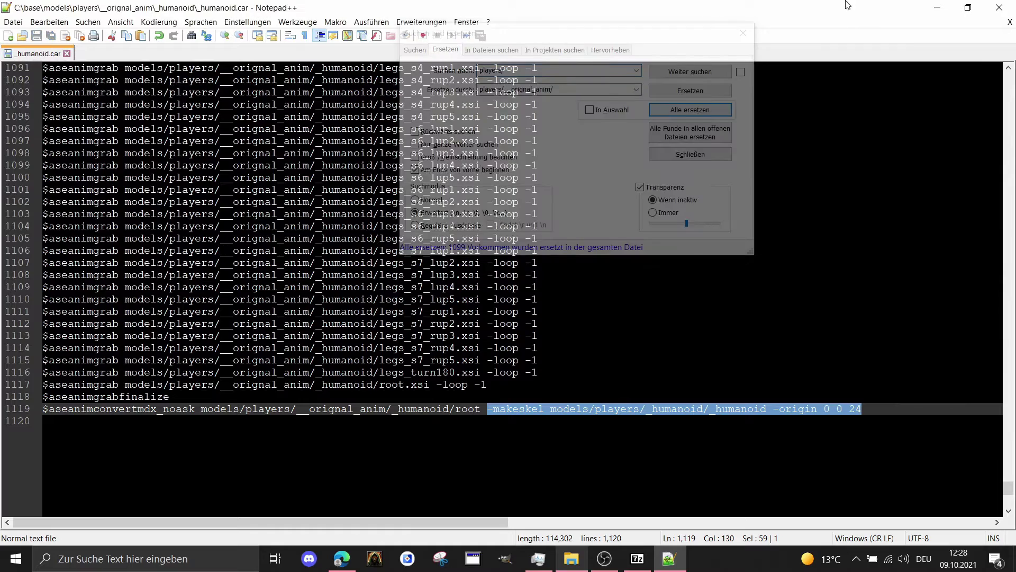
{"action": "left_click", "coordinate": [937, 8]}
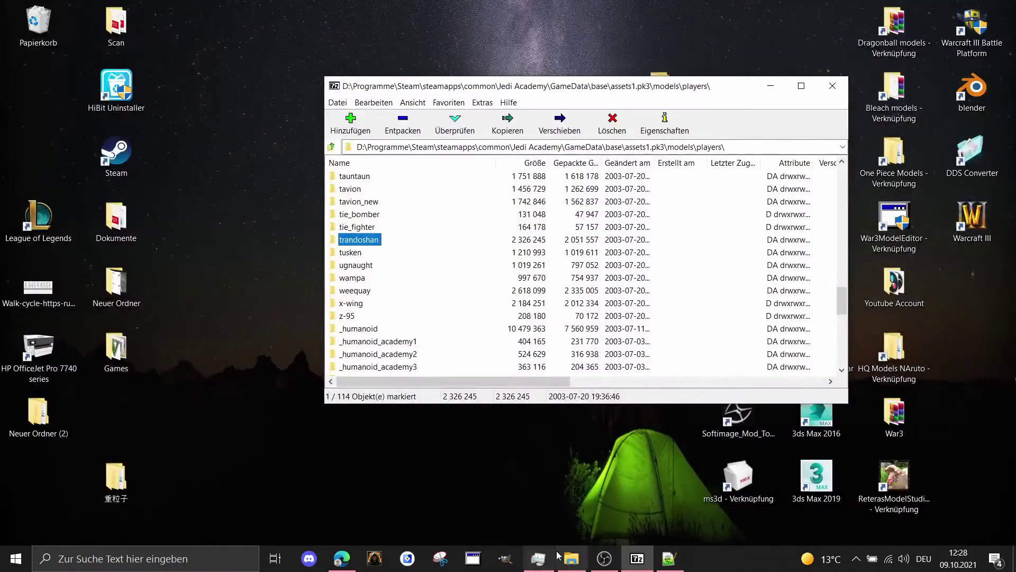
{"action": "left_click", "coordinate": [558, 554]}
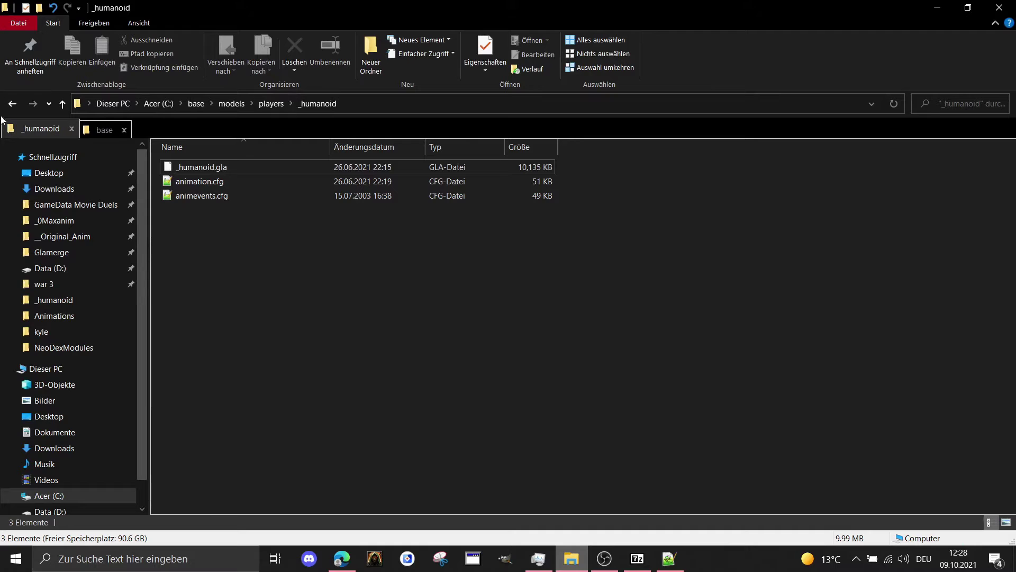
{"action": "left_click", "coordinate": [12, 103]}
{"action": "left_click", "coordinate": [12, 103]}
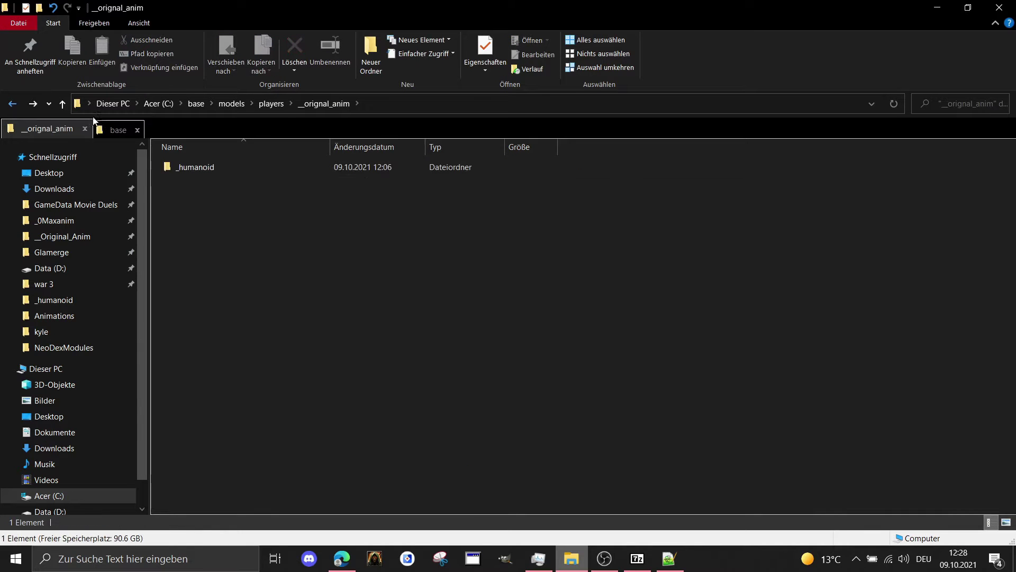
{"action": "left_click", "coordinate": [13, 105]}
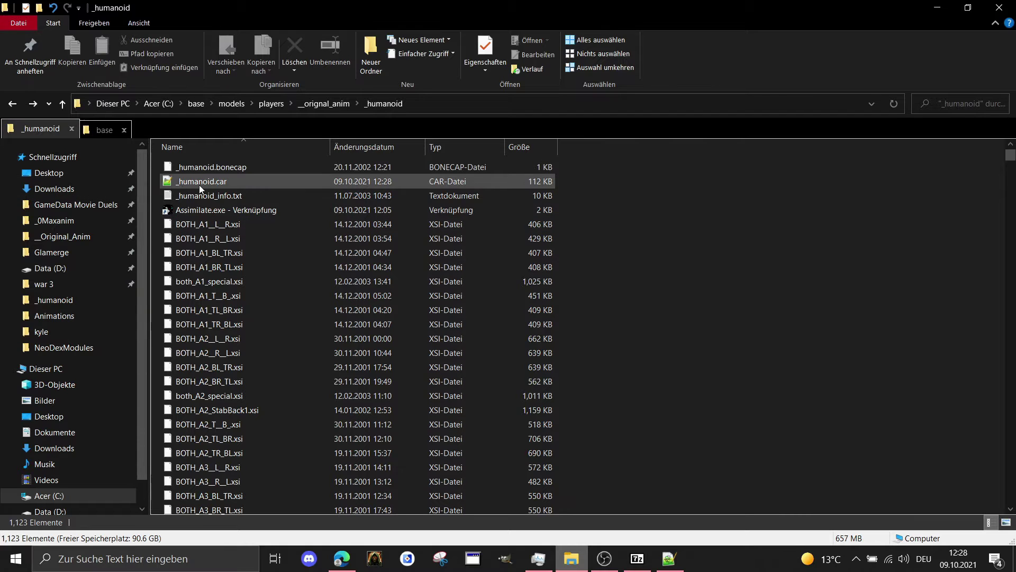
{"action": "left_click_drag", "start_coordinate": [199, 185], "coordinate": [240, 209]}
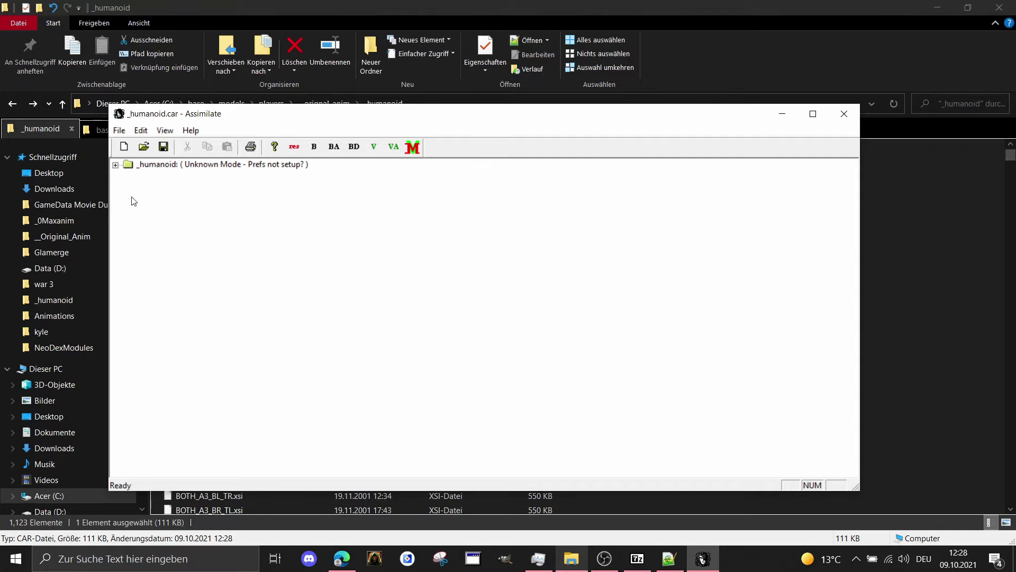
Expand the _humanoid sequence list and set the frame count of BOTH_WALKBACK_STAFF, the additional sequence of BOTH_WALK_STAFF, to 14
{"action": "left_click", "coordinate": [115, 165]}
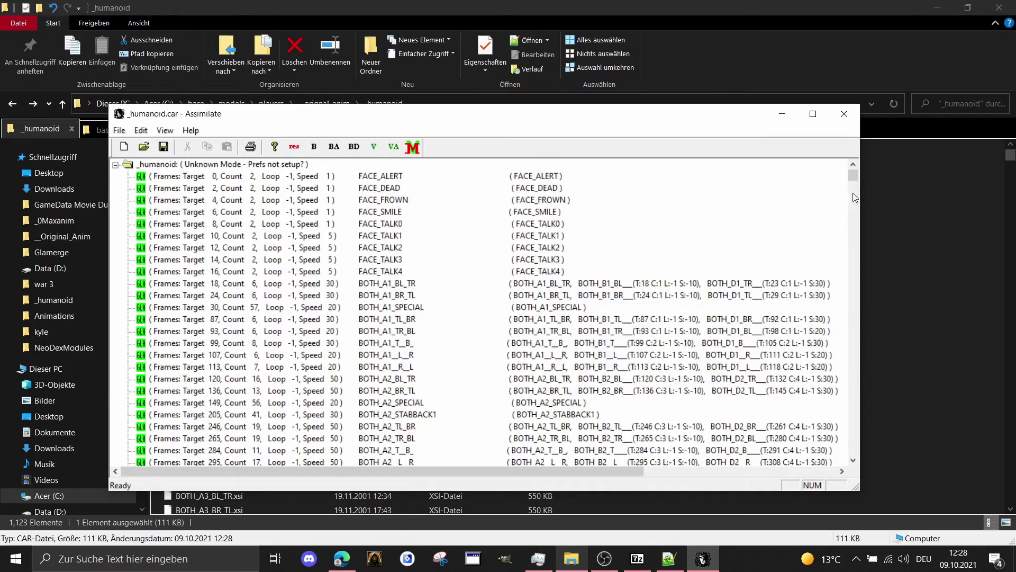
{"action": "left_click_drag", "start_coordinate": [853, 180], "coordinate": [853, 443]}
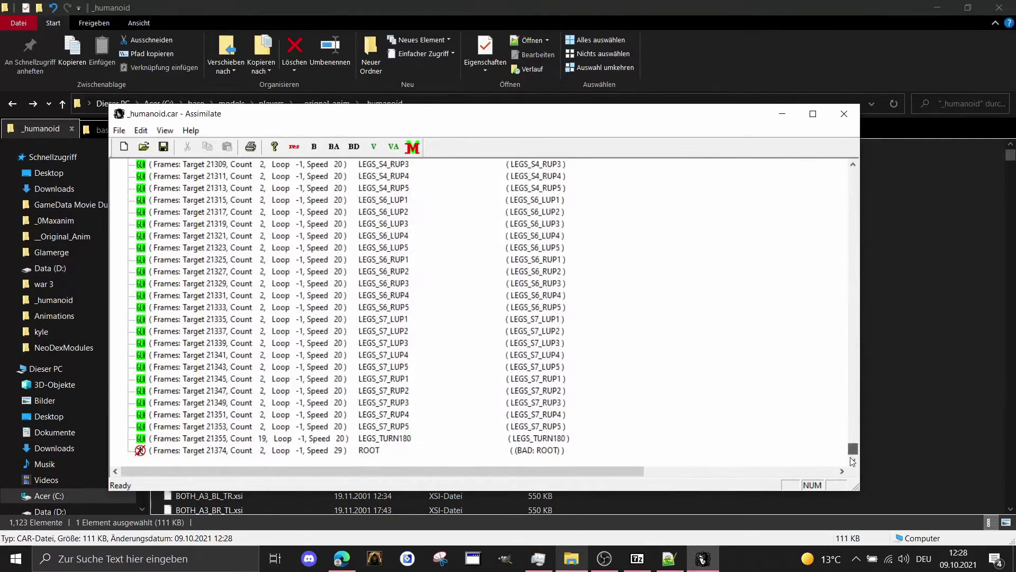
{"action": "scroll", "coordinate": [655, 377], "scroll_direction": "up", "scroll_amount": 15}
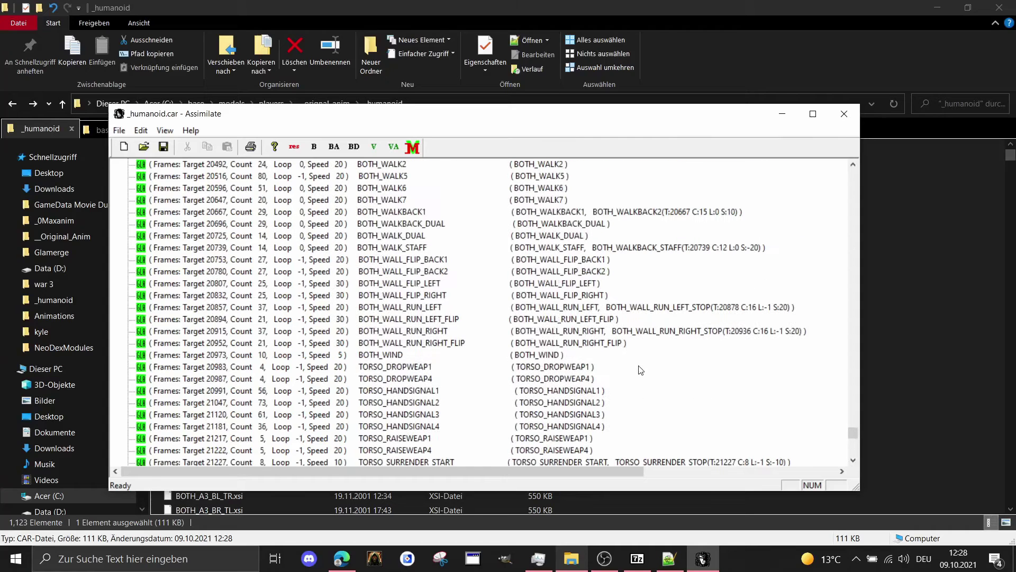
{"action": "double_click", "coordinate": [555, 251]}
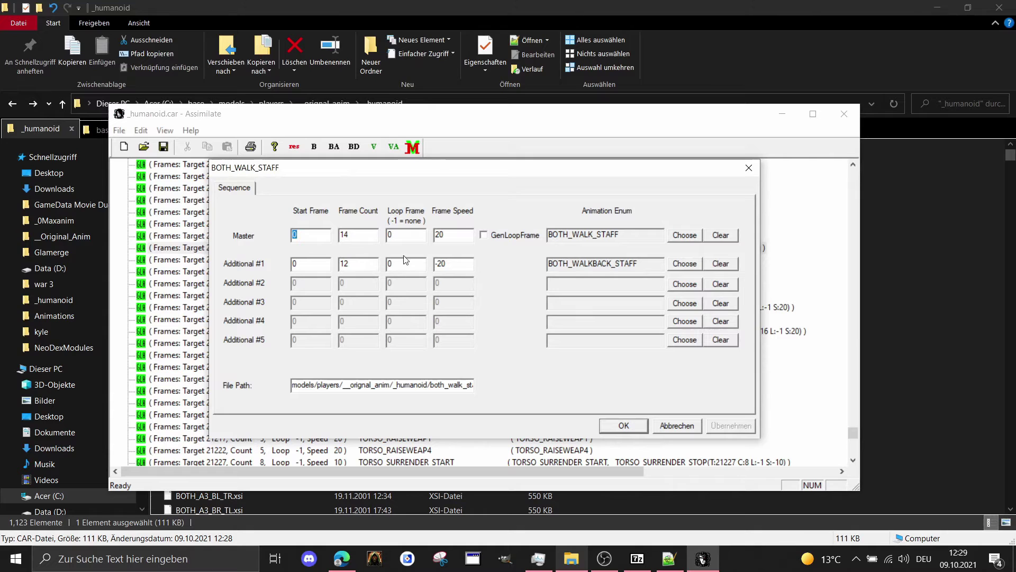
{"action": "double_click", "coordinate": [352, 270]}
{"action": "left_click_drag", "start_coordinate": [480, 175], "coordinate": [484, 432]}
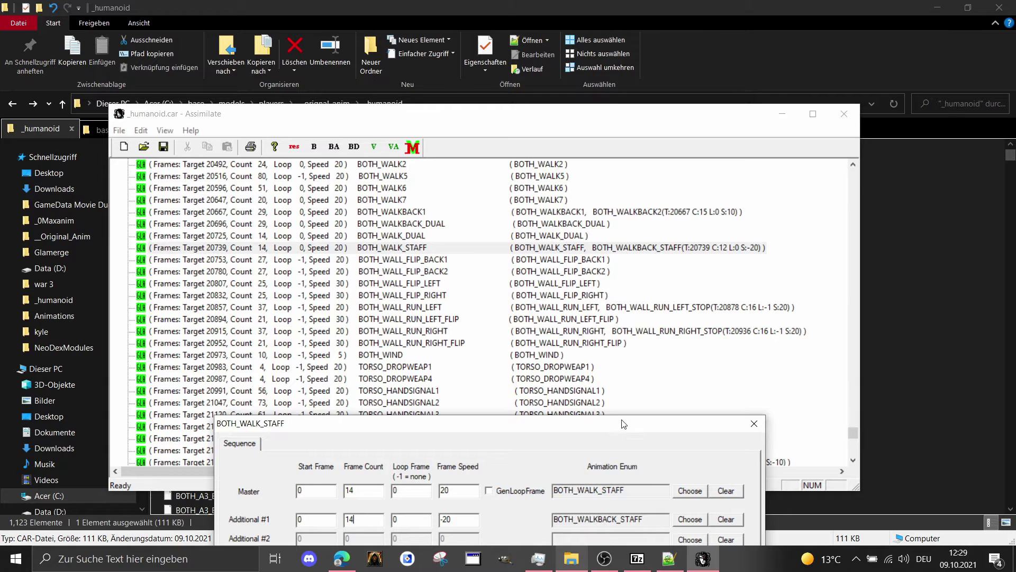
{"action": "left_click_drag", "start_coordinate": [624, 424], "coordinate": [574, 186]}
{"action": "left_click", "coordinate": [574, 444]}
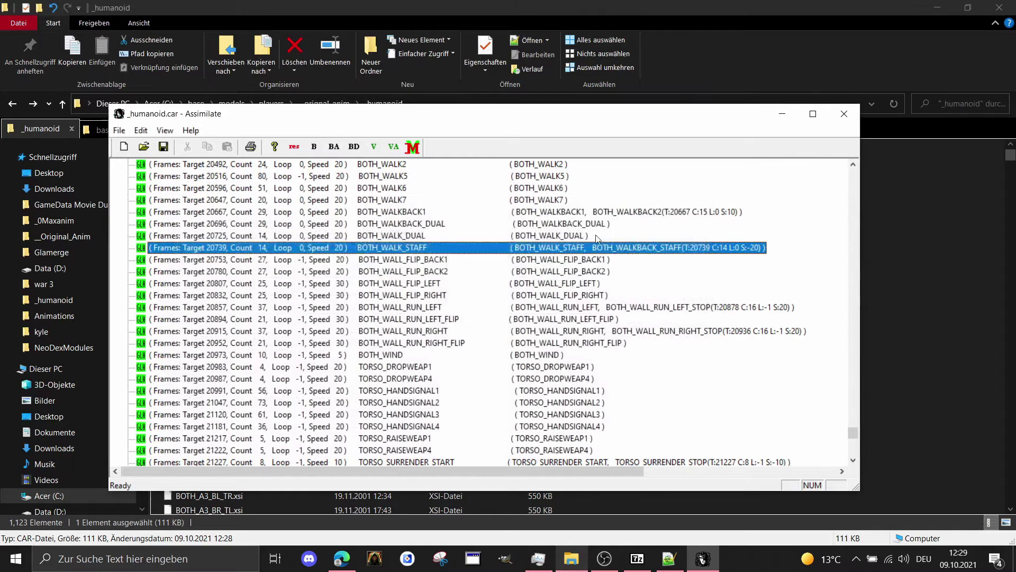
{"action": "double_click", "coordinate": [572, 249]}
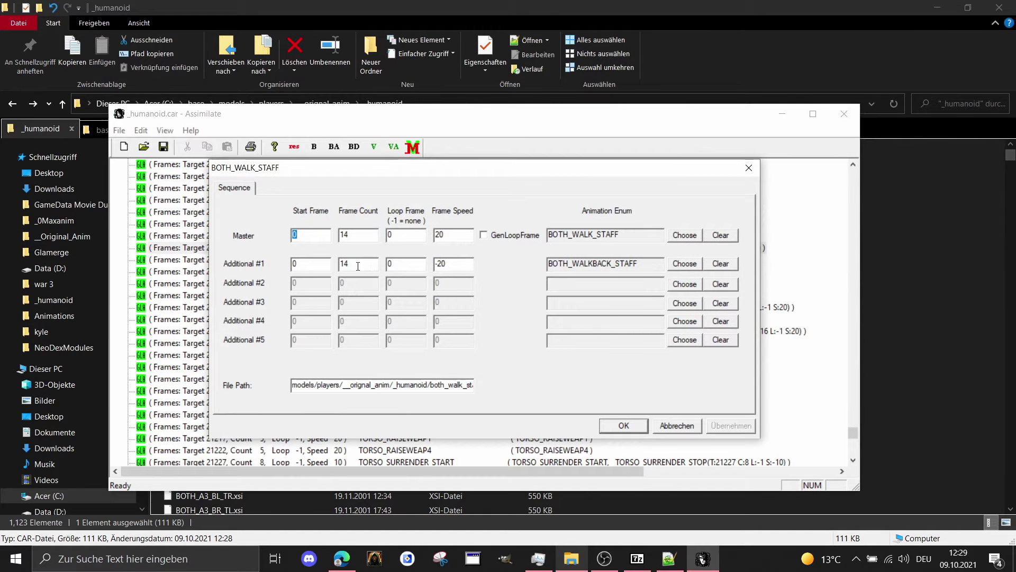
{"action": "left_click", "coordinate": [625, 426]}
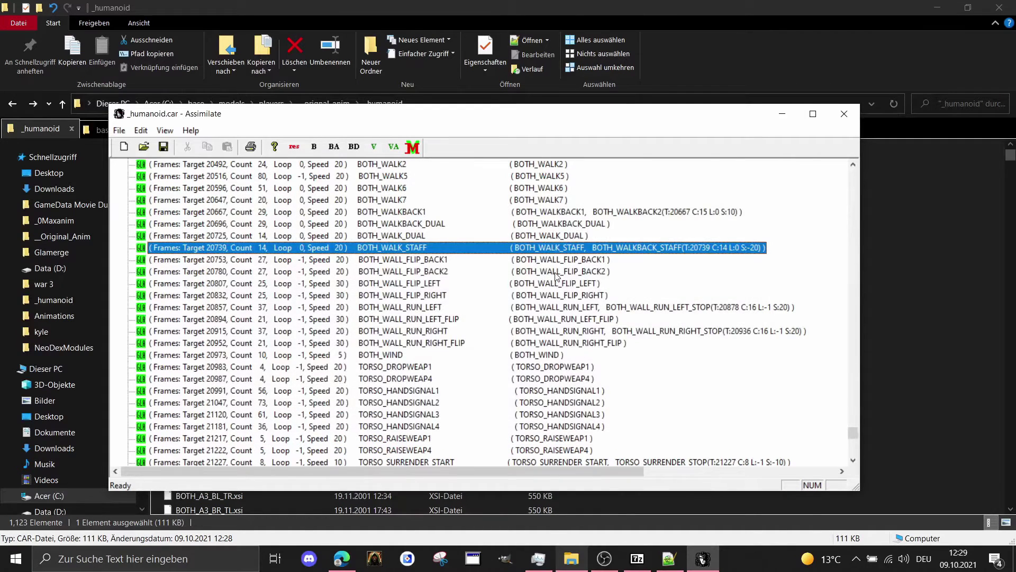
Set the frame count of BOTH_WALKBACK2, the additional sequence of BOTH_WALKBACK1, to 29
{"action": "scroll", "coordinate": [557, 276], "scroll_direction": "down", "scroll_amount": 2}
{"action": "scroll", "coordinate": [557, 275], "scroll_direction": "up", "scroll_amount": 3}
{"action": "double_click", "coordinate": [549, 247]}
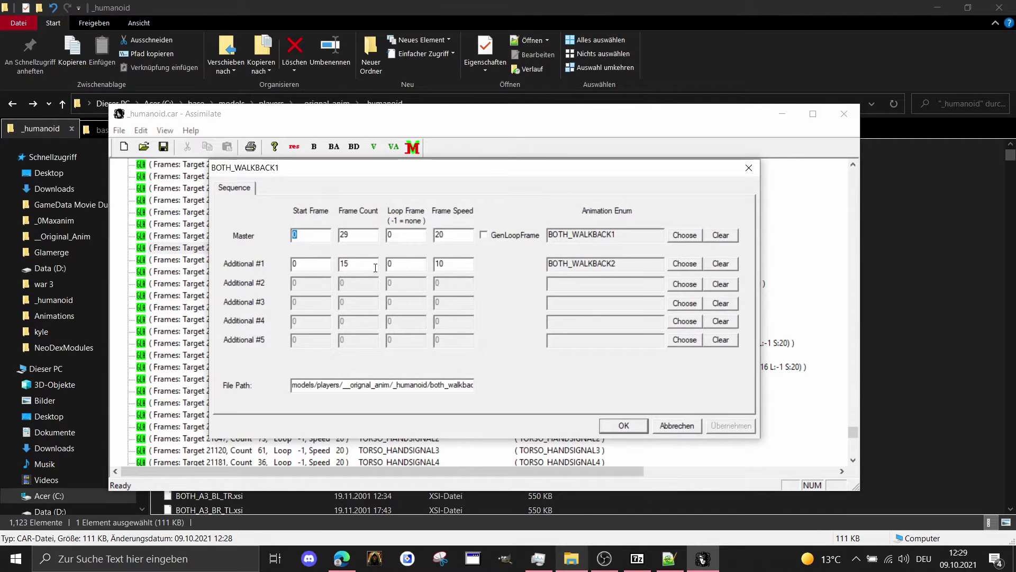
{"action": "double_click", "coordinate": [375, 267]}
{"action": "type", "text": "29"}
{"action": "left_click", "coordinate": [625, 424]}
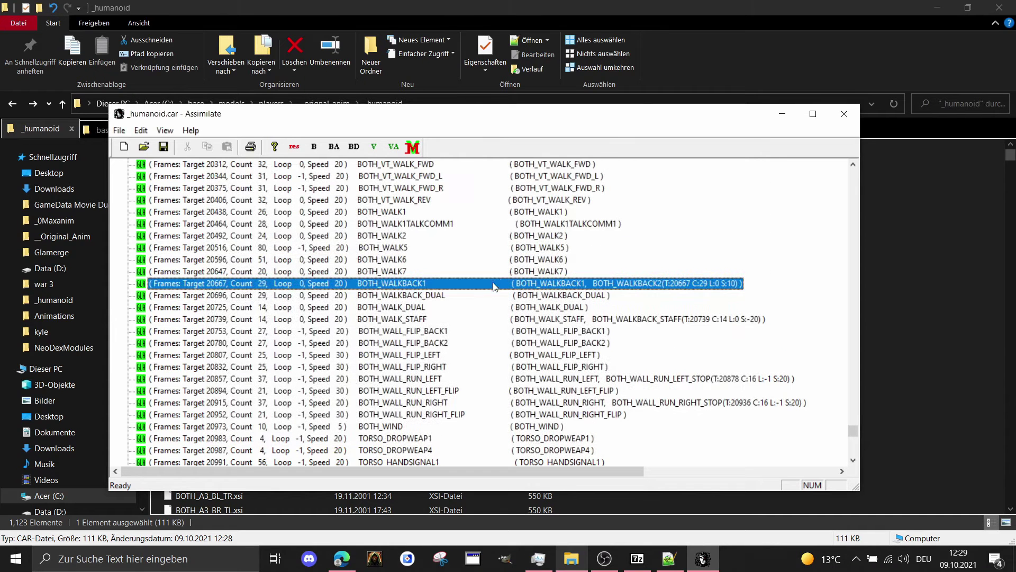
Check the sequence settings of BOTH_WALK1, BOTH_WALK_DUAL and BOTH_WALK_STAFF without changing them
{"action": "double_click", "coordinate": [527, 211]}
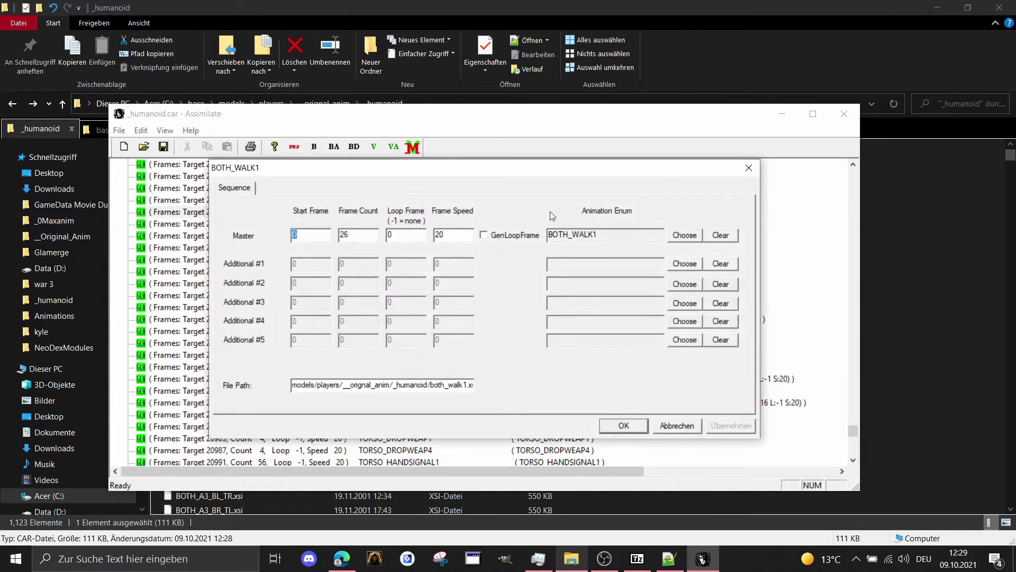
{"action": "left_click", "coordinate": [749, 167]}
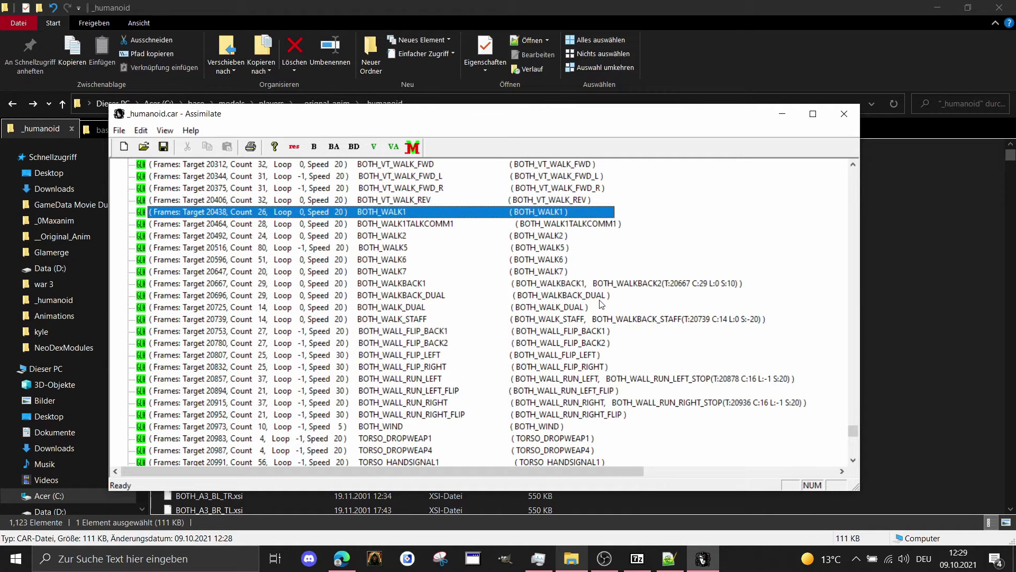
{"action": "double_click", "coordinate": [568, 308]}
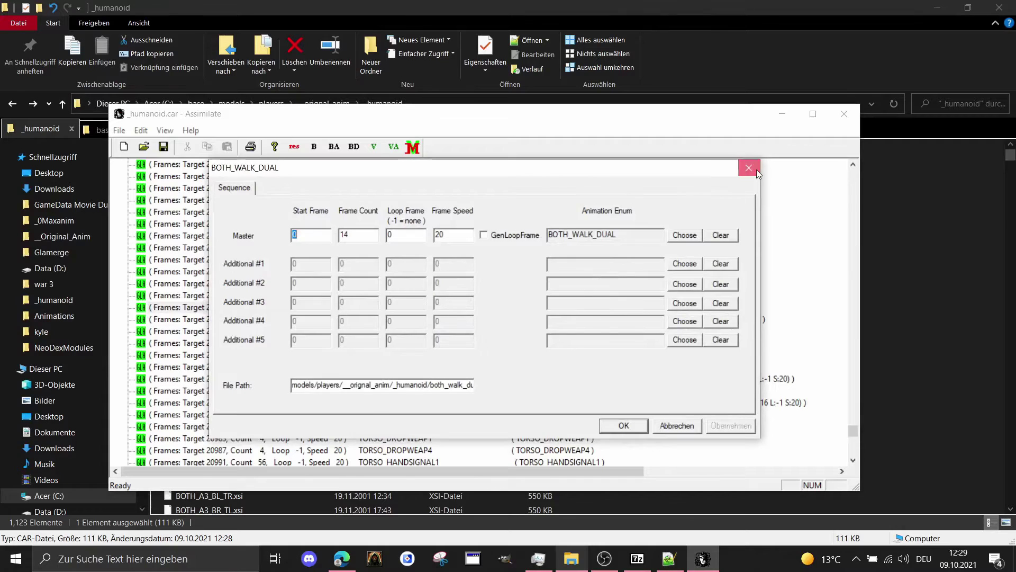
{"action": "left_click", "coordinate": [749, 167]}
{"action": "double_click", "coordinate": [620, 319]}
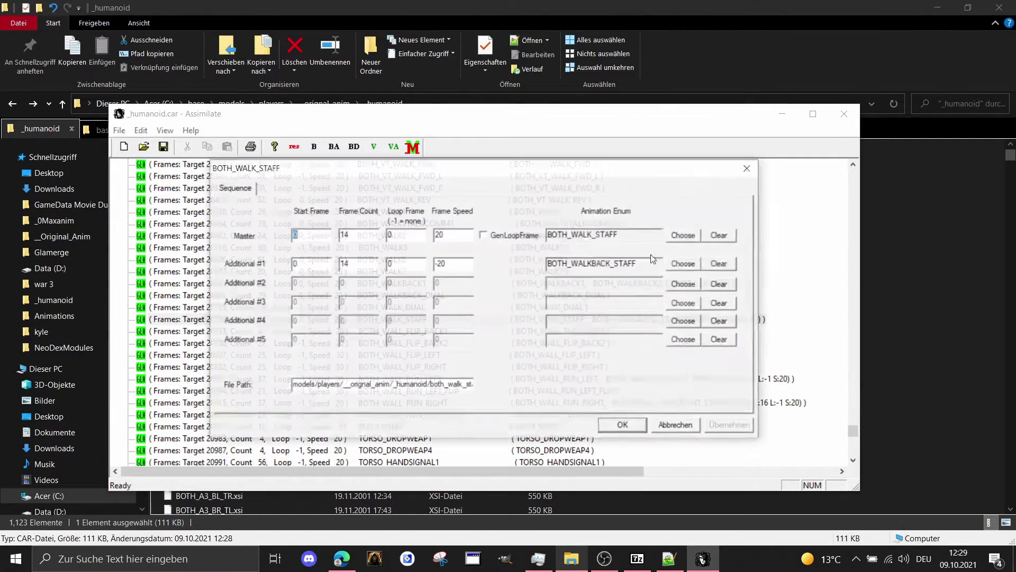
{"action": "left_click", "coordinate": [751, 162]}
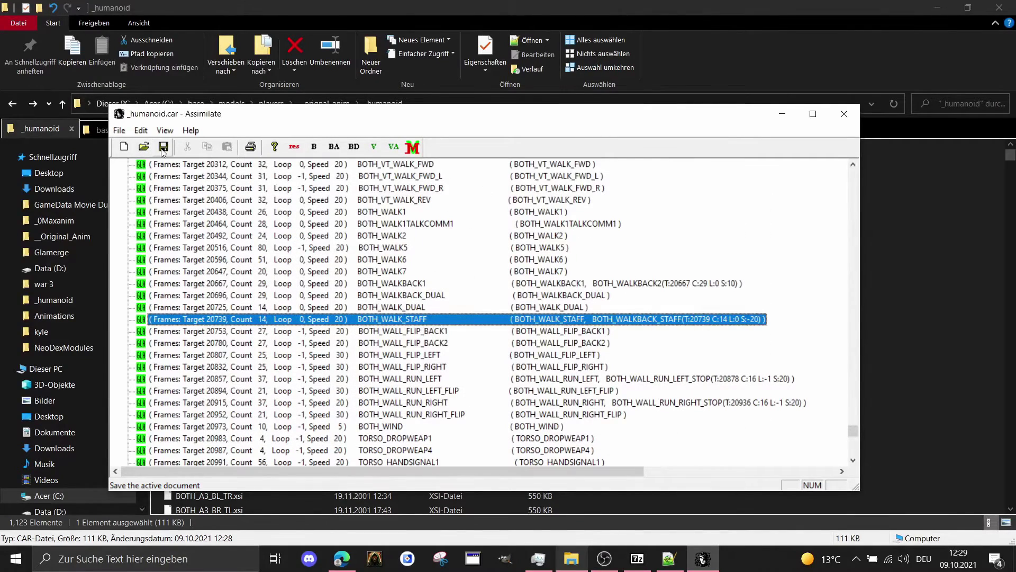
Save _humanoid.car in Assimilate and switch back to the file in Notepad++
{"action": "left_click_drag", "start_coordinate": [278, 117], "coordinate": [481, 165]}
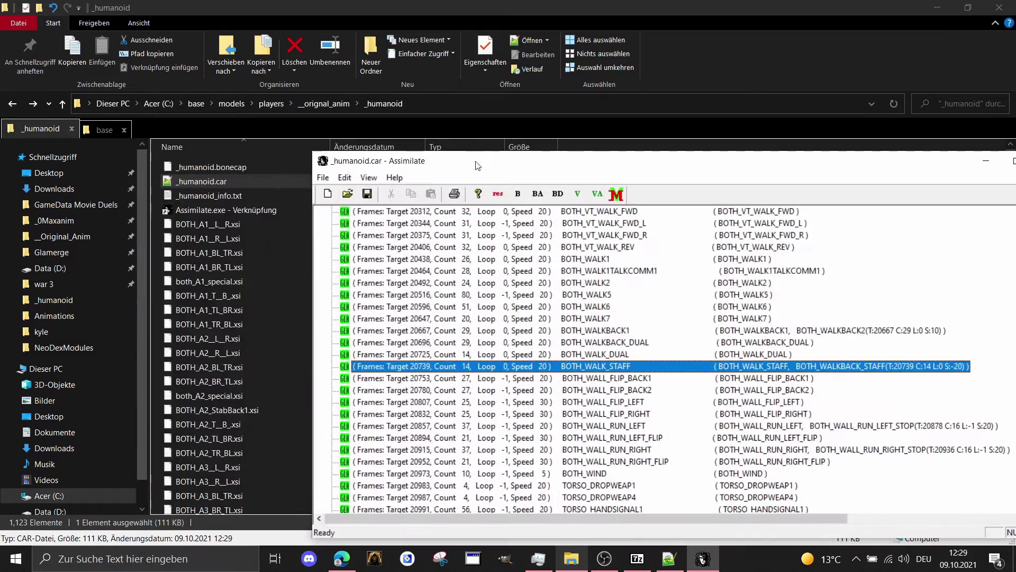
{"action": "left_click", "coordinate": [365, 196]}
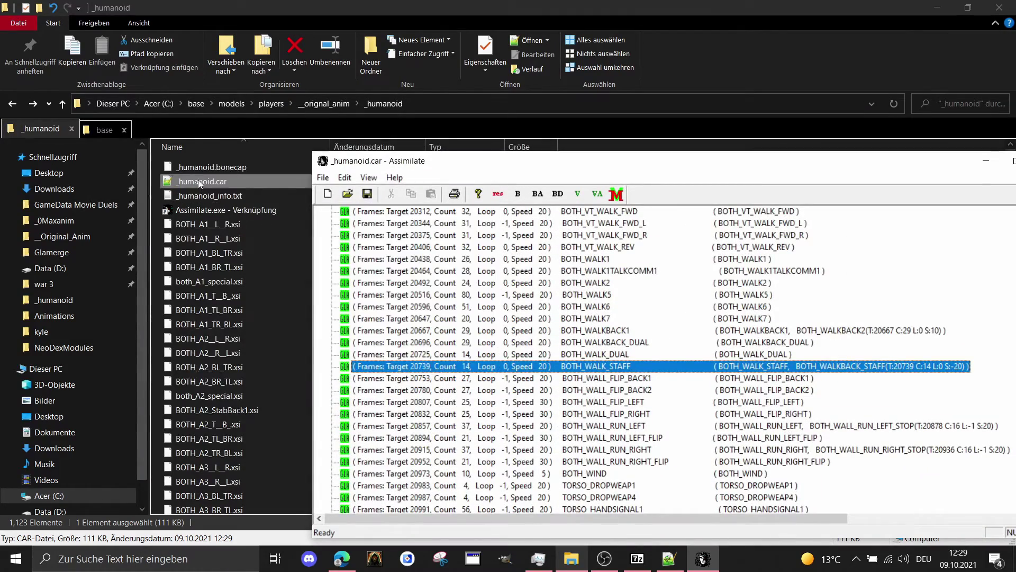
{"action": "left_click", "coordinate": [661, 562]}
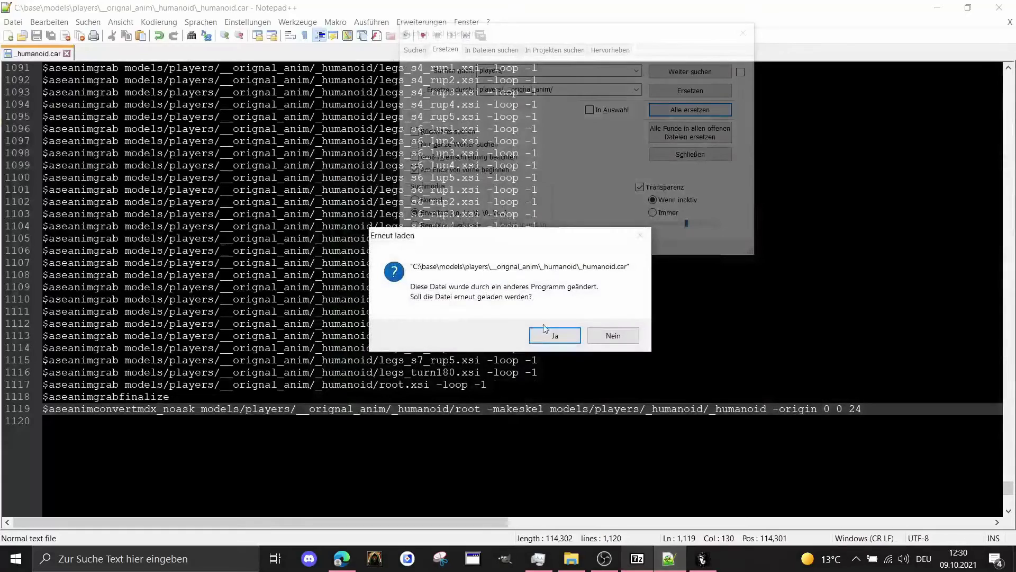
Close the replace dialog, reload the changed _humanoid.car from disk and minimize Notepad++
{"action": "left_click", "coordinate": [743, 33]}
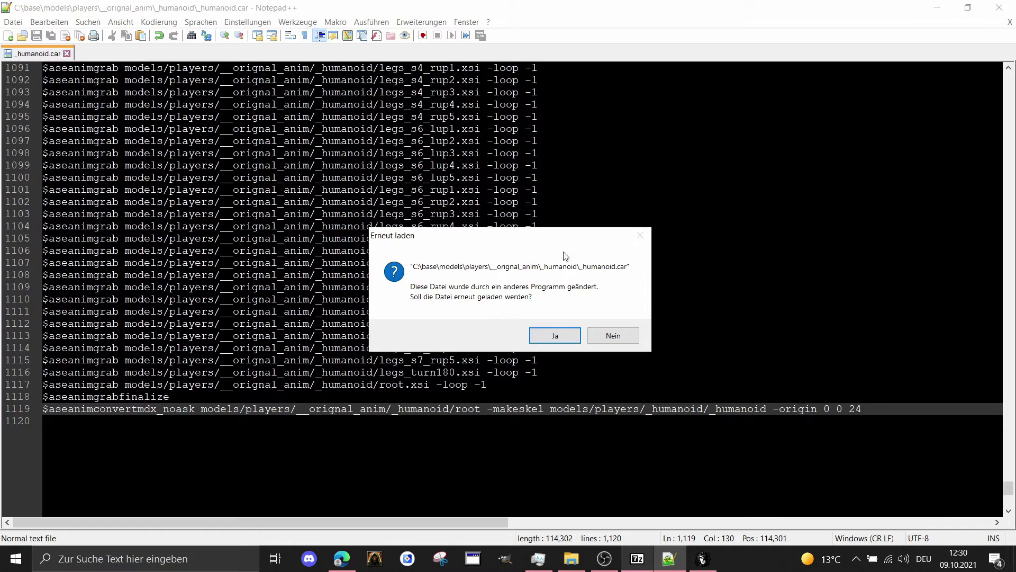
{"action": "left_click", "coordinate": [553, 337]}
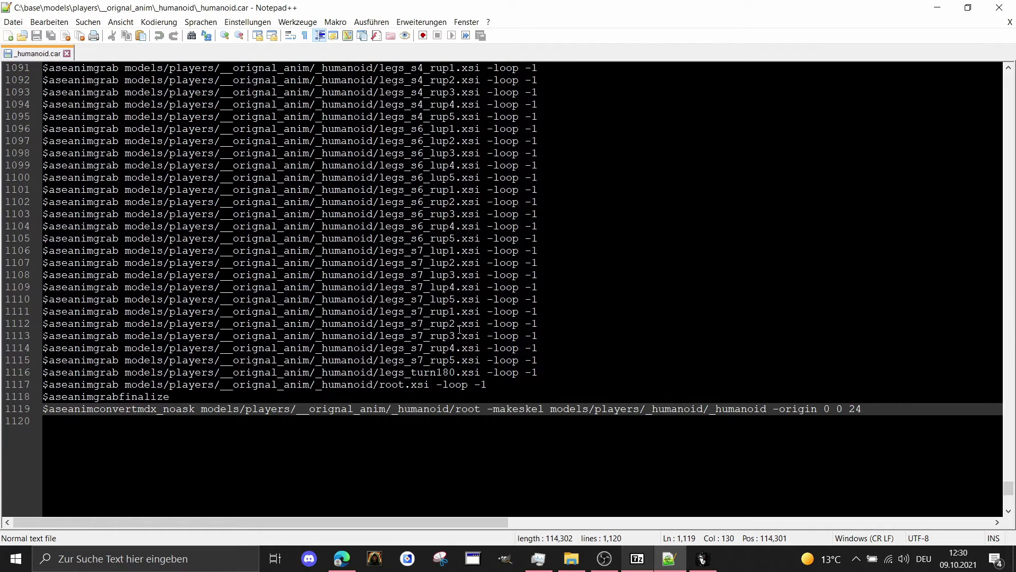
{"action": "scroll", "coordinate": [501, 332], "scroll_direction": "up", "scroll_amount": 18}
{"action": "scroll", "coordinate": [501, 332], "scroll_direction": "down", "scroll_amount": 3}
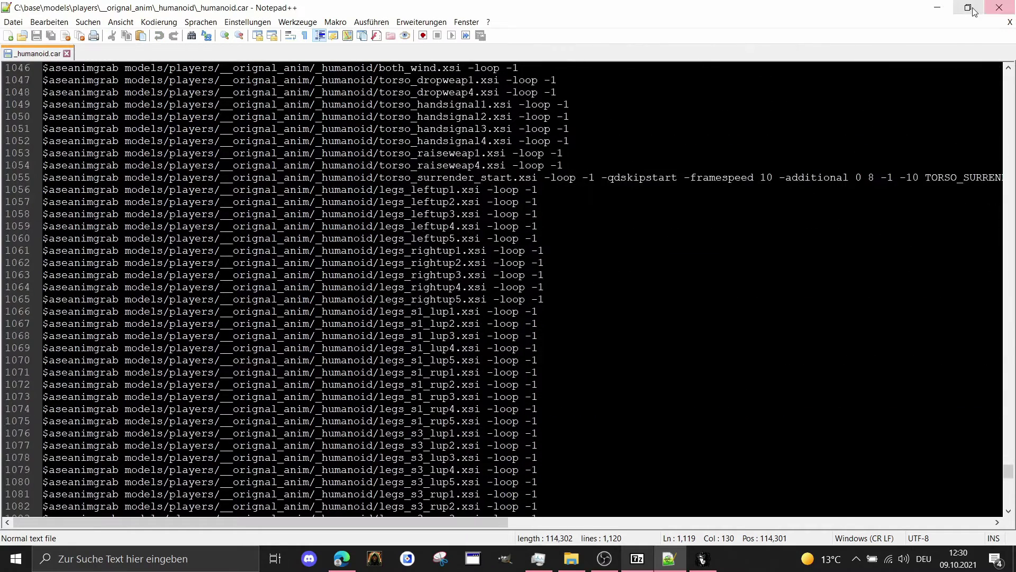
{"action": "left_click", "coordinate": [937, 7]}
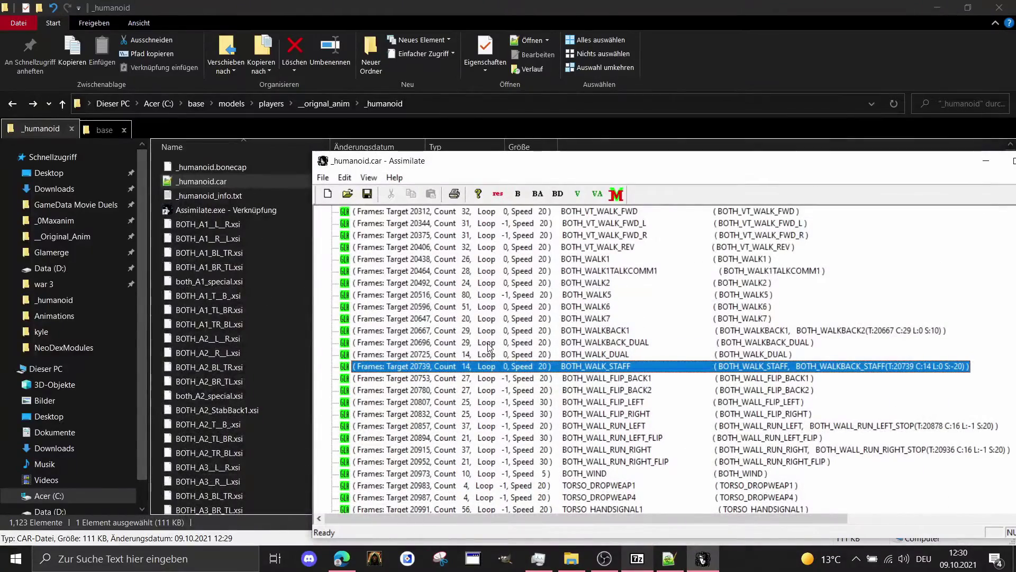
Build the model from _humanoid.car in Assimilate, acknowledge the build result and close Assimilate
{"action": "left_click_drag", "start_coordinate": [627, 163], "coordinate": [487, 76]}
{"action": "left_click", "coordinate": [376, 108]}
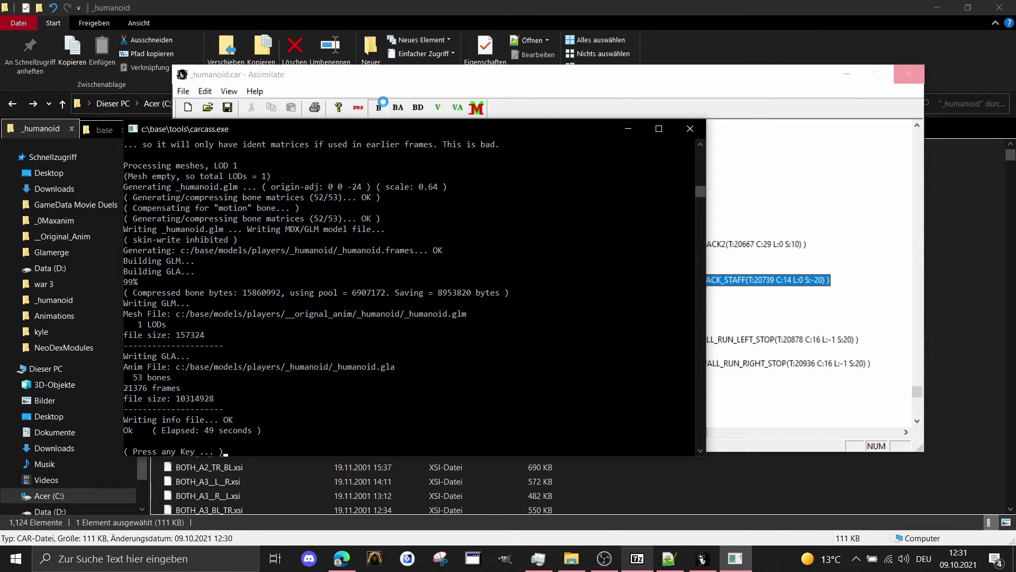
{"action": "key", "text": "Return"}
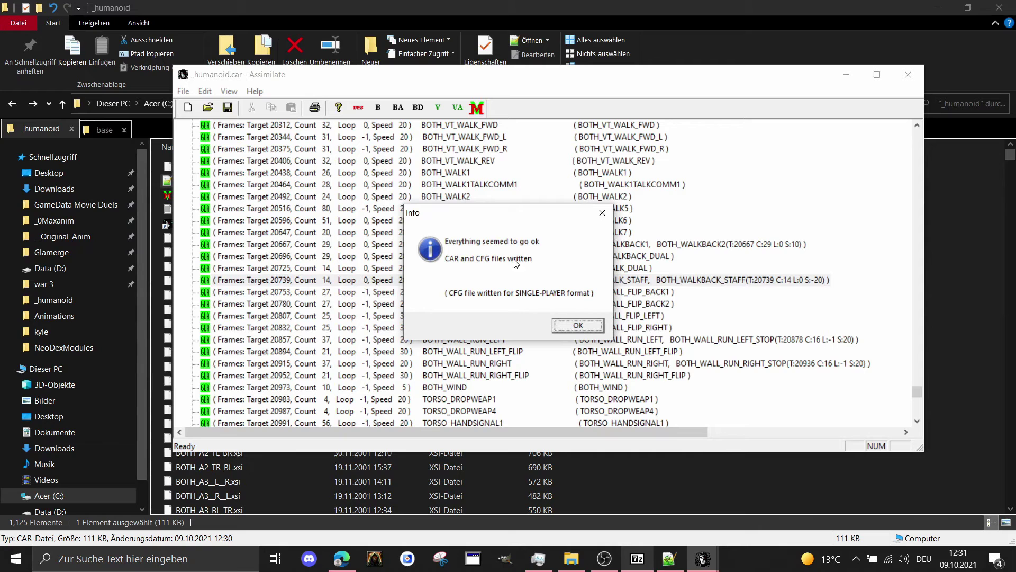
{"action": "left_click", "coordinate": [578, 325]}
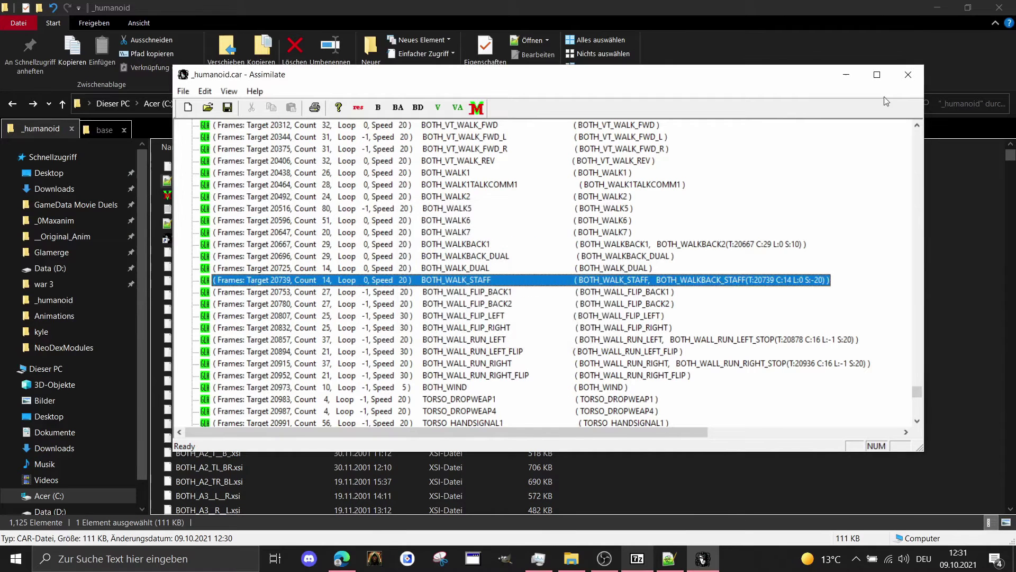
{"action": "left_click", "coordinate": [915, 79]}
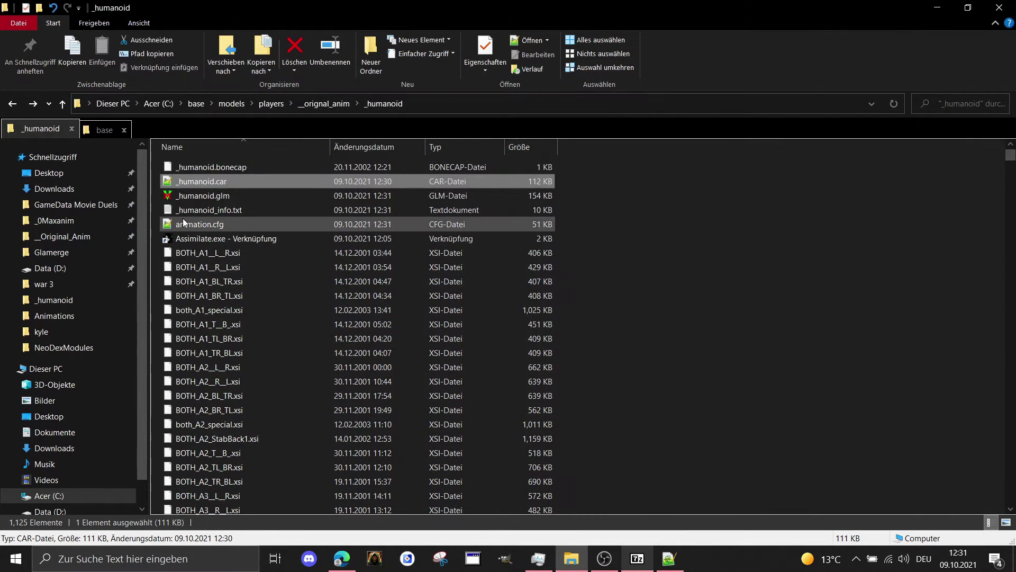
Cut the newly generated animation.cfg from __orignal_anim\_humanoid and open the _humanoid folder directly under players
{"action": "left_click", "coordinate": [208, 196]}
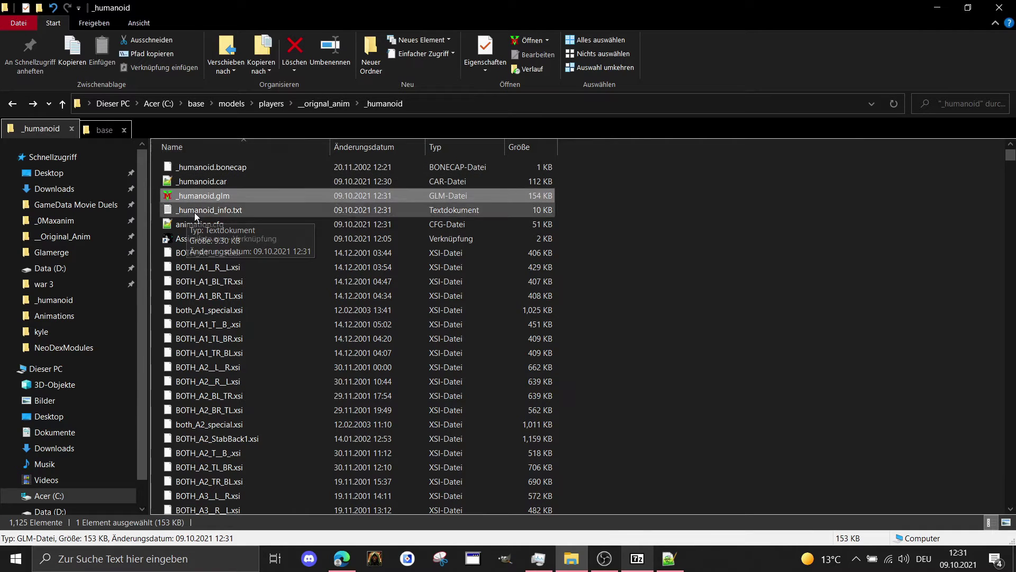
{"action": "left_click", "coordinate": [206, 225]}
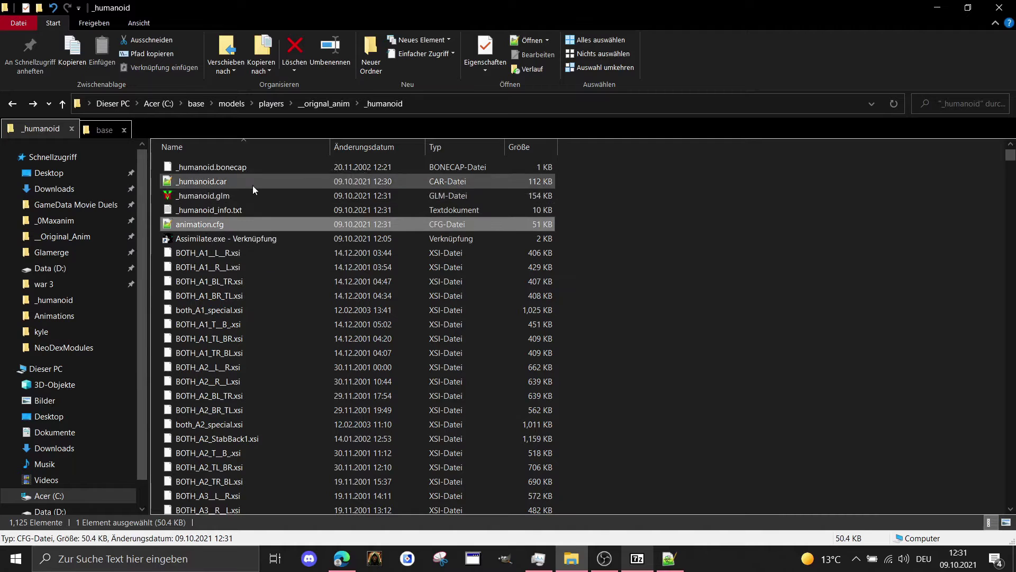
{"action": "right_click", "coordinate": [212, 227]}
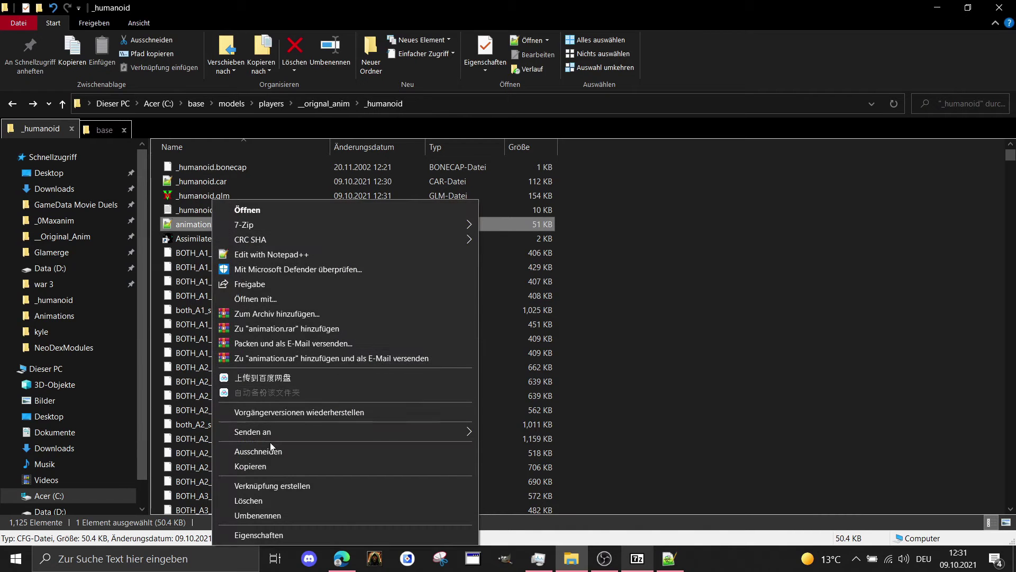
{"action": "left_click", "coordinate": [259, 451]}
{"action": "left_click", "coordinate": [274, 104]}
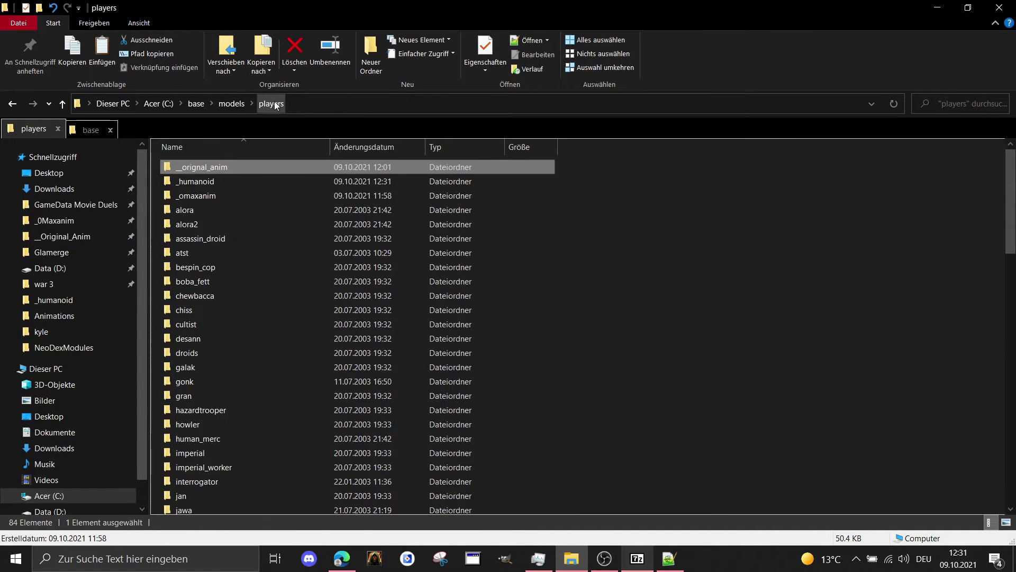
{"action": "double_click", "coordinate": [215, 182]}
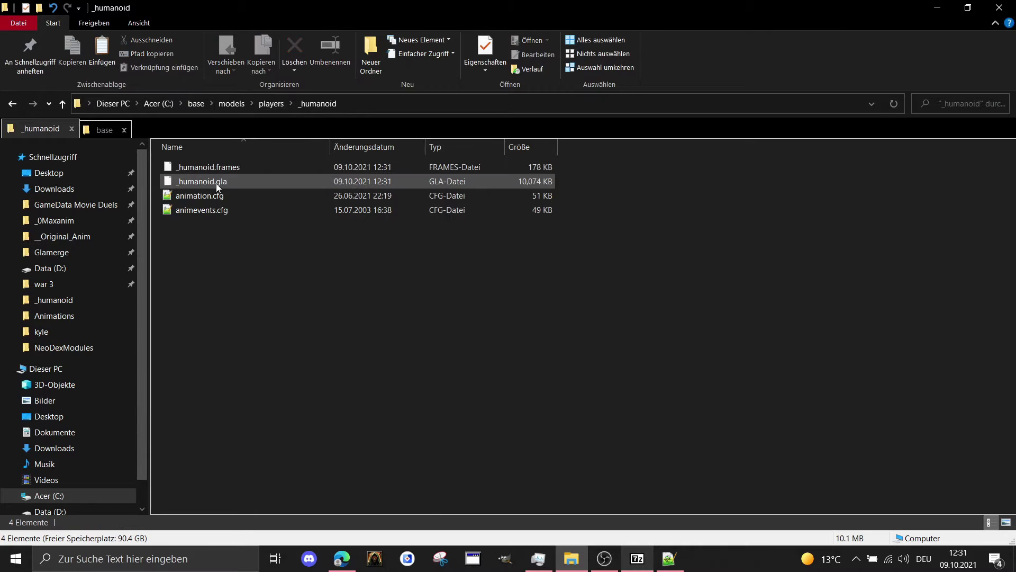
Delete _humanoid.frames from players\_humanoid and paste the cut animation.cfg over the existing one
{"action": "left_click", "coordinate": [237, 181]}
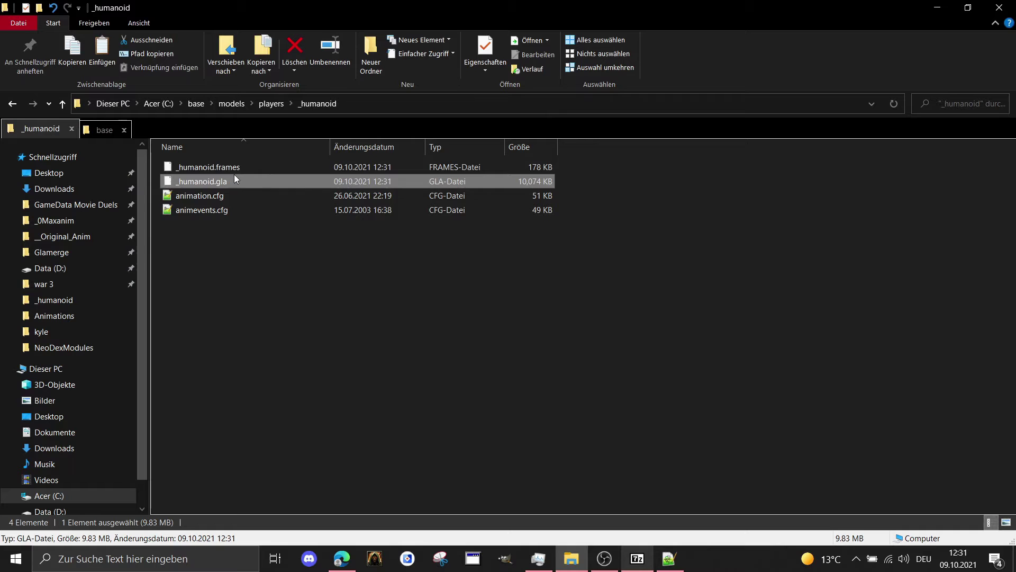
{"action": "left_click", "coordinate": [239, 168]}
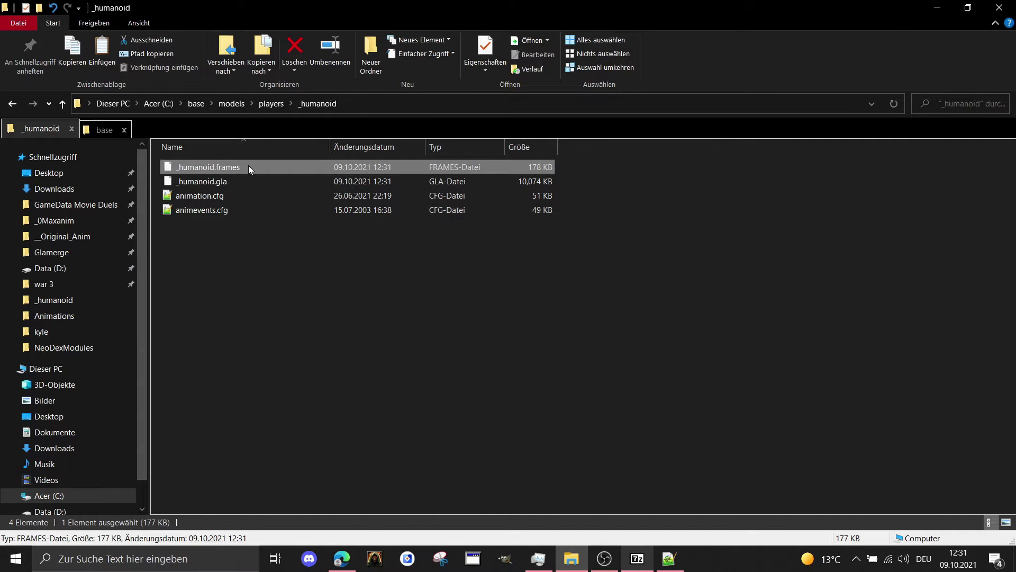
{"action": "key", "text": "Delete"}
{"action": "right_click", "coordinate": [210, 236]}
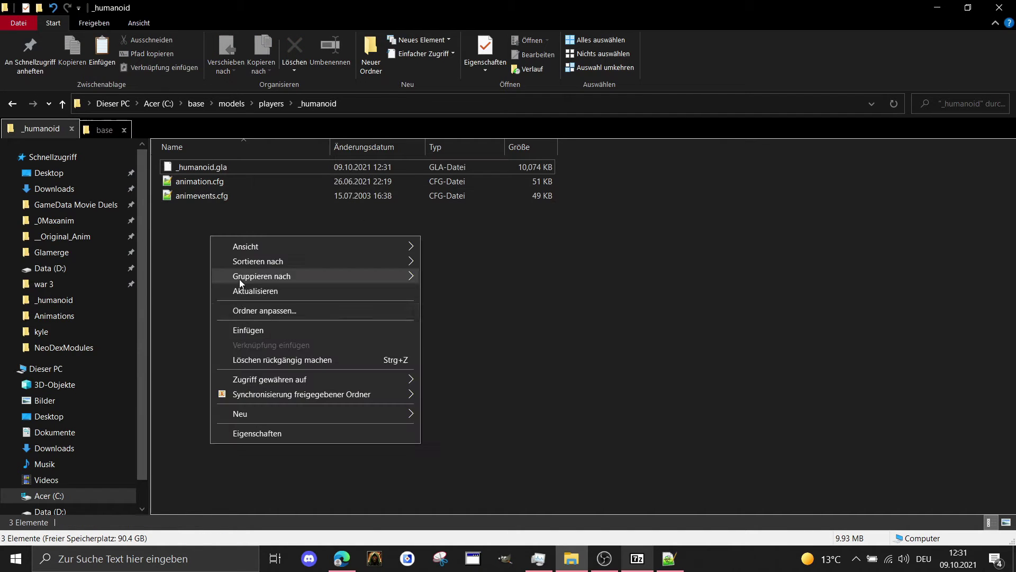
{"action": "left_click", "coordinate": [239, 329]}
{"action": "left_click", "coordinate": [418, 220]}
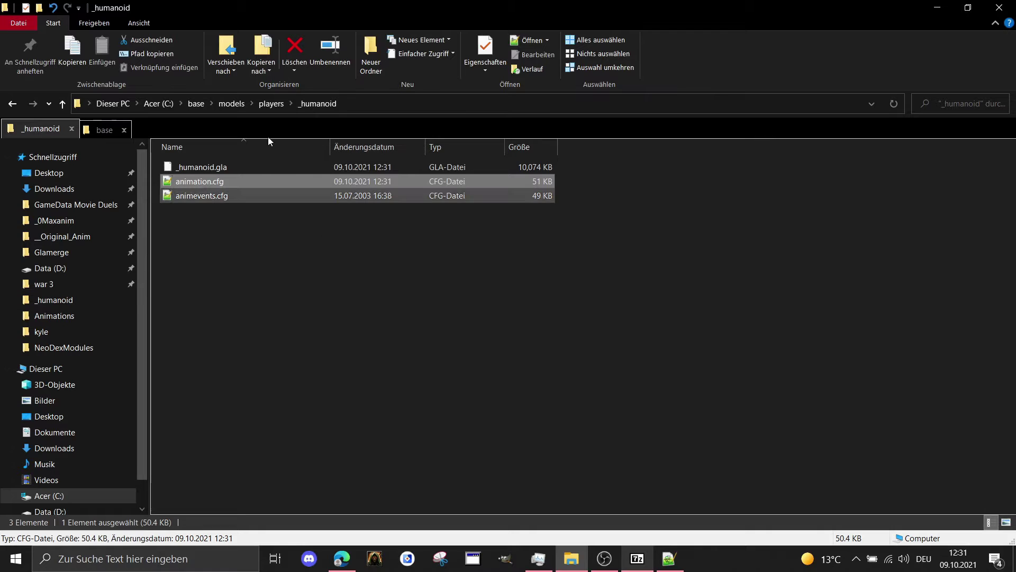
Go back to the players folder and open the _humanoid folder inside __orignal_anim
{"action": "left_click", "coordinate": [273, 104]}
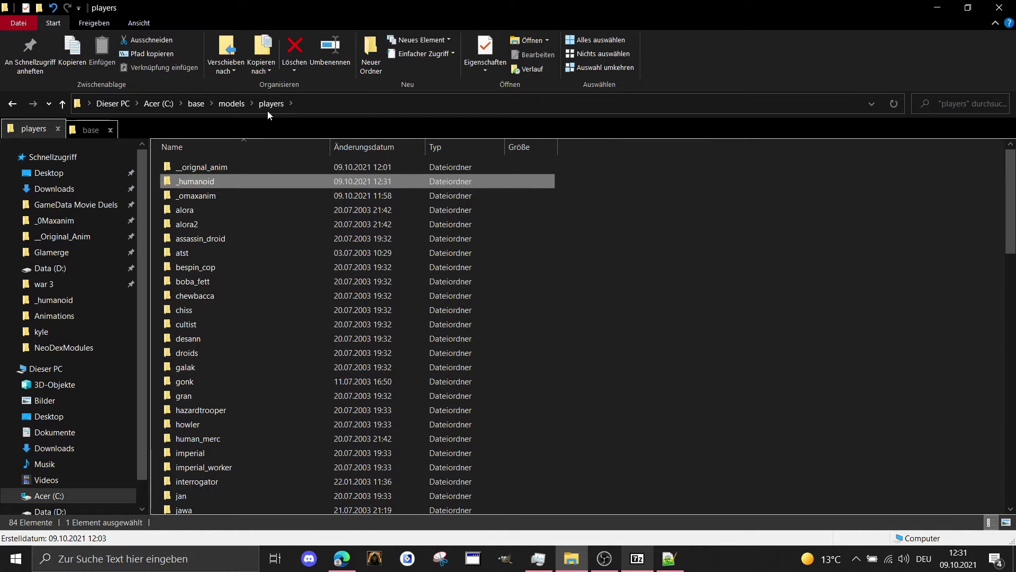
{"action": "left_click", "coordinate": [217, 162]}
{"action": "double_click", "coordinate": [213, 164]}
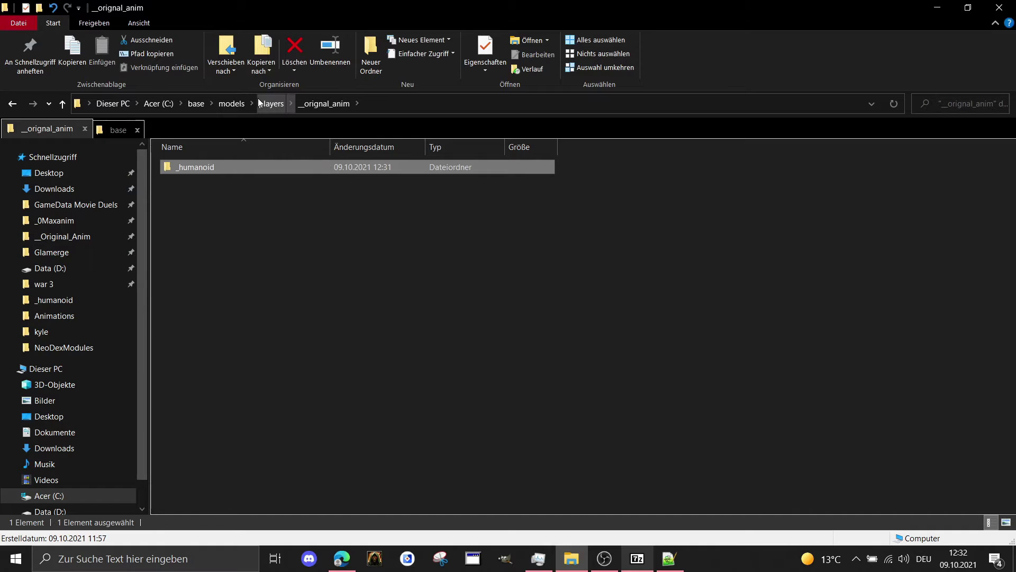
{"action": "double_click", "coordinate": [200, 164]}
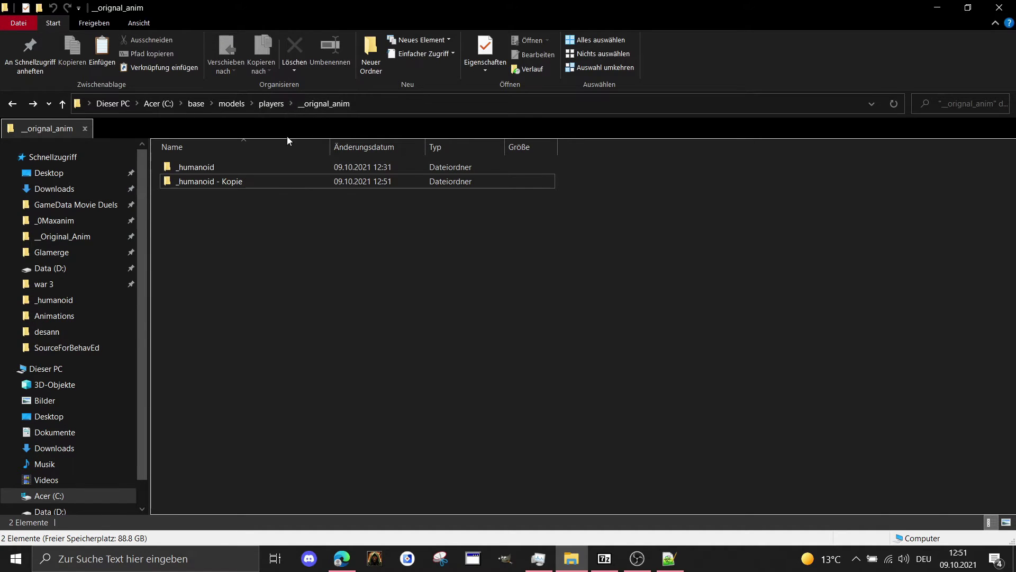
Rename the folder copy "_humanoid - Kopie" in __orignal_anim as _humanoid_vader
{"action": "left_click", "coordinate": [219, 182]}
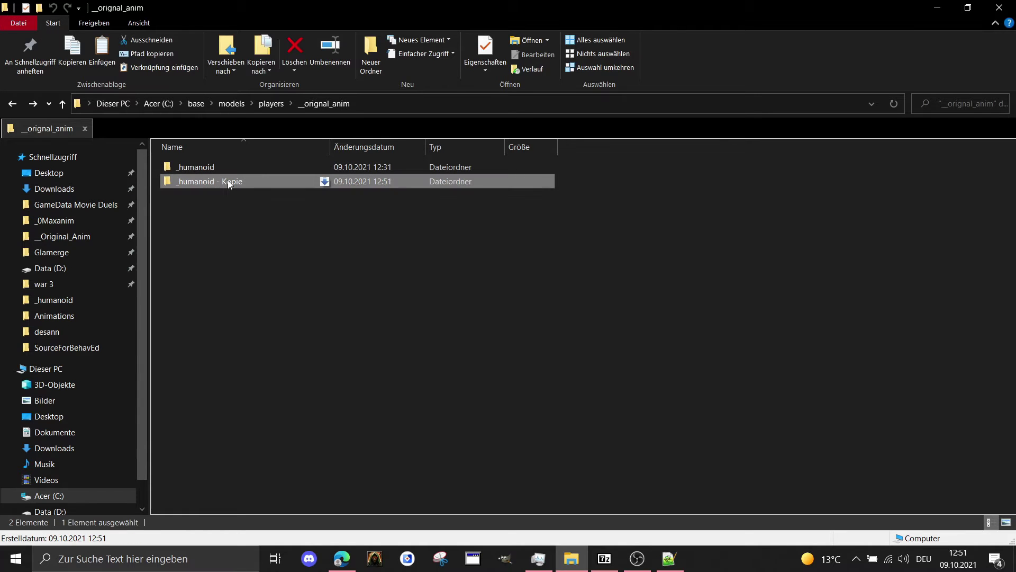
{"action": "left_click", "coordinate": [228, 180]}
{"action": "left_click", "coordinate": [248, 182]}
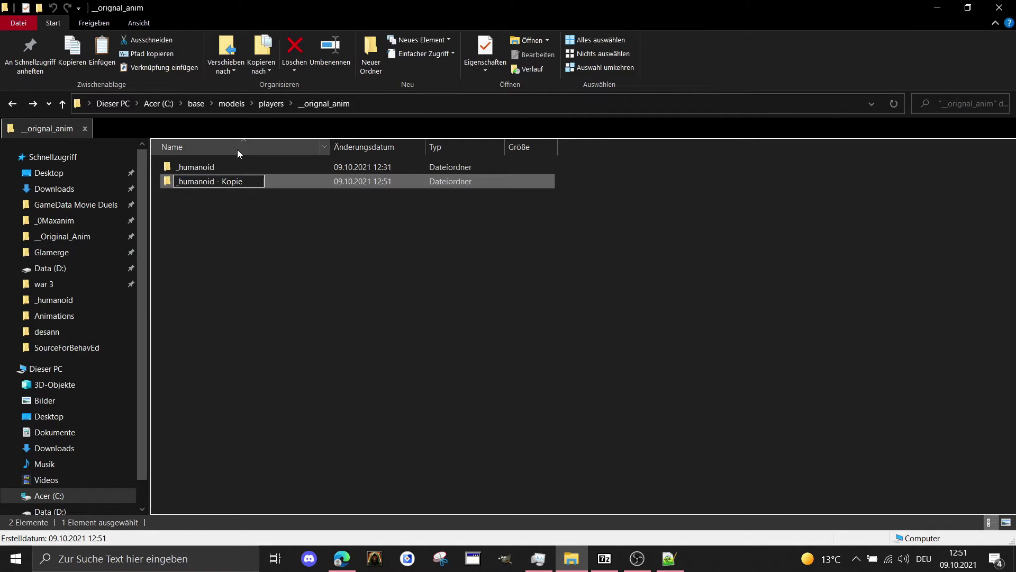
{"action": "key", "text": "BackSpace"}
{"action": "key", "text": "BackSpace"}
{"action": "key", "text": "BackSpace"}
{"action": "key", "text": "BackSpace"}
{"action": "key", "text": "BackSpace"}
{"action": "key", "text": "BackSpace"}
{"action": "key", "text": "BackSpace"}
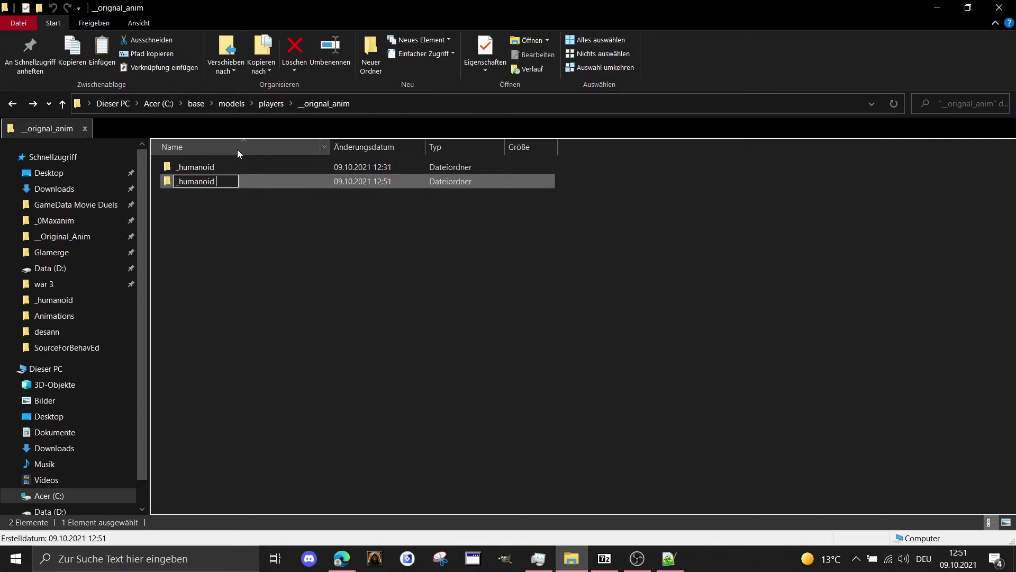
{"action": "key", "text": "BackSpace"}
{"action": "type", "text": "_vader"}
{"action": "key", "text": "Return"}
Open _humanoid.car from the _humanoid_vader folder in Notepad++ and load its current version from disk
{"action": "double_click", "coordinate": [234, 176]}
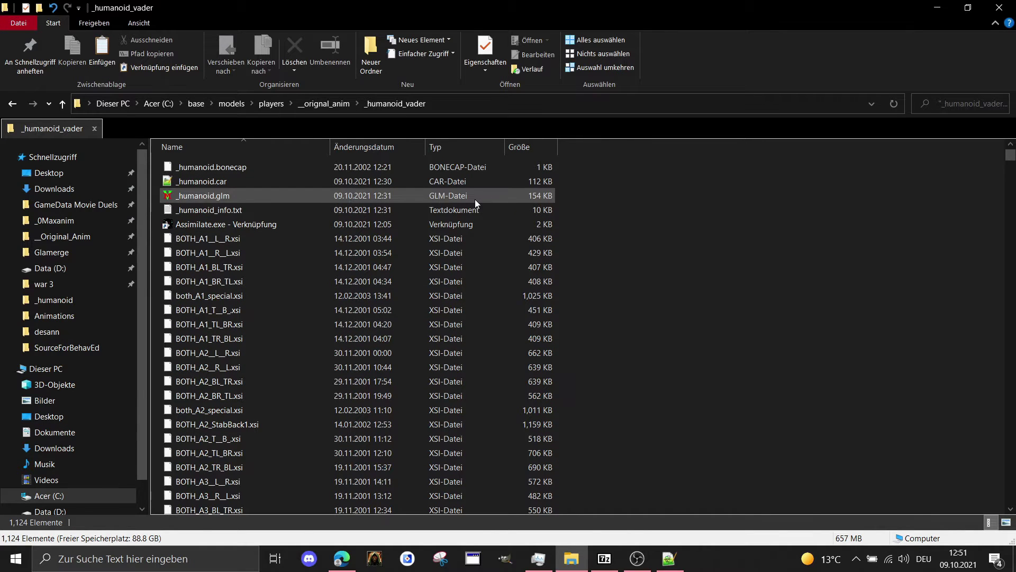
{"action": "left_click", "coordinate": [205, 182]}
{"action": "left_click", "coordinate": [818, 277]}
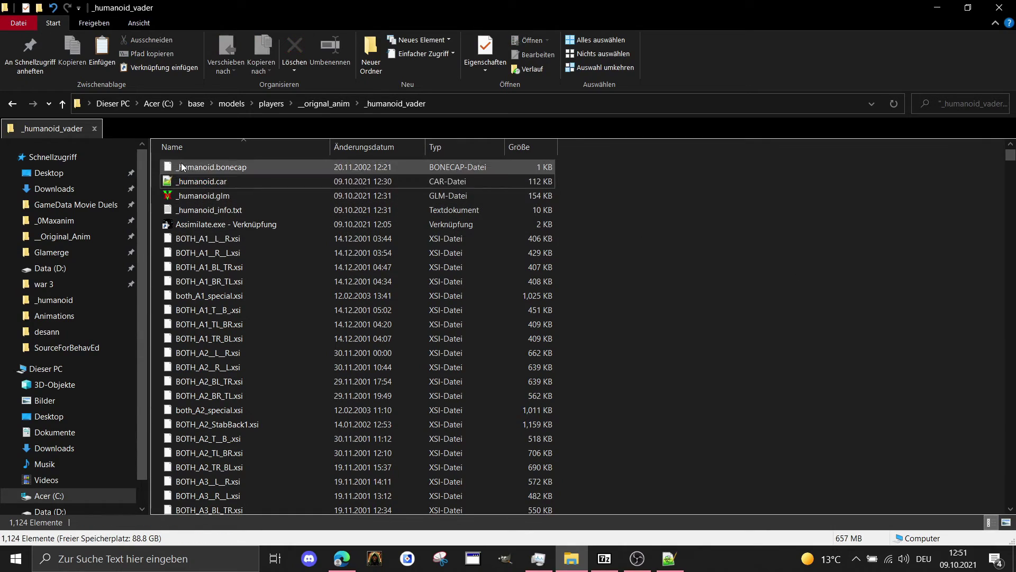
{"action": "double_click", "coordinate": [189, 179]}
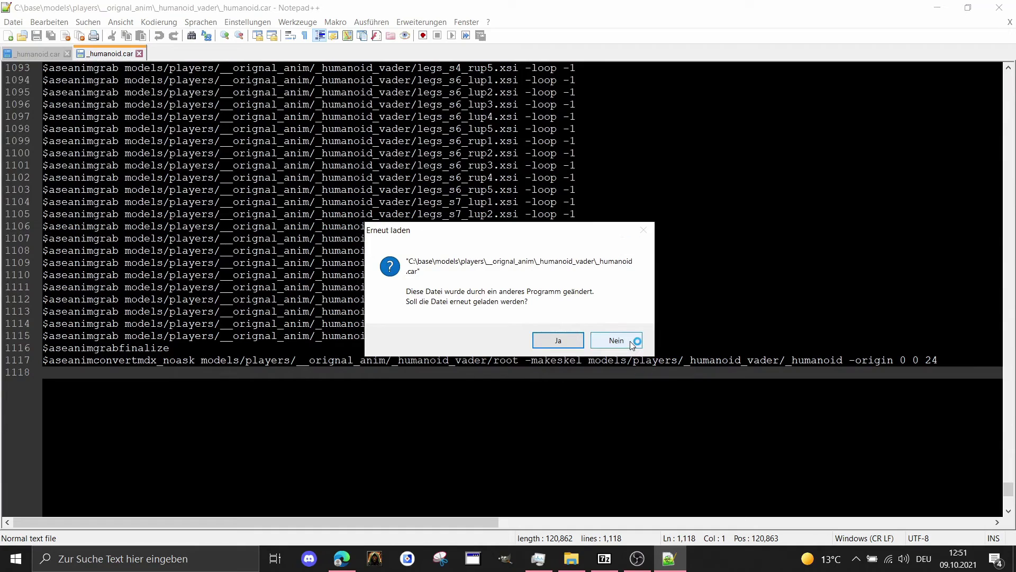
{"action": "left_click", "coordinate": [616, 340]}
Review the animation paths in the copied _humanoid.car and shrink the editor window over the folder view
{"action": "scroll", "coordinate": [535, 239], "scroll_direction": "up", "scroll_amount": 7}
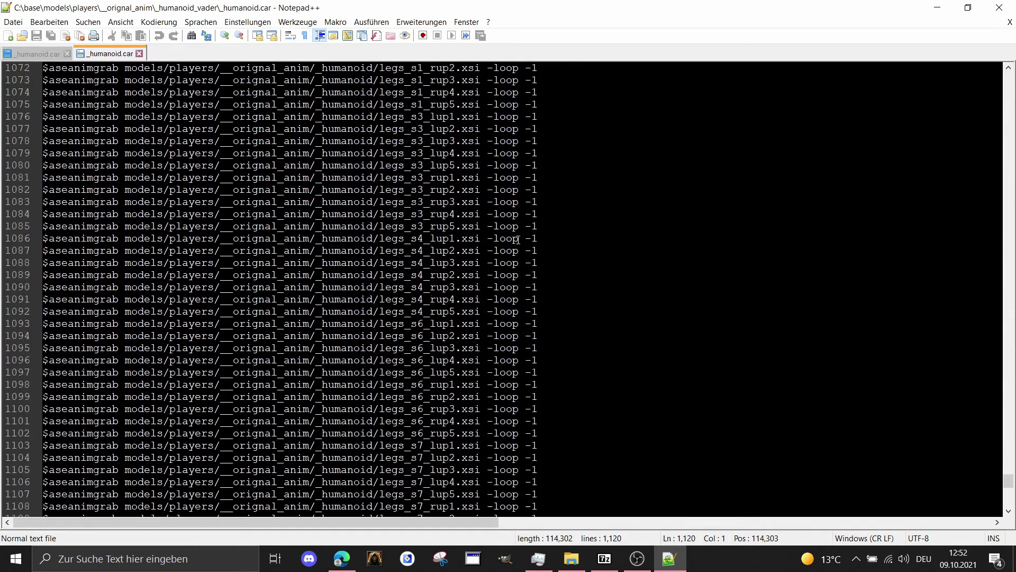
{"action": "scroll", "coordinate": [534, 239], "scroll_direction": "up", "scroll_amount": 7}
{"action": "scroll", "coordinate": [430, 233], "scroll_direction": "up", "scroll_amount": 12}
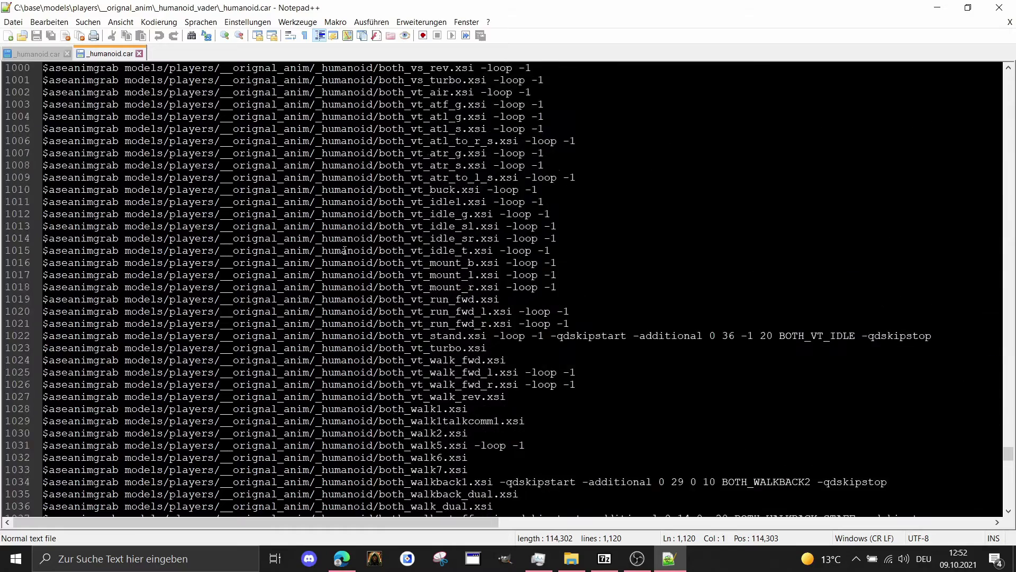
{"action": "scroll", "coordinate": [344, 250], "scroll_direction": "down", "scroll_amount": 4}
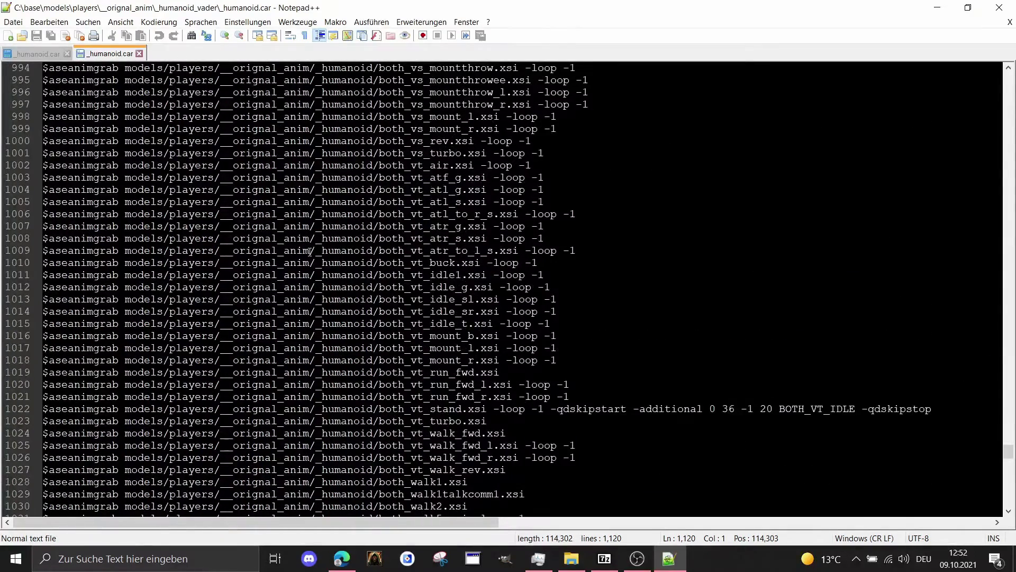
{"action": "left_click", "coordinate": [969, 7]}
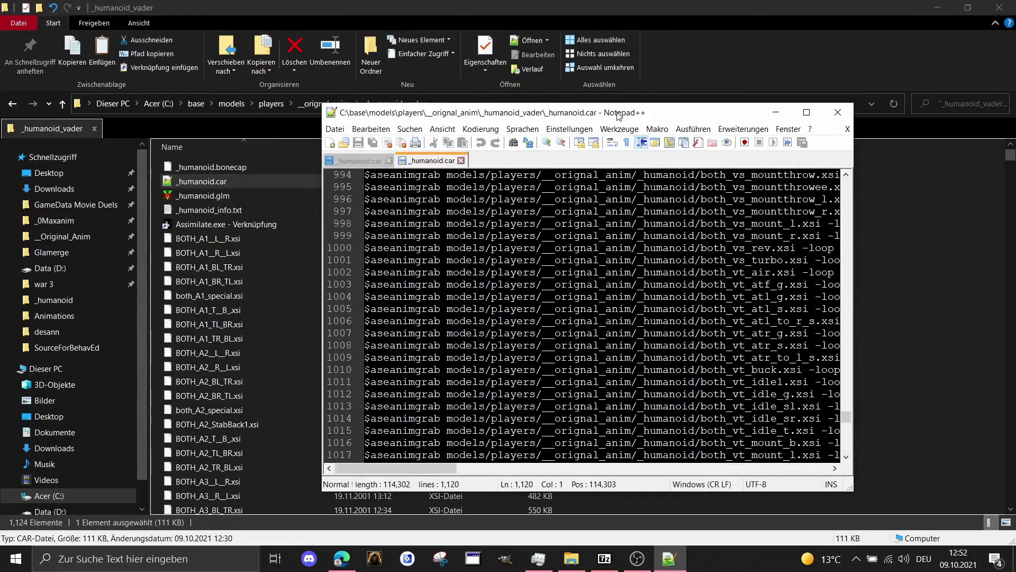
{"action": "left_click_drag", "start_coordinate": [618, 115], "coordinate": [587, 129]}
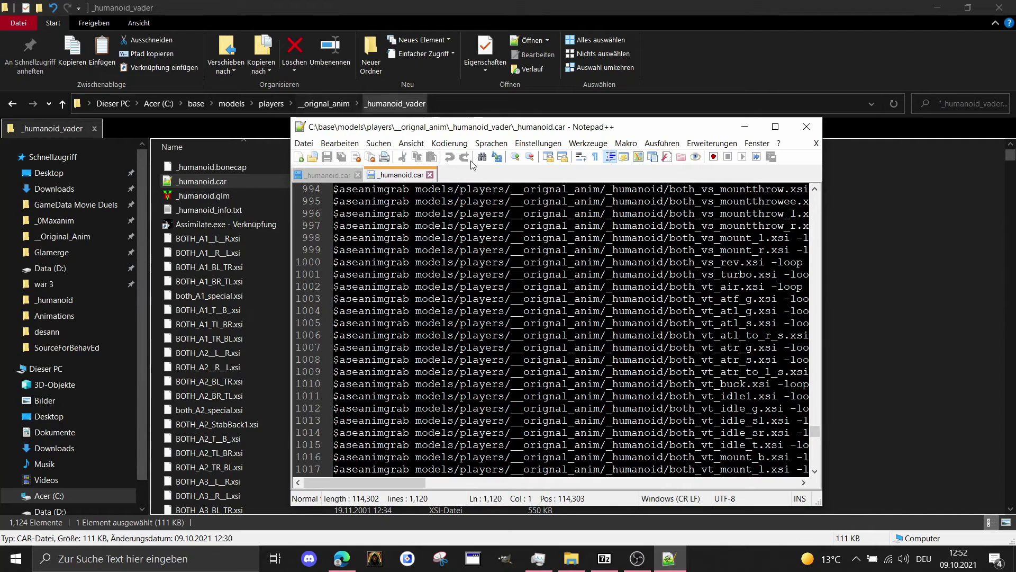
Replace every _humanoid with _humanoid_vader in the copied _humanoid.car, matching the name of the new animation folder
{"action": "double_click", "coordinate": [641, 264]}
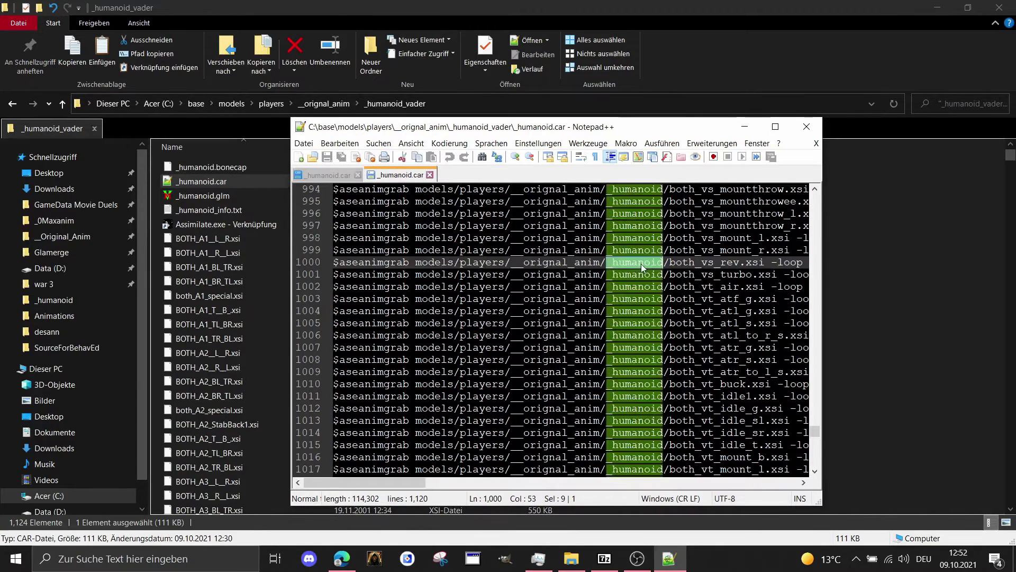
{"action": "scroll", "coordinate": [614, 312], "scroll_direction": "up", "scroll_amount": 1}
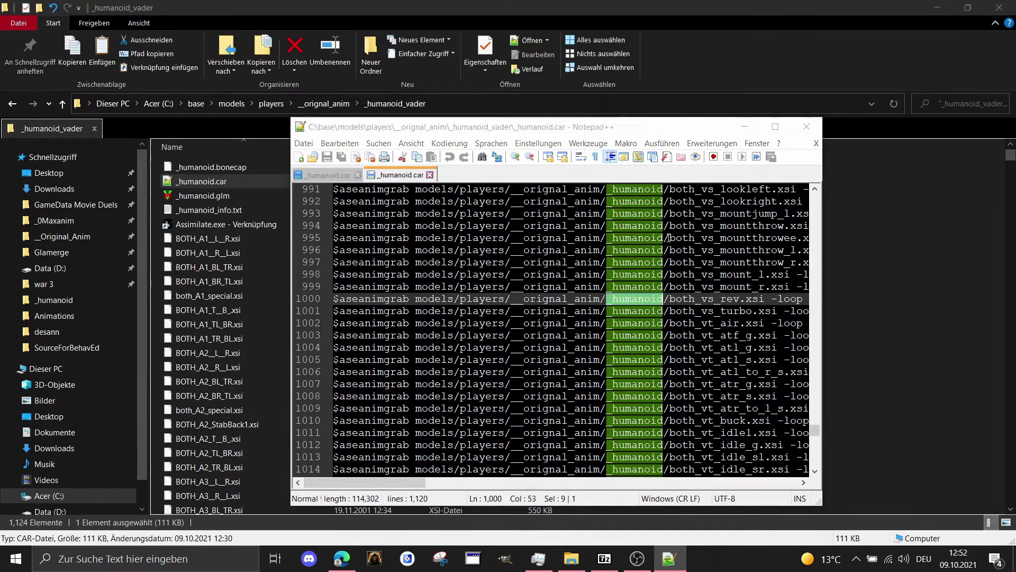
{"action": "key", "text": "ctrl+h"}
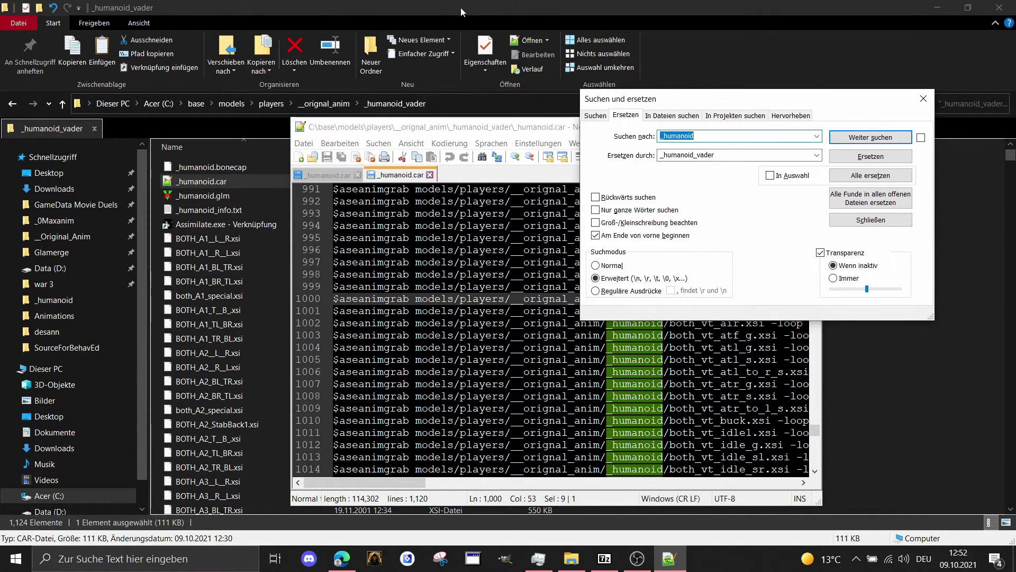
{"action": "left_click", "coordinate": [391, 100]}
{"action": "left_click", "coordinate": [460, 103]}
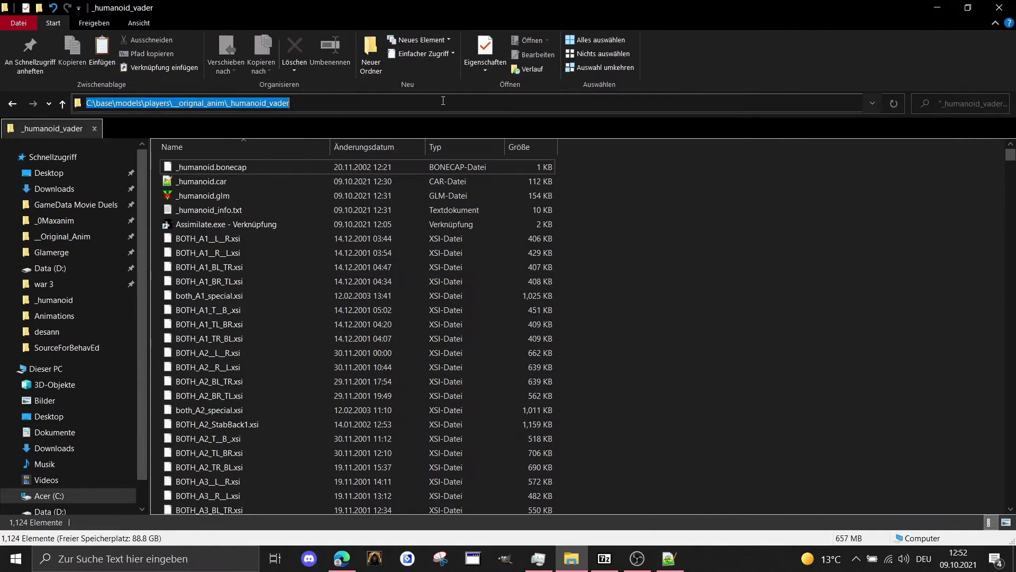
{"action": "left_click", "coordinate": [290, 103]}
{"action": "left_click_drag", "start_coordinate": [290, 103], "coordinate": [240, 120]}
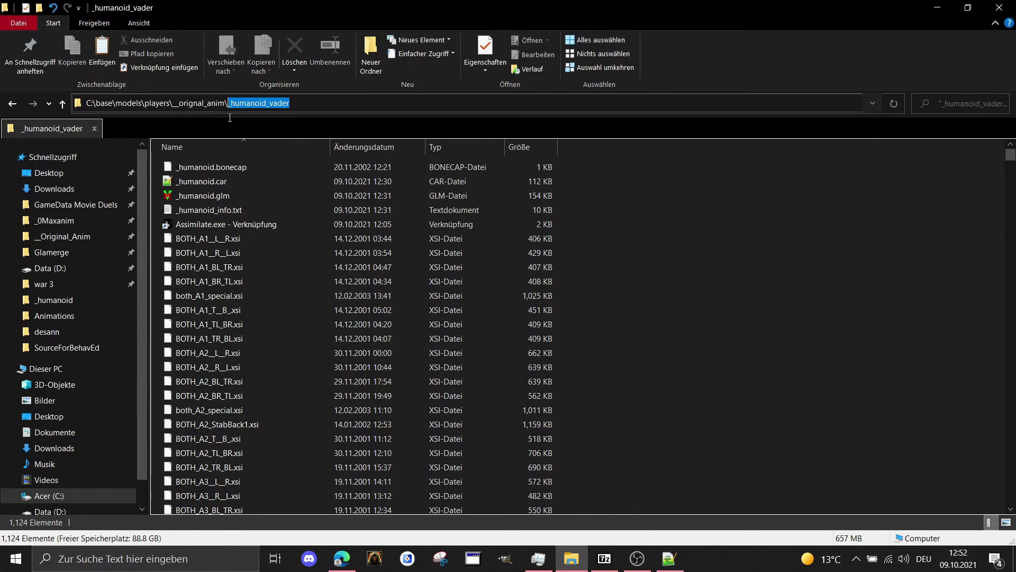
{"action": "left_click", "coordinate": [670, 559]}
{"action": "left_click", "coordinate": [719, 156]}
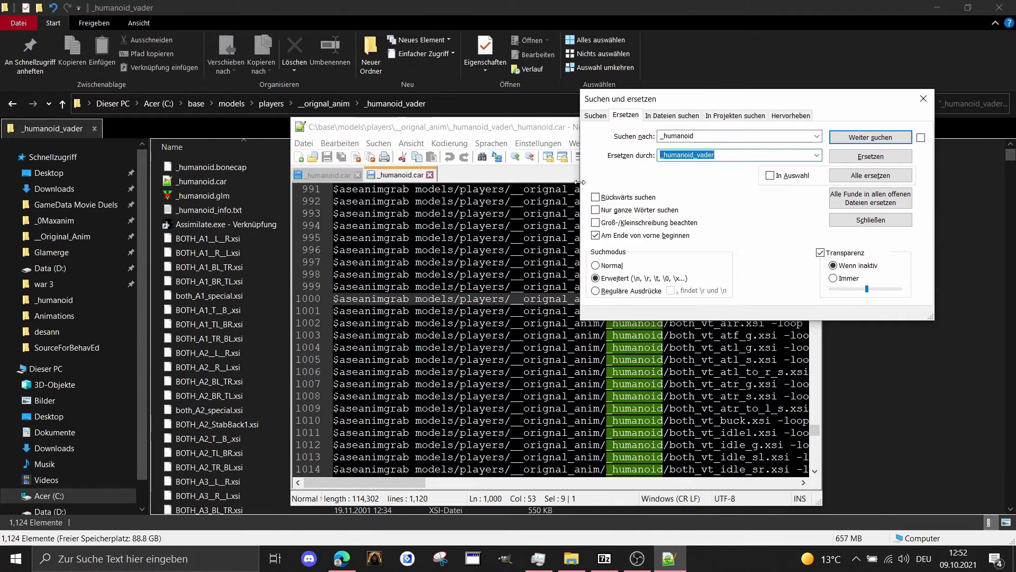
{"action": "left_click", "coordinate": [889, 176]}
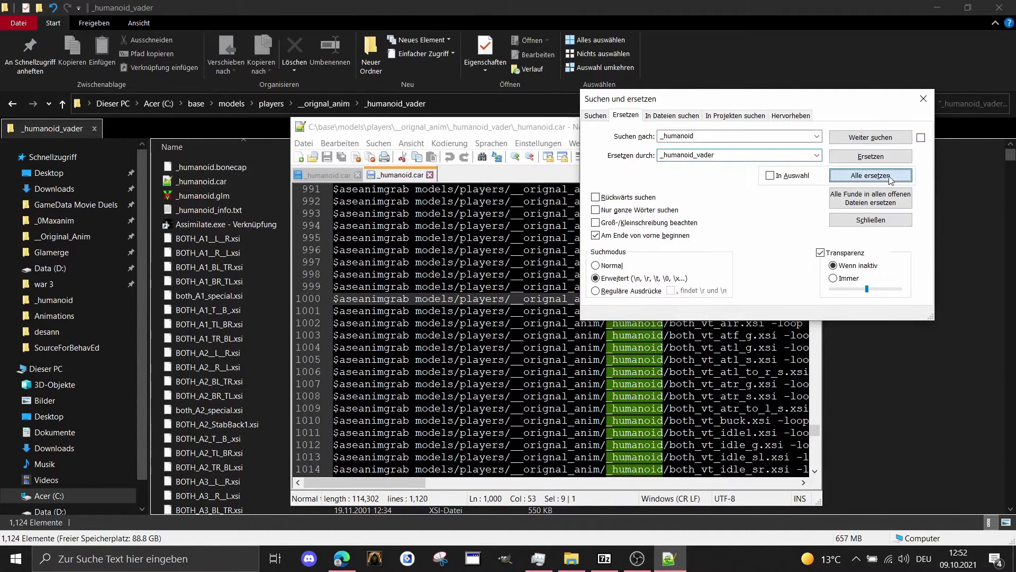
{"action": "left_click", "coordinate": [561, 136]}
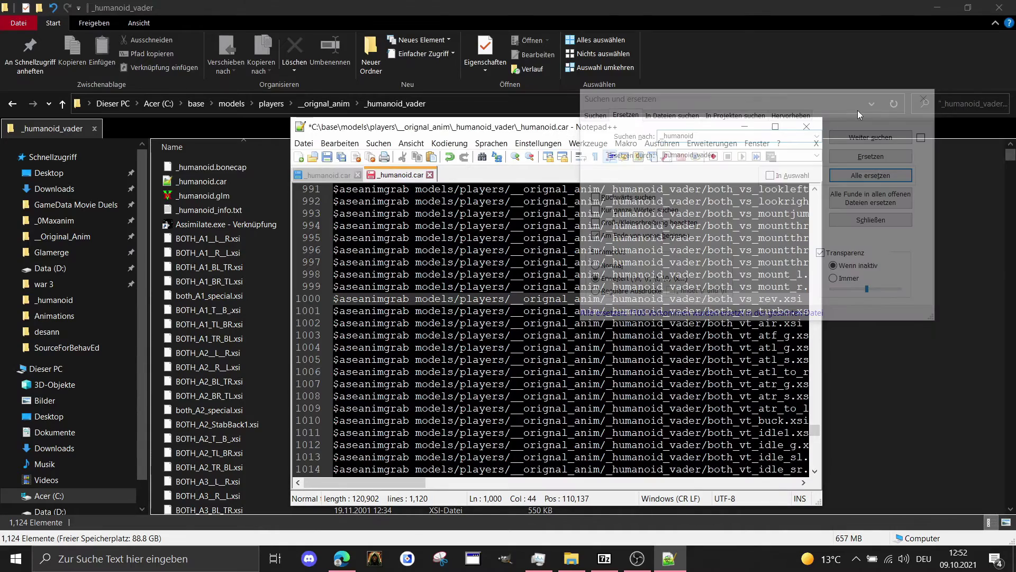
{"action": "left_click", "coordinate": [923, 99]}
Review the replaced animation paths through the end of the file, including the root and -makeskel paths in the $aseanimconvertmdx_noask line
{"action": "left_click", "coordinate": [775, 126]}
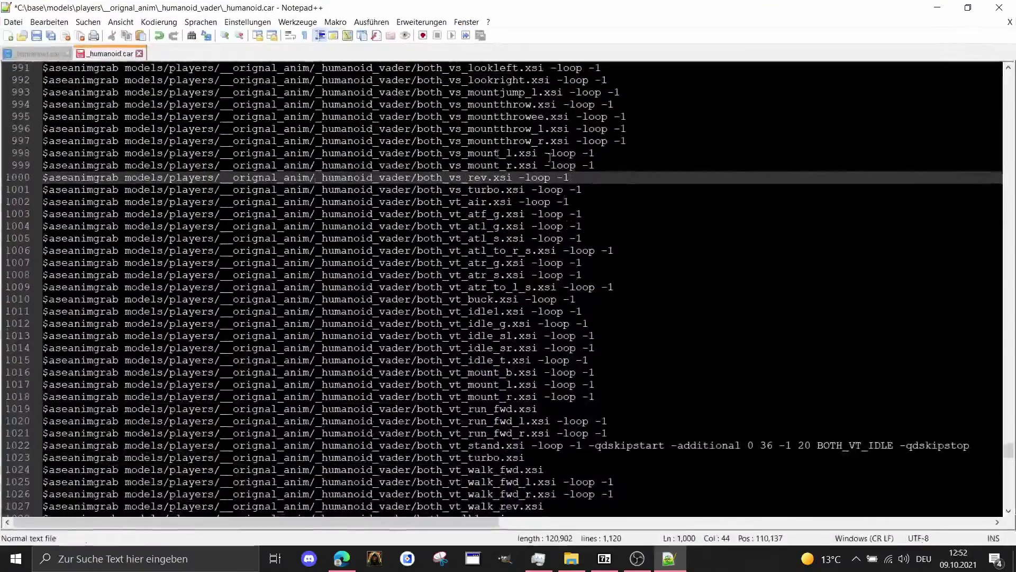
{"action": "scroll", "coordinate": [426, 234], "scroll_direction": "up", "scroll_amount": 7}
{"action": "scroll", "coordinate": [427, 234], "scroll_direction": "down", "scroll_amount": 11}
{"action": "scroll", "coordinate": [426, 233], "scroll_direction": "down", "scroll_amount": 20}
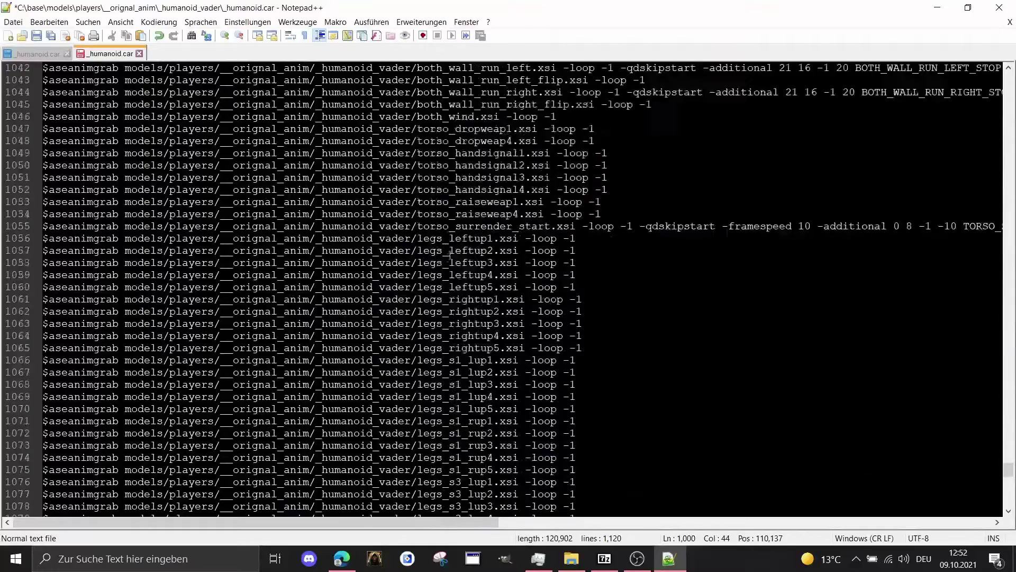
{"action": "scroll", "coordinate": [515, 275], "scroll_direction": "down", "scroll_amount": 1}
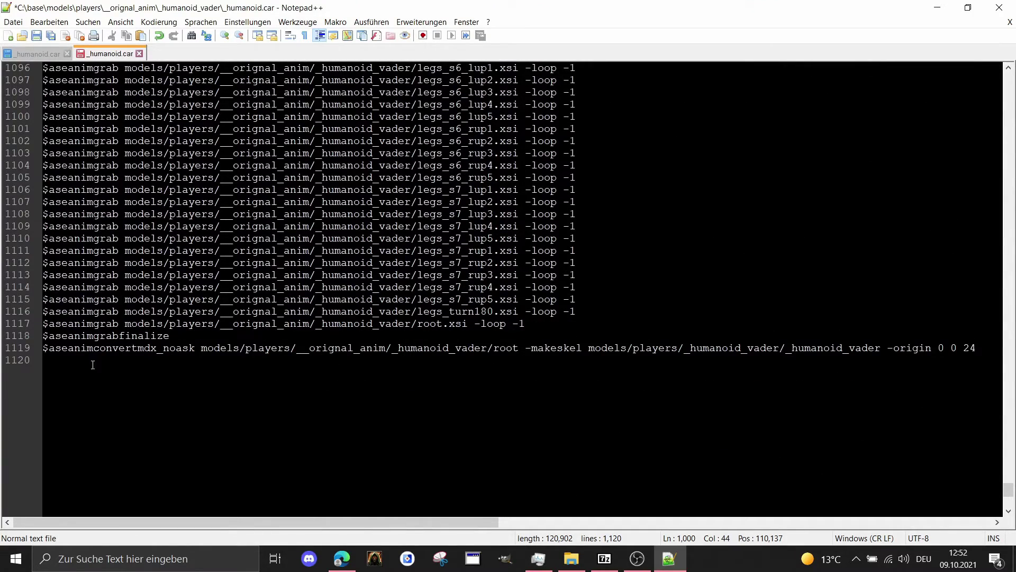
{"action": "left_click_drag", "start_coordinate": [112, 351], "coordinate": [857, 352]}
{"action": "left_click", "coordinate": [799, 383]}
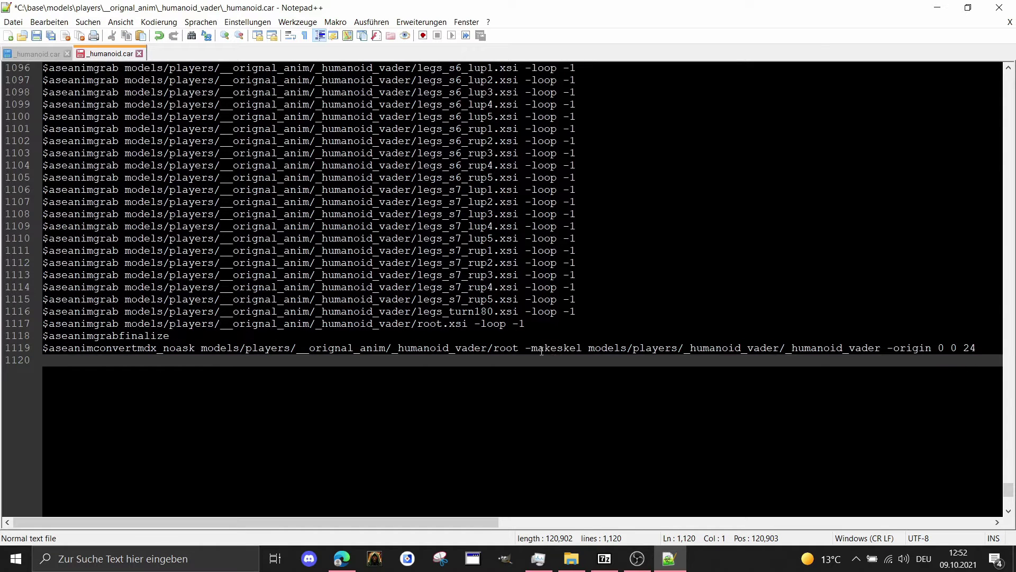
{"action": "left_click_drag", "start_coordinate": [532, 350], "coordinate": [860, 341]}
{"action": "left_click", "coordinate": [806, 349]}
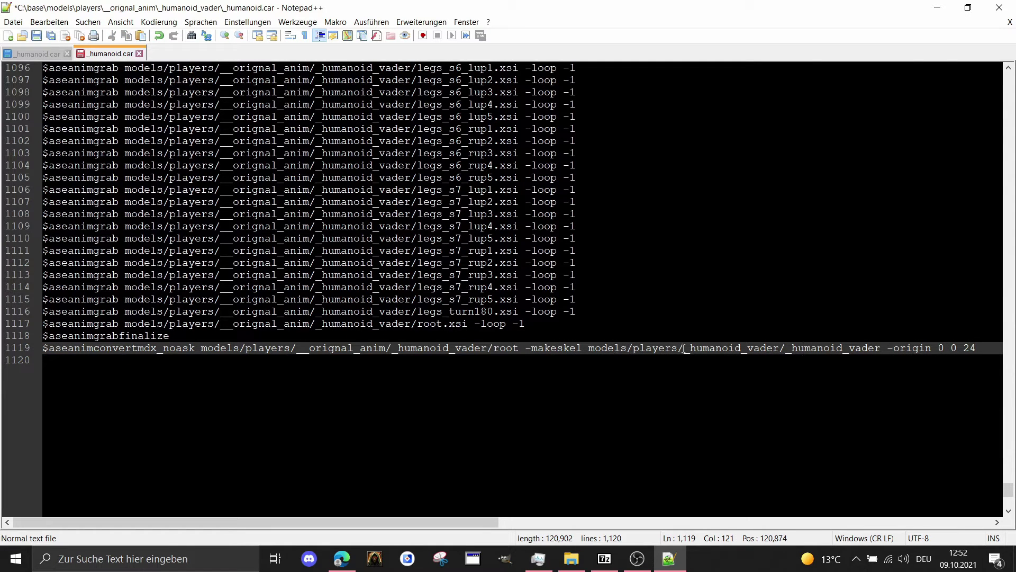
{"action": "left_click_drag", "start_coordinate": [785, 349], "coordinate": [590, 353]}
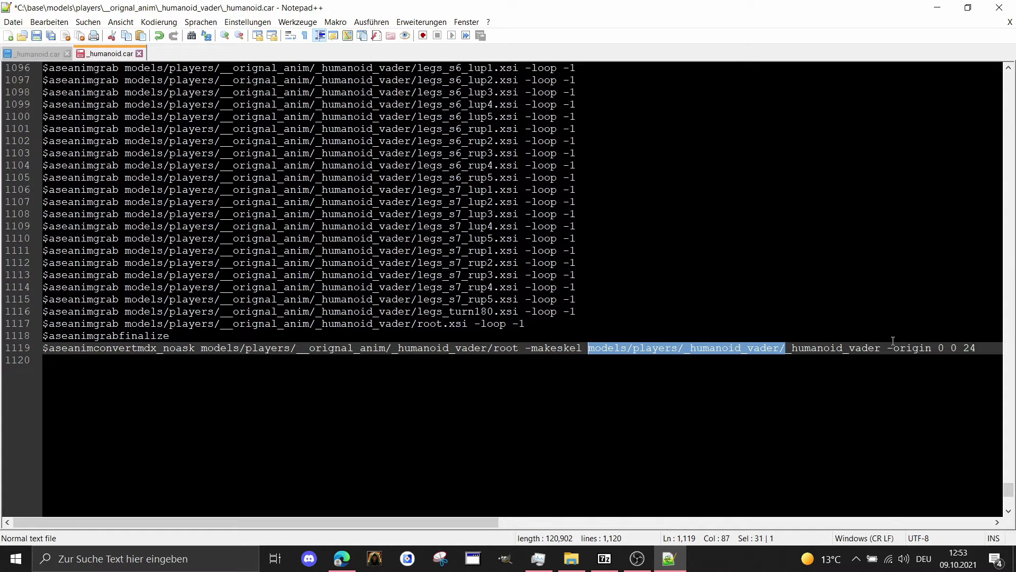
Remove _vader from the final output name so that the -makeskel path reads models/players/_humanoid_vader/_humanoid
{"action": "left_click", "coordinate": [832, 349]}
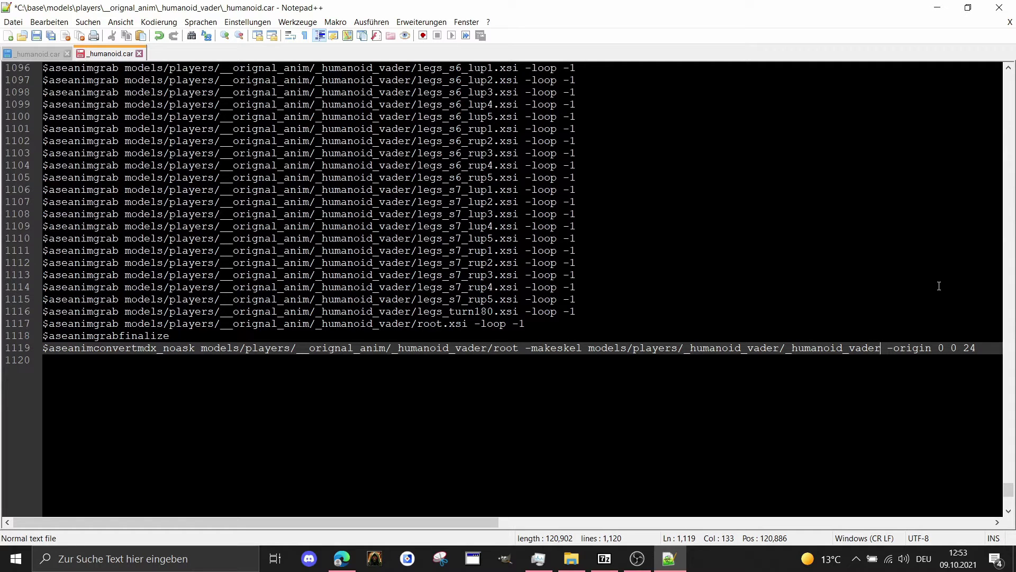
{"action": "key", "text": "BackSpace"}
{"action": "key", "text": "BackSpace"}
{"action": "key", "text": "BackSpace"}
{"action": "key", "text": "BackSpace"}
{"action": "key", "text": "BackSpace"}
{"action": "key", "text": "BackSpace"}
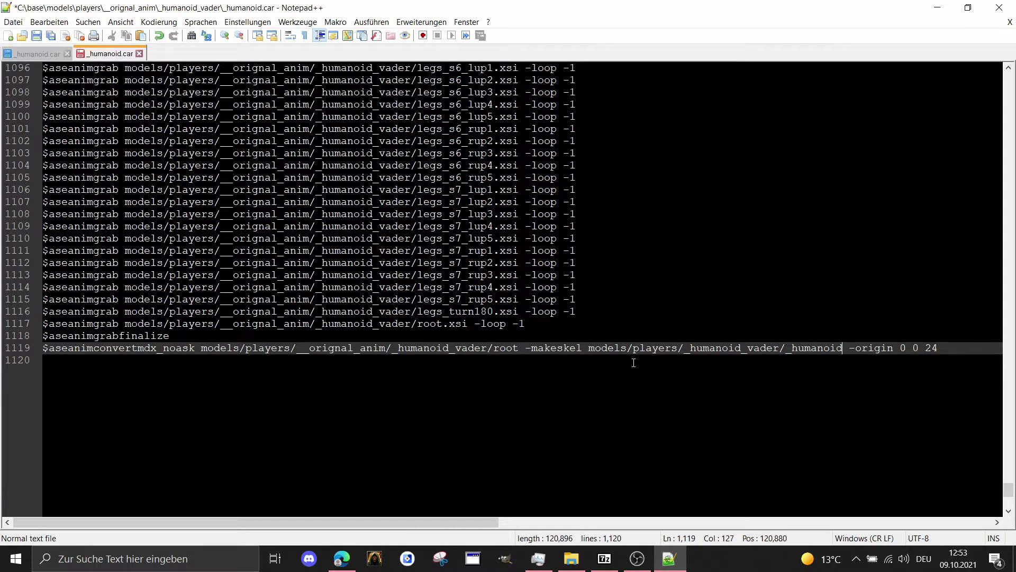
Save and close the edited _humanoid.car, and load it from the _humanoid_vader folder into Assimilate
{"action": "left_click", "coordinate": [37, 37]}
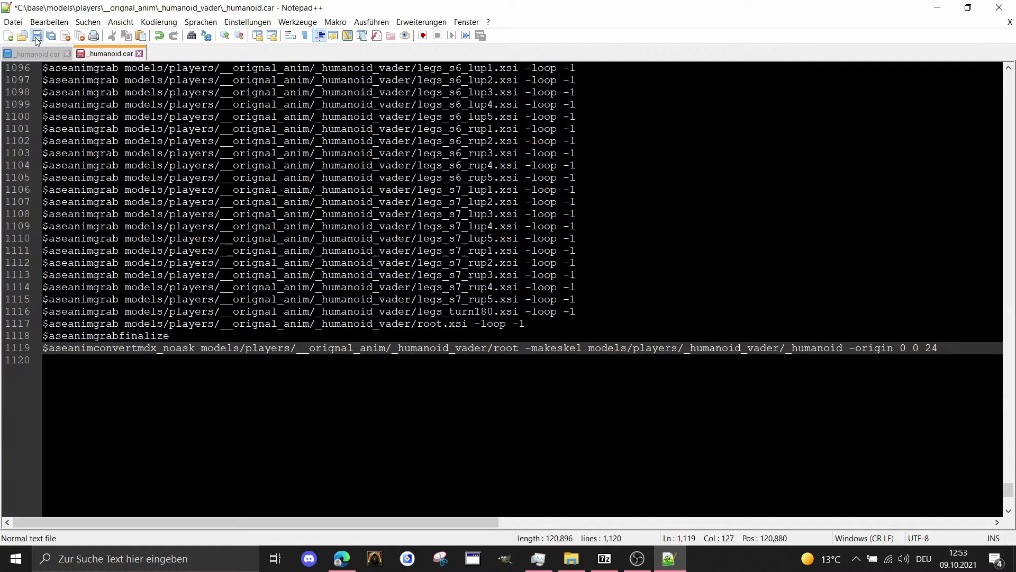
{"action": "left_click", "coordinate": [998, 11]}
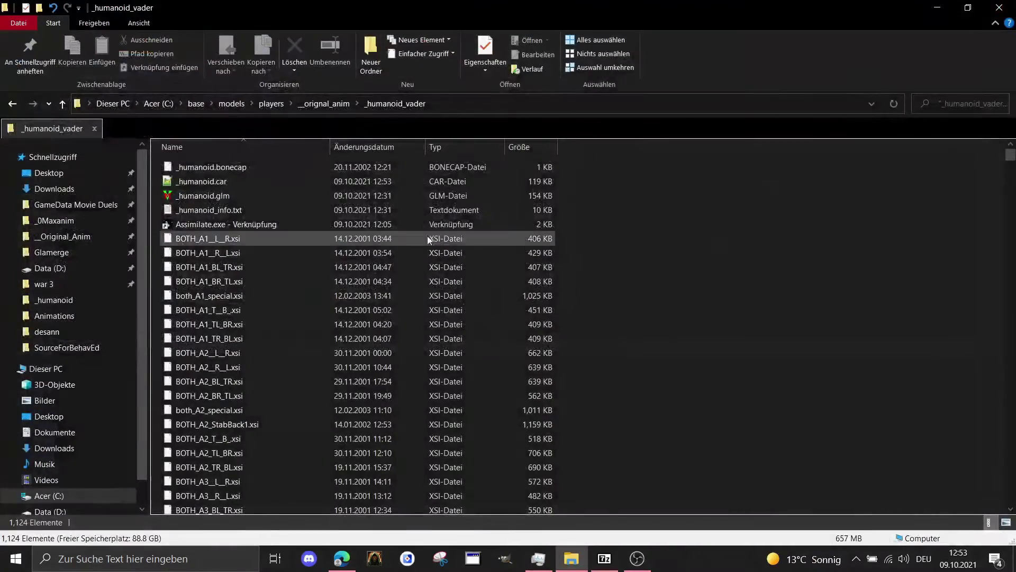
{"action": "left_click_drag", "start_coordinate": [201, 181], "coordinate": [216, 226]}
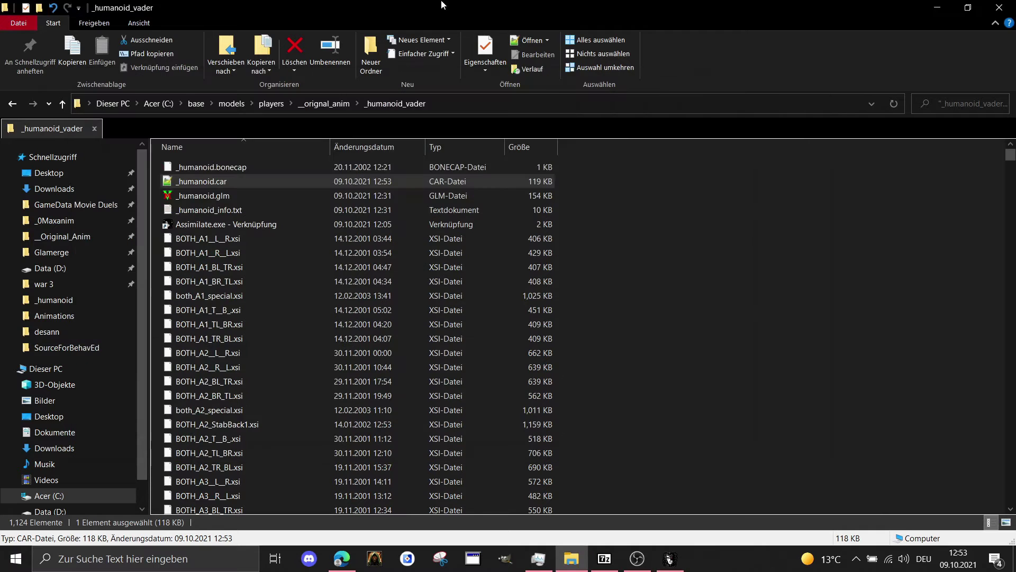
Create a new folder named _humanoid_vader in the players folder
{"action": "left_click", "coordinate": [272, 104]}
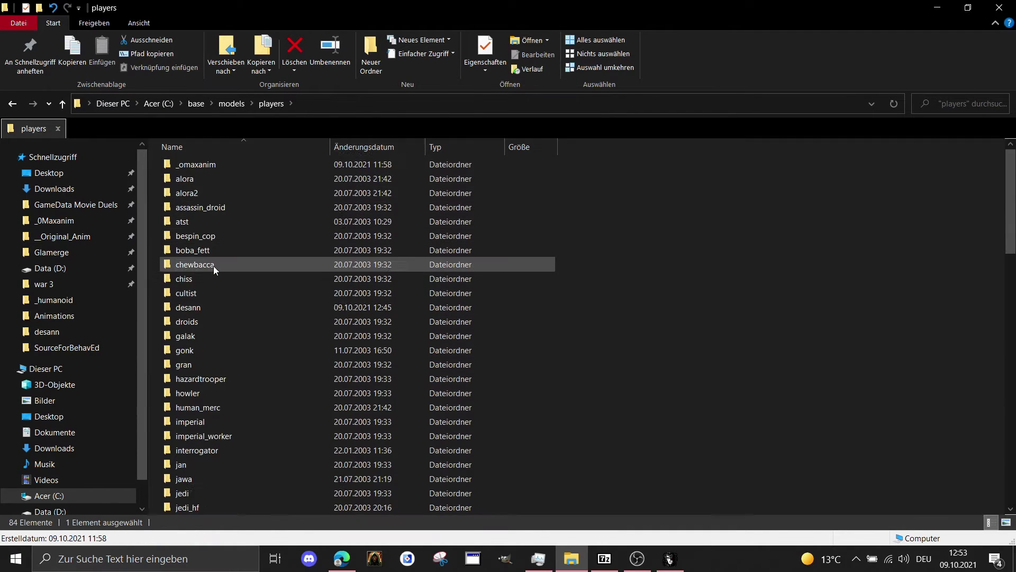
{"action": "left_click", "coordinate": [616, 275]}
{"action": "right_click", "coordinate": [616, 276]}
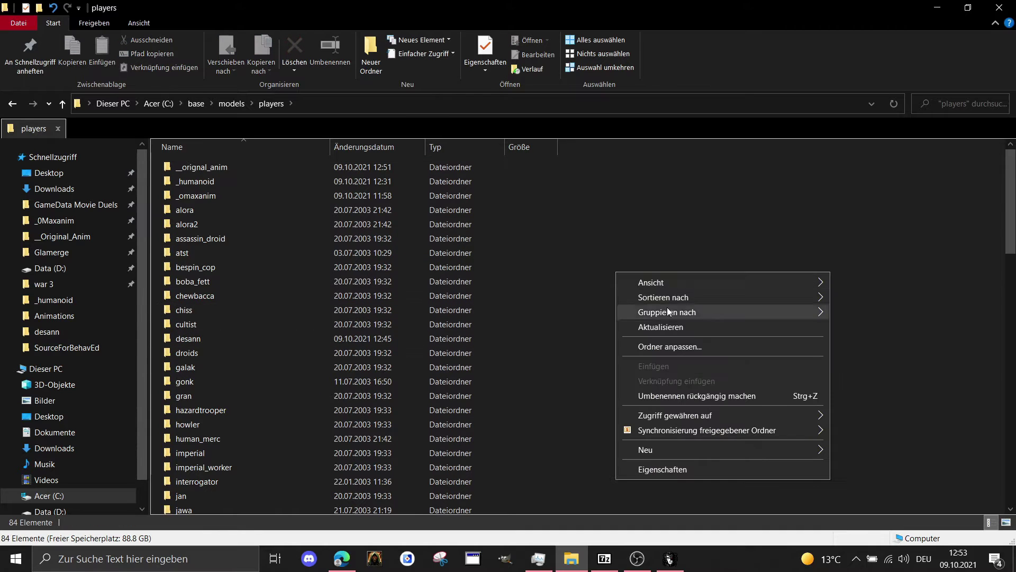
{"action": "mouse_move", "coordinate": [774, 456]}
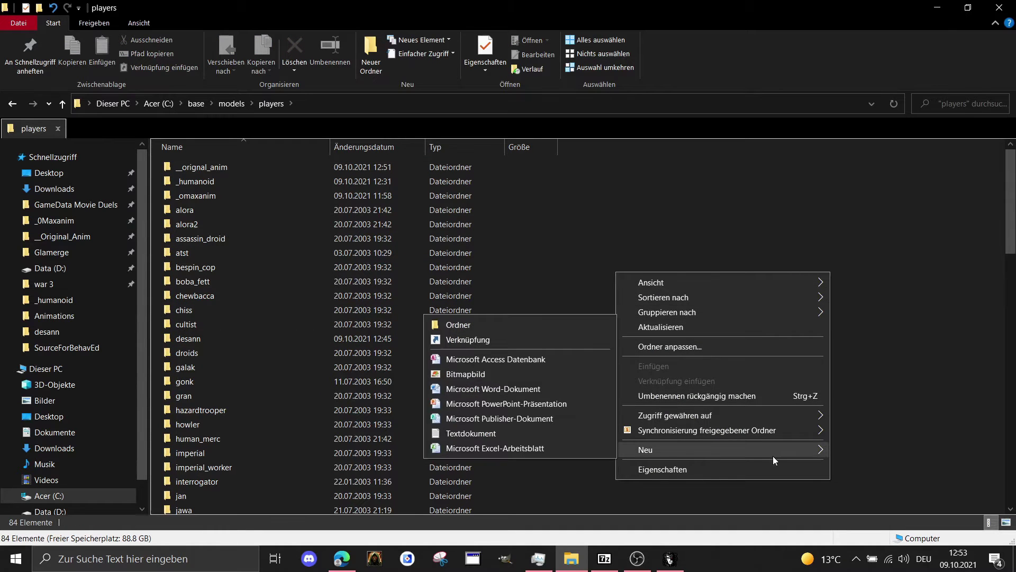
{"action": "left_click", "coordinate": [509, 326]}
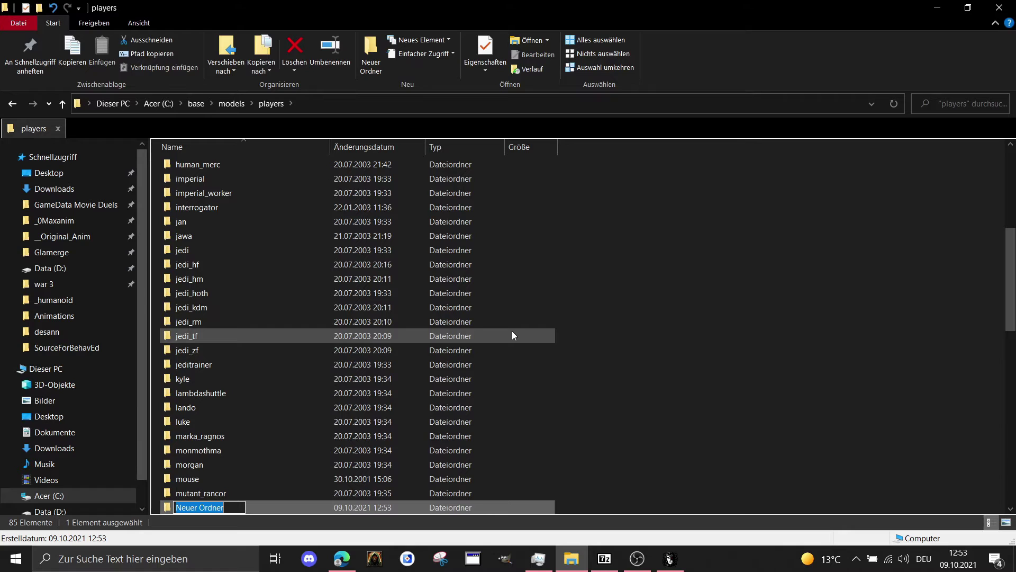
{"action": "type", "text": "_humanoid"}
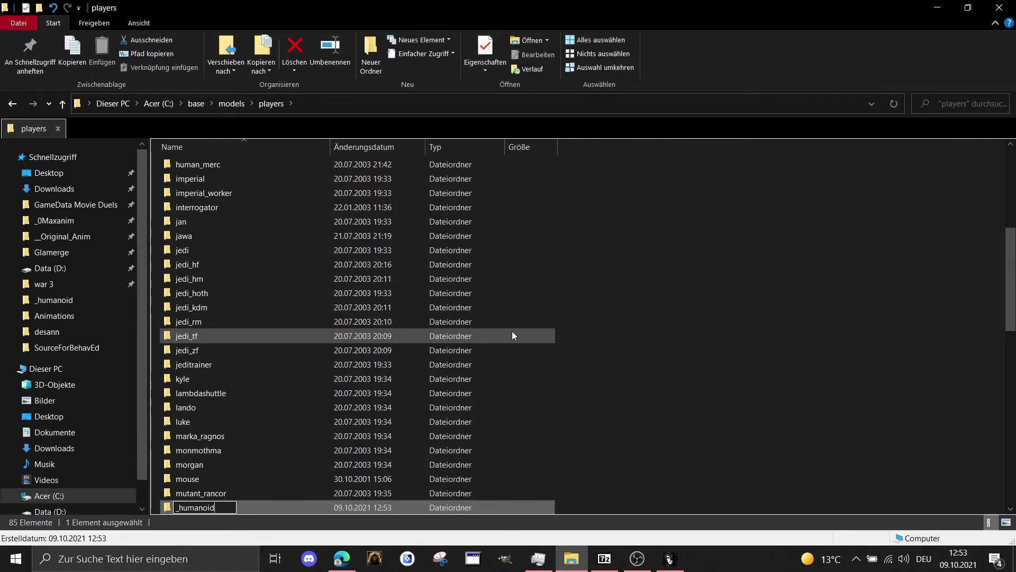
{"action": "type", "text": "_vader"}
{"action": "key", "text": "Return"}
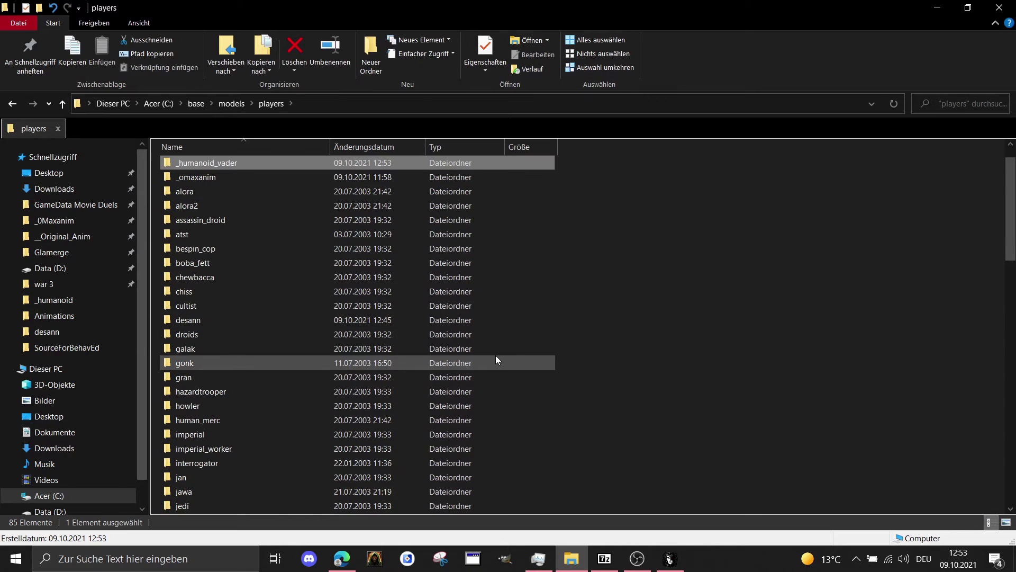
Copy animevents.cfg from the players _humanoid folder into the new _humanoid_vader folder
{"action": "scroll", "coordinate": [476, 380], "scroll_direction": "up", "scroll_amount": 1}
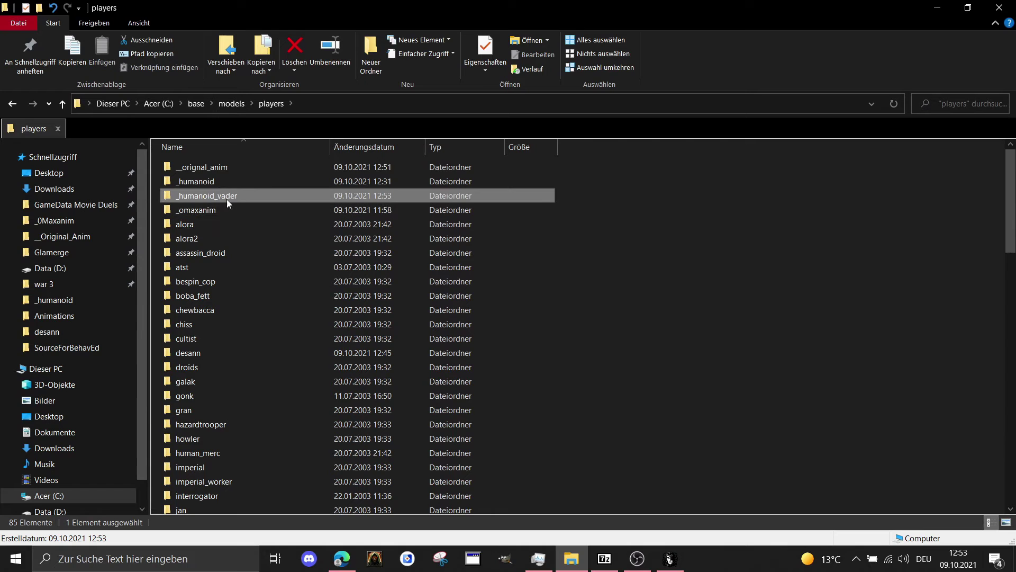
{"action": "double_click", "coordinate": [196, 195]}
{"action": "left_click", "coordinate": [12, 103]}
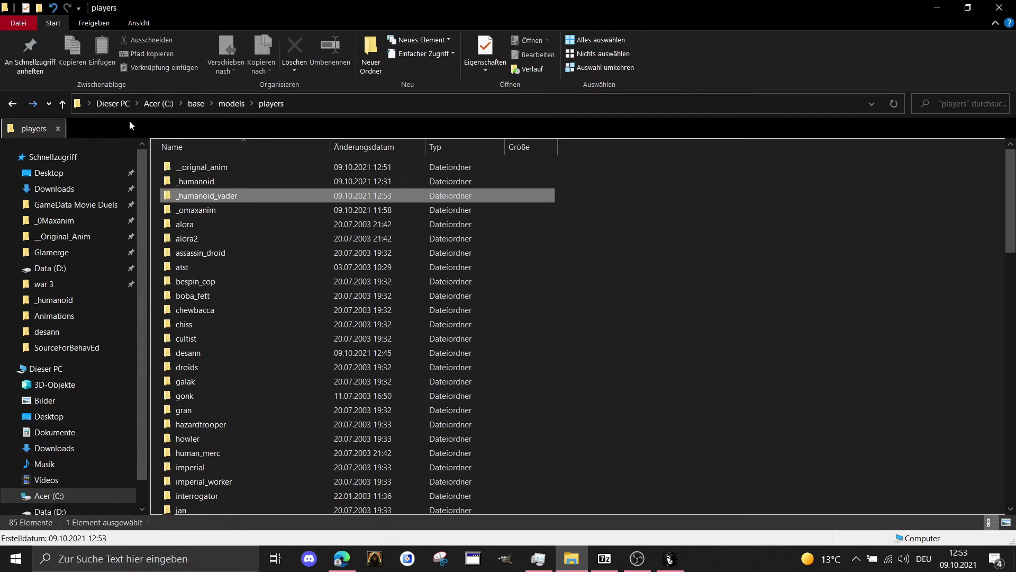
{"action": "double_click", "coordinate": [216, 179]}
{"action": "right_click", "coordinate": [205, 199]}
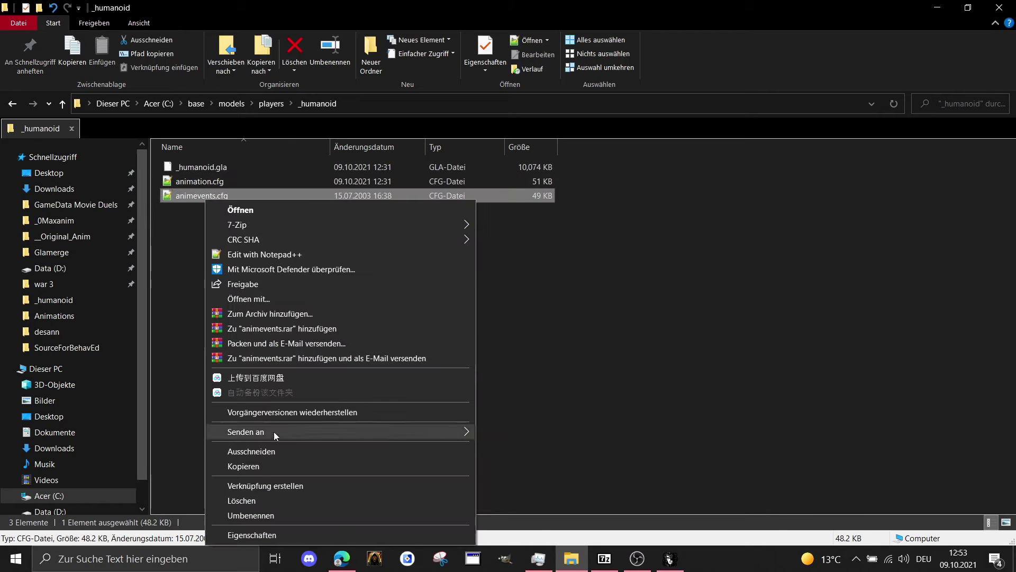
{"action": "left_click", "coordinate": [256, 467]}
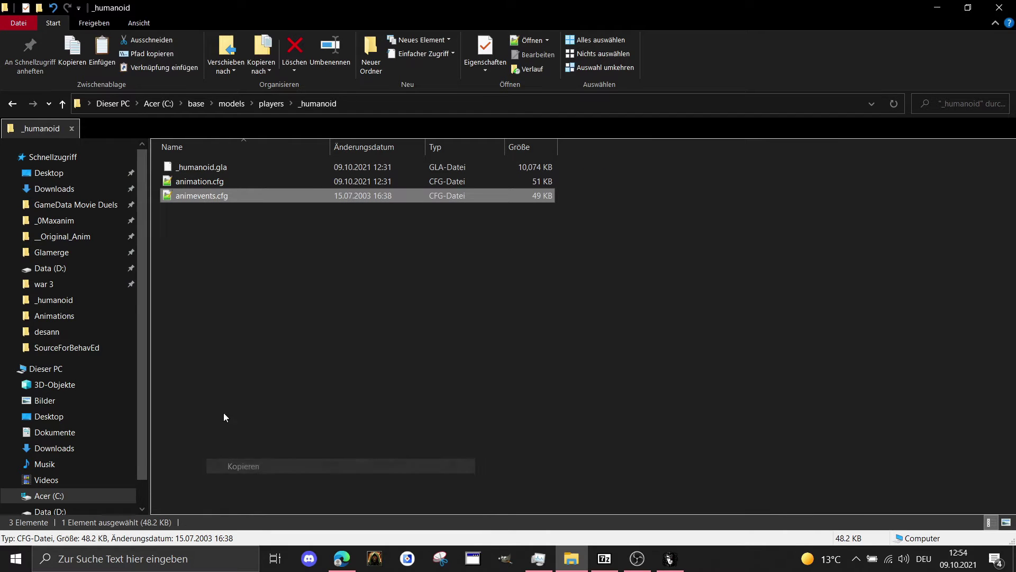
{"action": "left_click", "coordinate": [13, 106]}
{"action": "double_click", "coordinate": [224, 197]}
{"action": "right_click", "coordinate": [231, 218]}
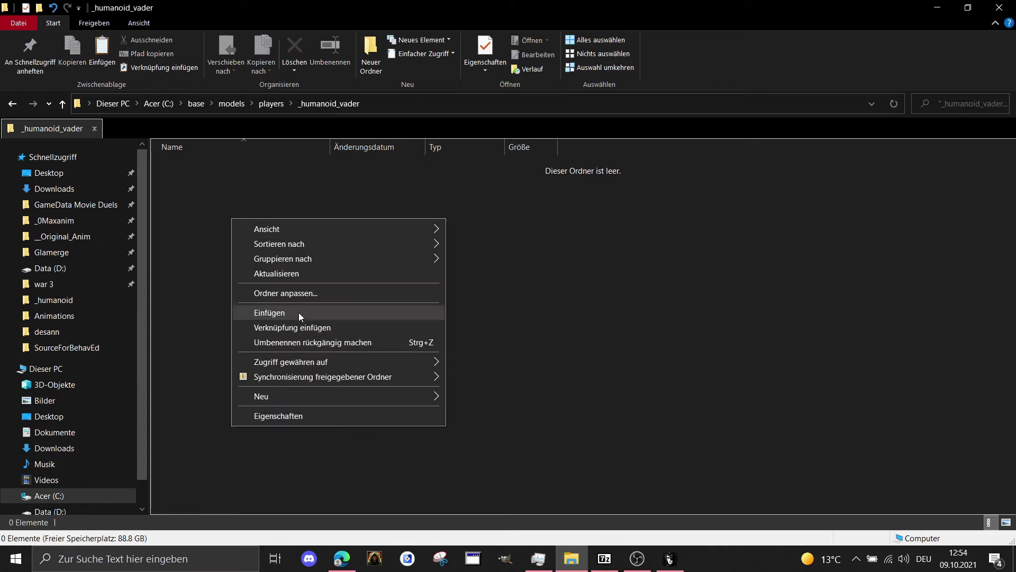
{"action": "left_click", "coordinate": [294, 309]}
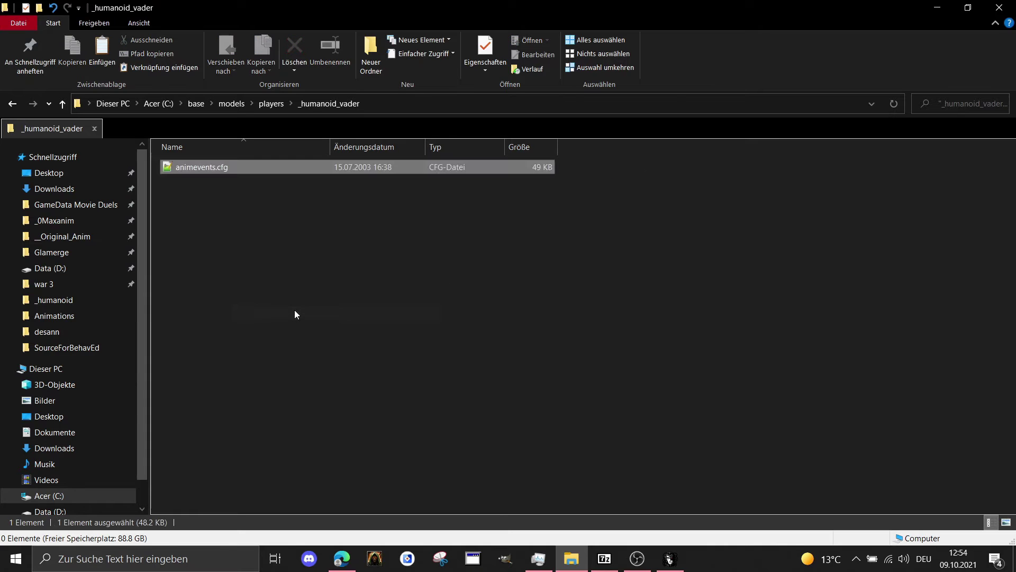
Switch to Assimilate, expand the _humanoid_vader model and look through its list of animation sequences
{"action": "left_click", "coordinate": [670, 561]}
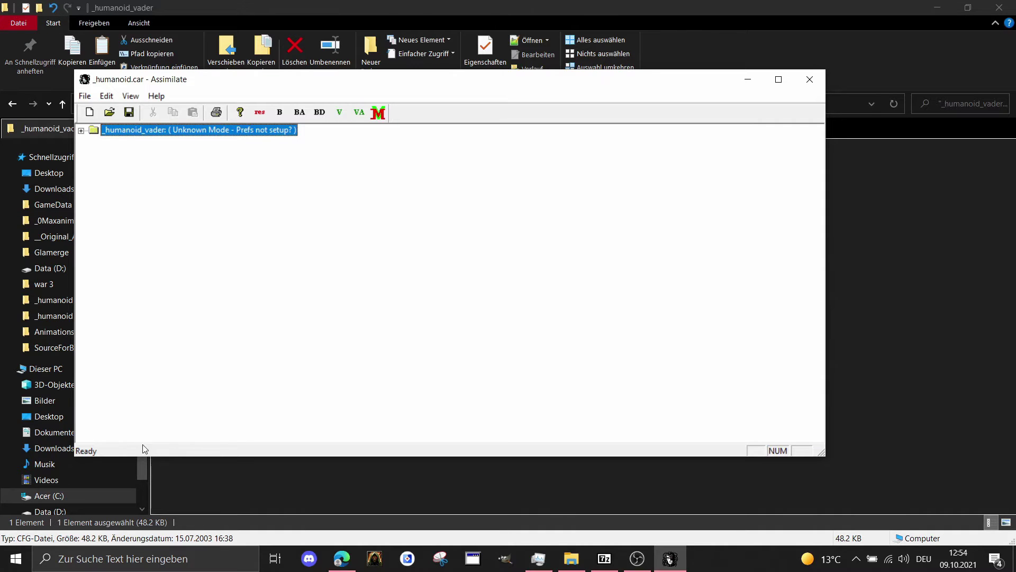
{"action": "left_click", "coordinate": [81, 131]}
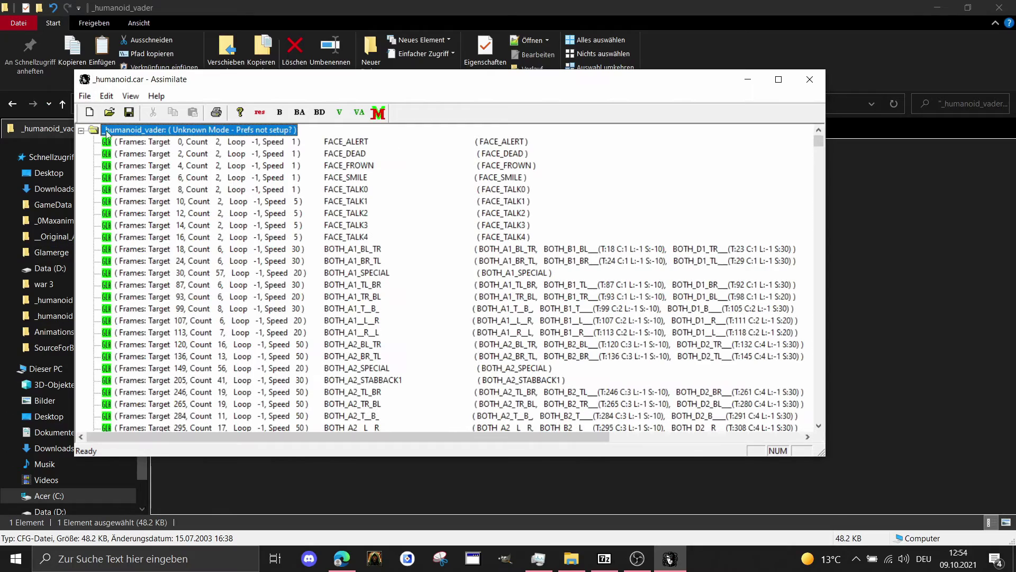
{"action": "left_click_drag", "start_coordinate": [818, 142], "coordinate": [818, 410]}
{"action": "scroll", "coordinate": [609, 331], "scroll_direction": "up", "scroll_amount": 20}
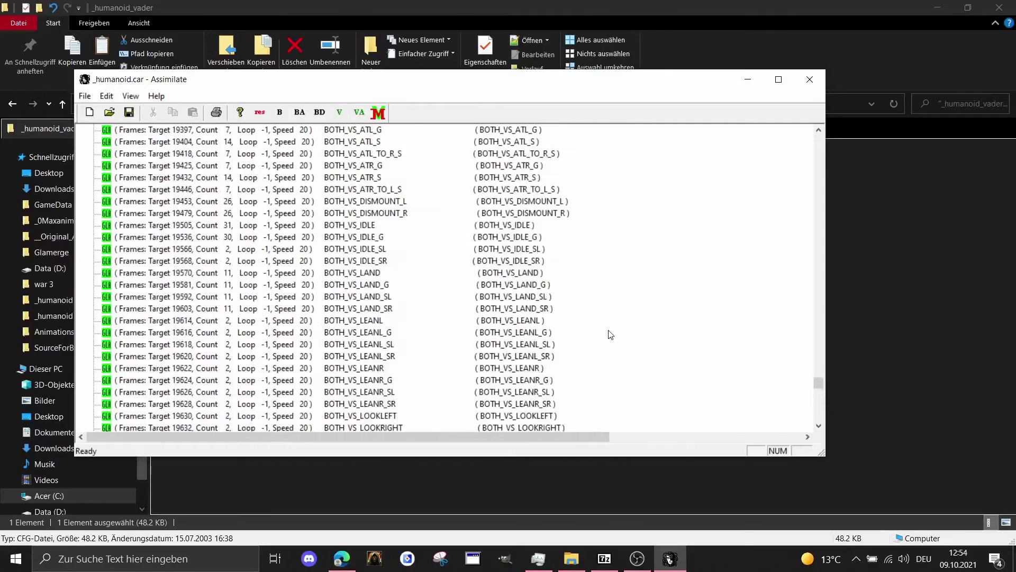
{"action": "scroll", "coordinate": [717, 335], "scroll_direction": "up", "scroll_amount": 20}
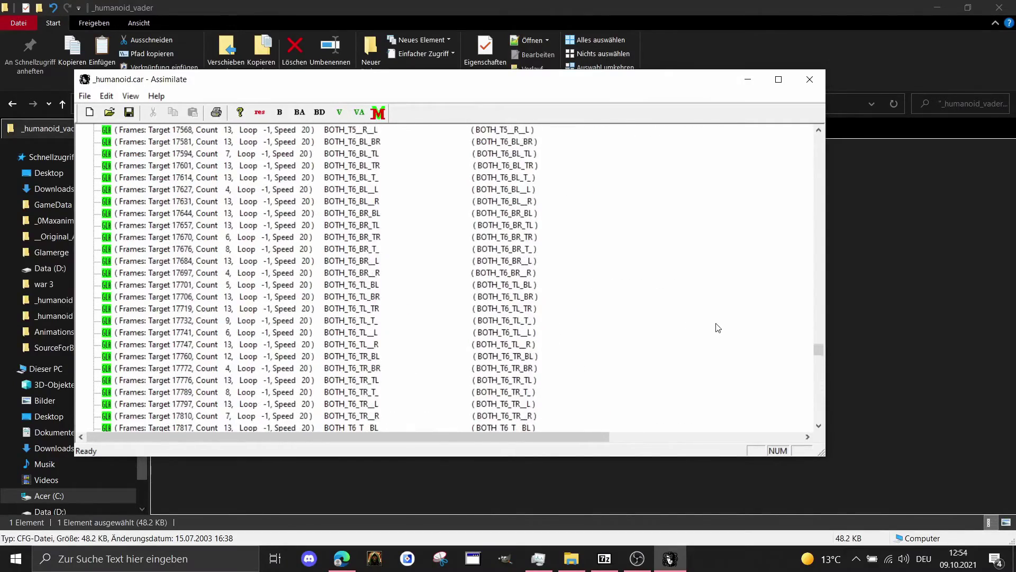
Find the BOTH_RUN1 and BOTH_RUN2 sequences in the _humanoid.car list and delete both
{"action": "scroll", "coordinate": [717, 334], "scroll_direction": "up", "scroll_amount": 20}
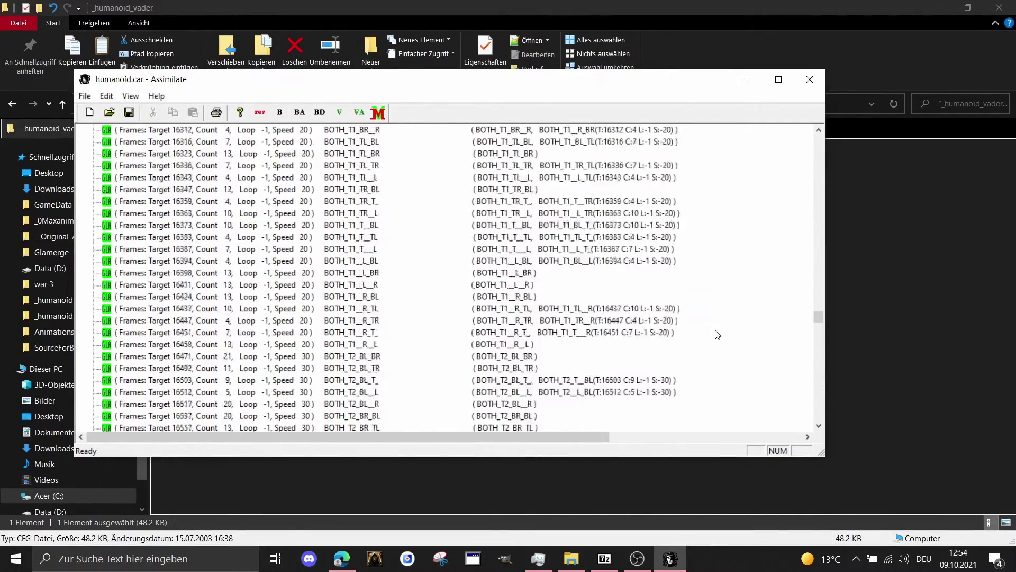
{"action": "scroll", "coordinate": [713, 339], "scroll_direction": "up", "scroll_amount": 20}
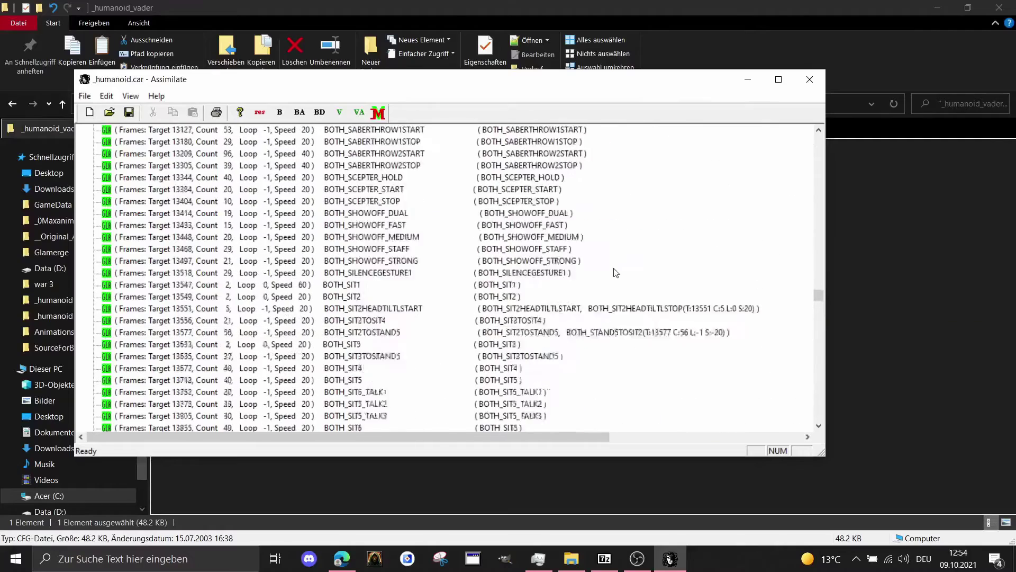
{"action": "scroll", "coordinate": [593, 298], "scroll_direction": "down", "scroll_amount": 20}
{"action": "scroll", "coordinate": [567, 313], "scroll_direction": "up", "scroll_amount": 20}
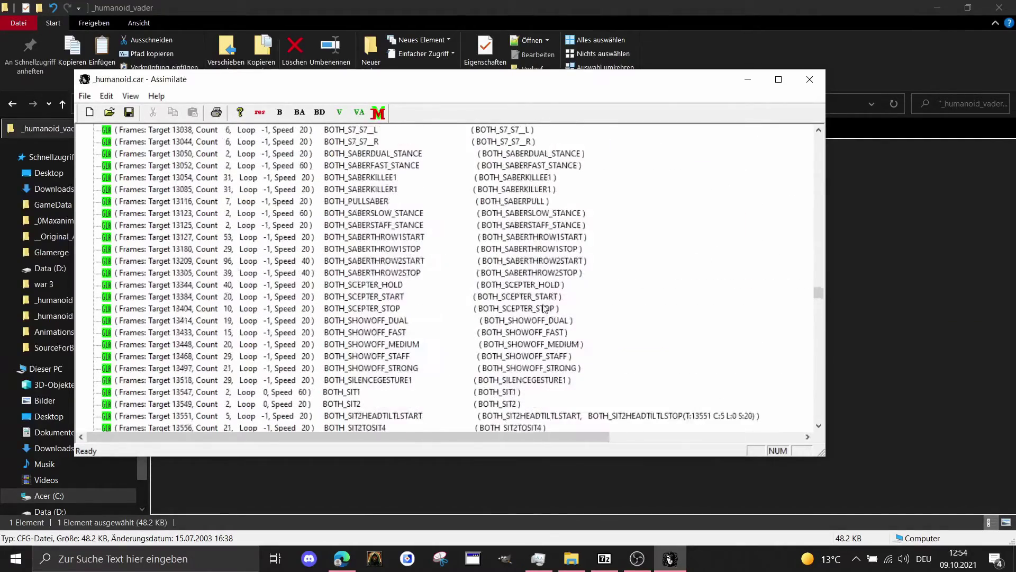
{"action": "scroll", "coordinate": [567, 314], "scroll_direction": "up", "scroll_amount": 20}
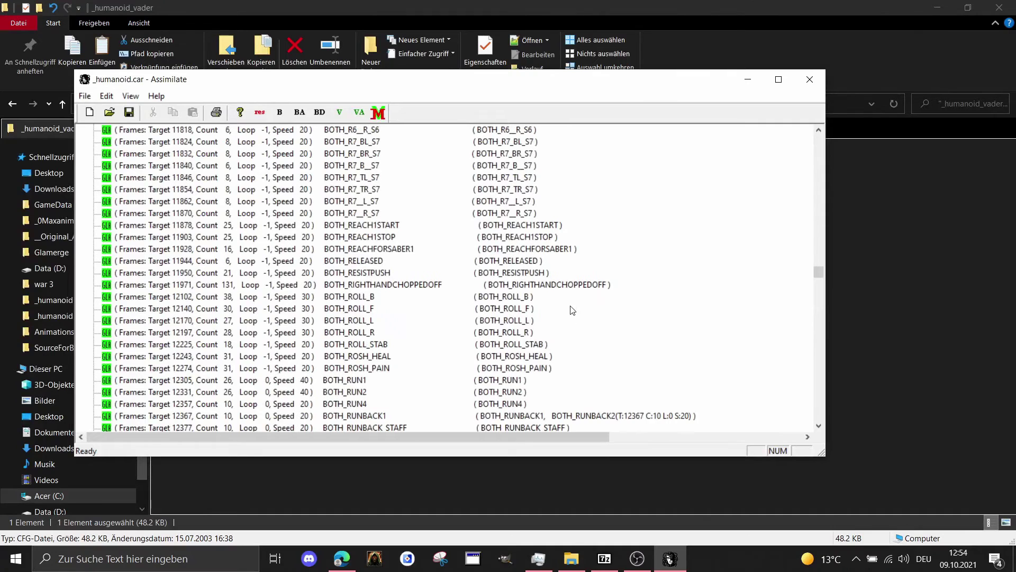
{"action": "scroll", "coordinate": [566, 301], "scroll_direction": "down", "scroll_amount": 9}
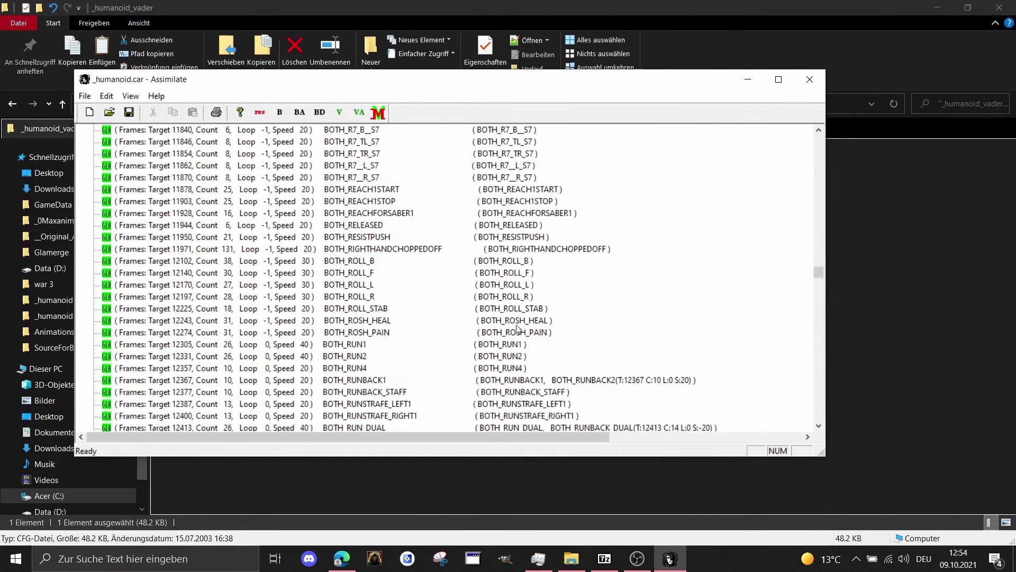
{"action": "left_click", "coordinate": [500, 354]}
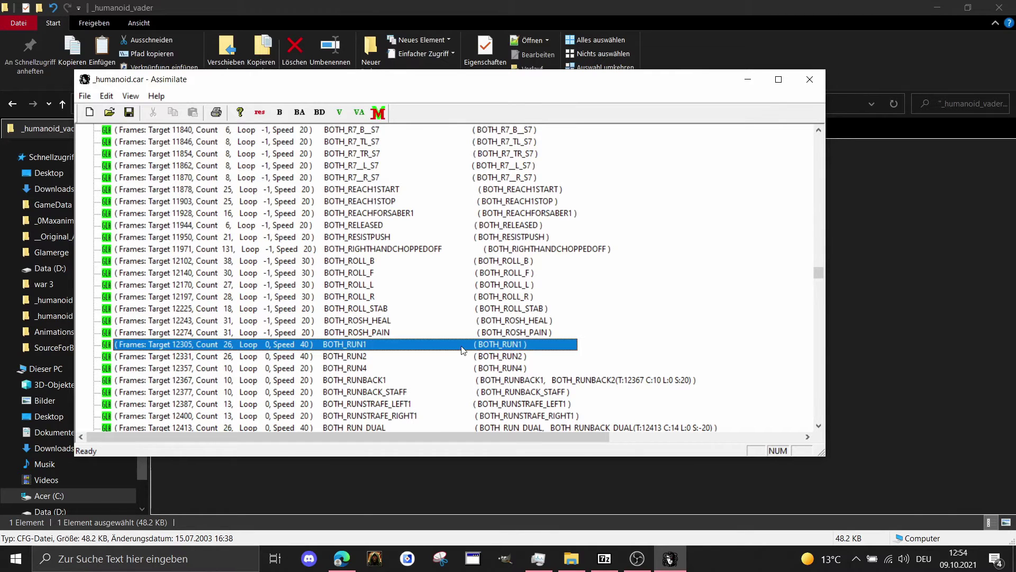
{"action": "left_click", "coordinate": [346, 322]}
{"action": "left_click", "coordinate": [339, 343]}
{"action": "key", "text": "Delete"}
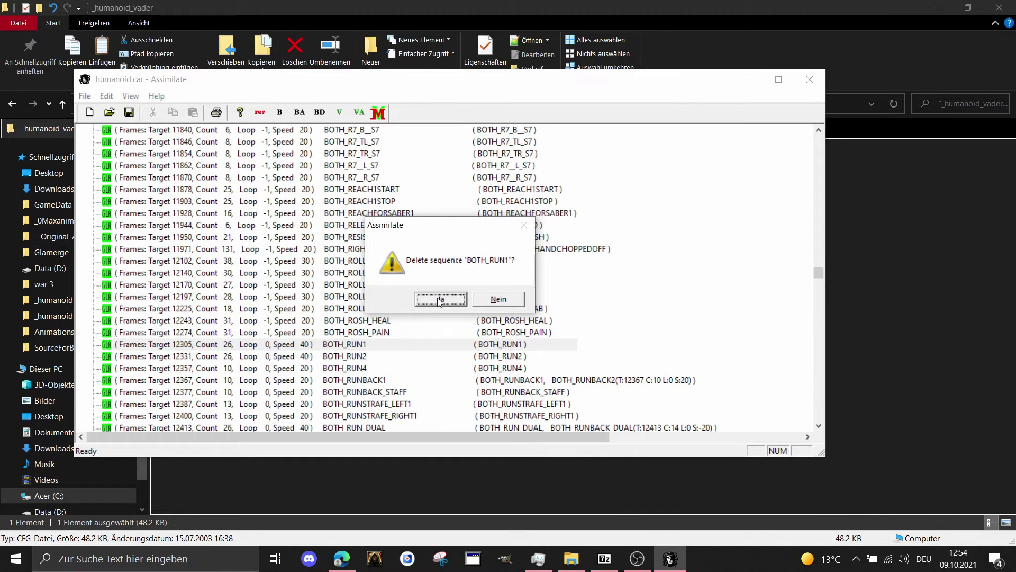
{"action": "left_click", "coordinate": [439, 300]}
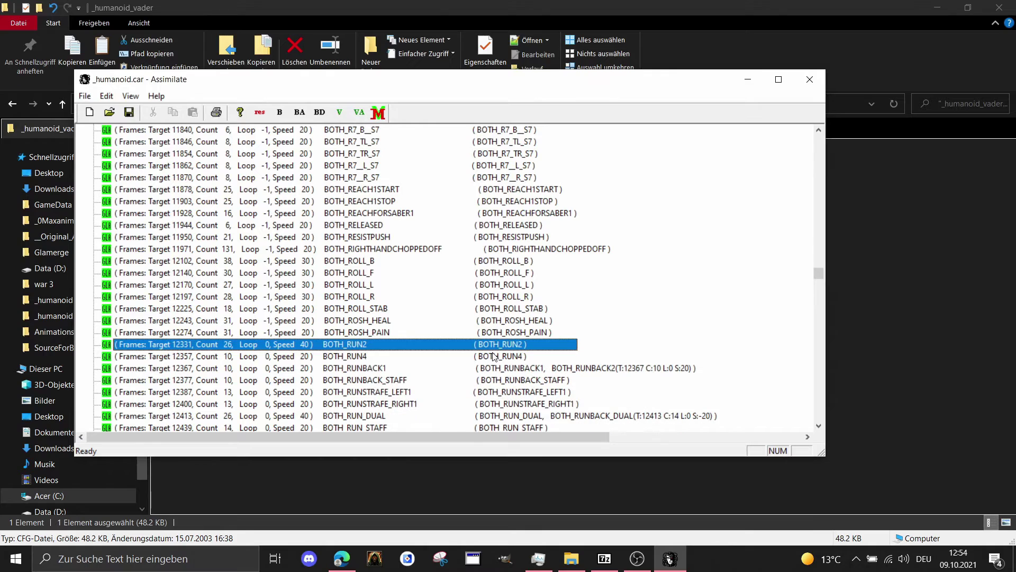
{"action": "left_click", "coordinate": [442, 300]}
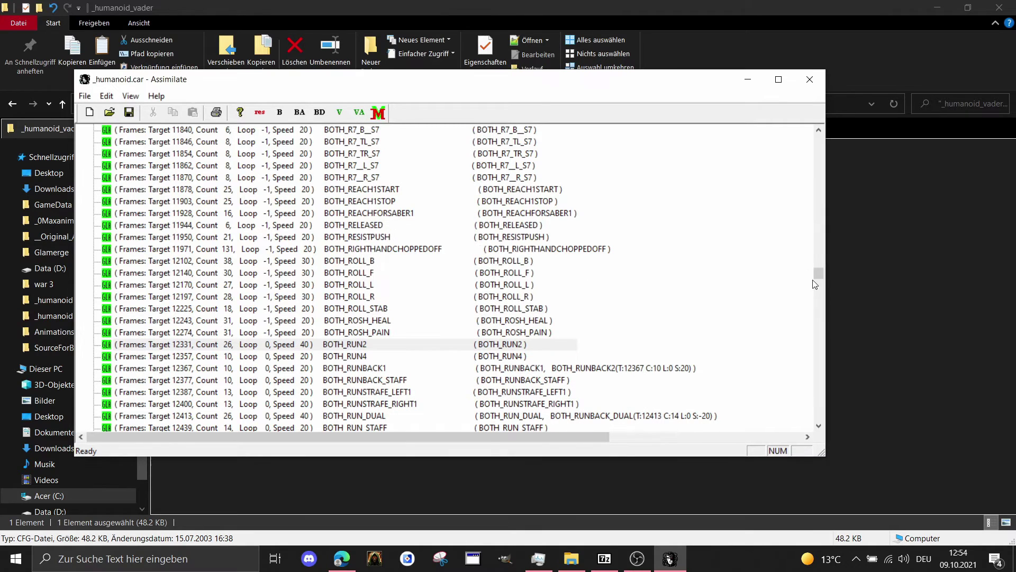
Open the properties of the BOTH_WALK1 sequence and bring up the animation picker for Additional #1
{"action": "left_click_drag", "start_coordinate": [820, 272], "coordinate": [829, 410]}
{"action": "scroll", "coordinate": [584, 301], "scroll_direction": "up", "scroll_amount": 20}
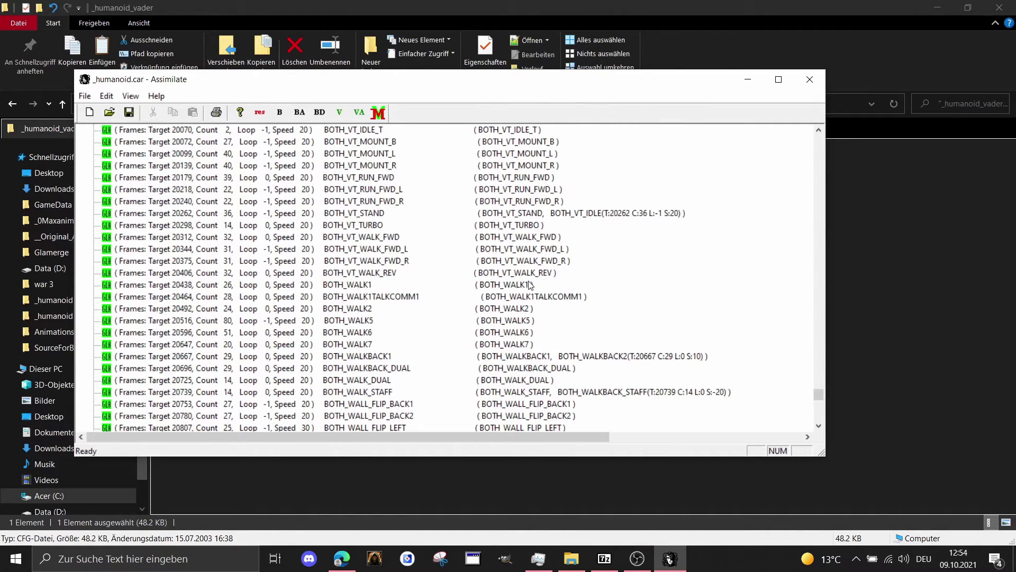
{"action": "left_click", "coordinate": [531, 286]}
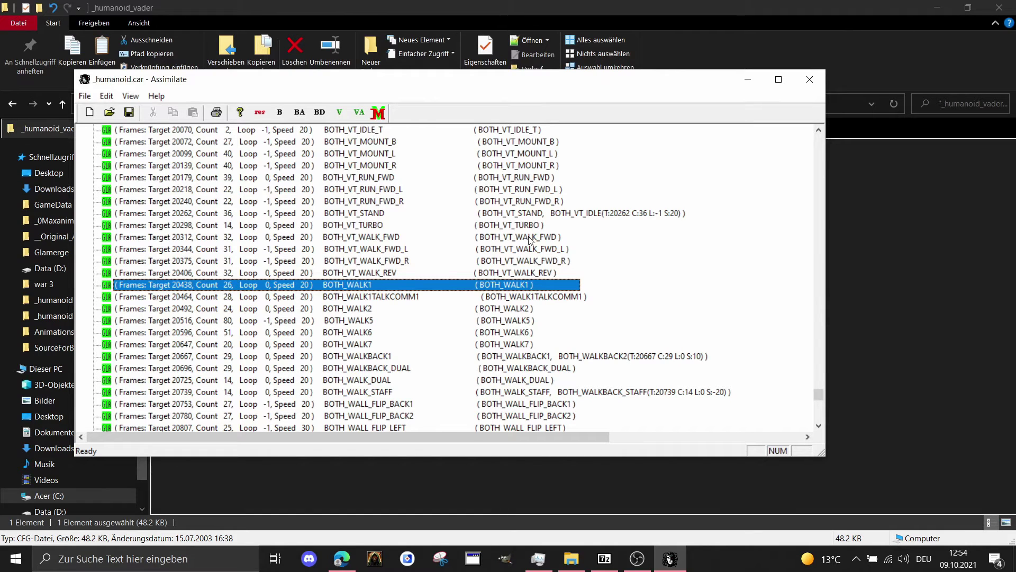
{"action": "double_click", "coordinate": [538, 287]}
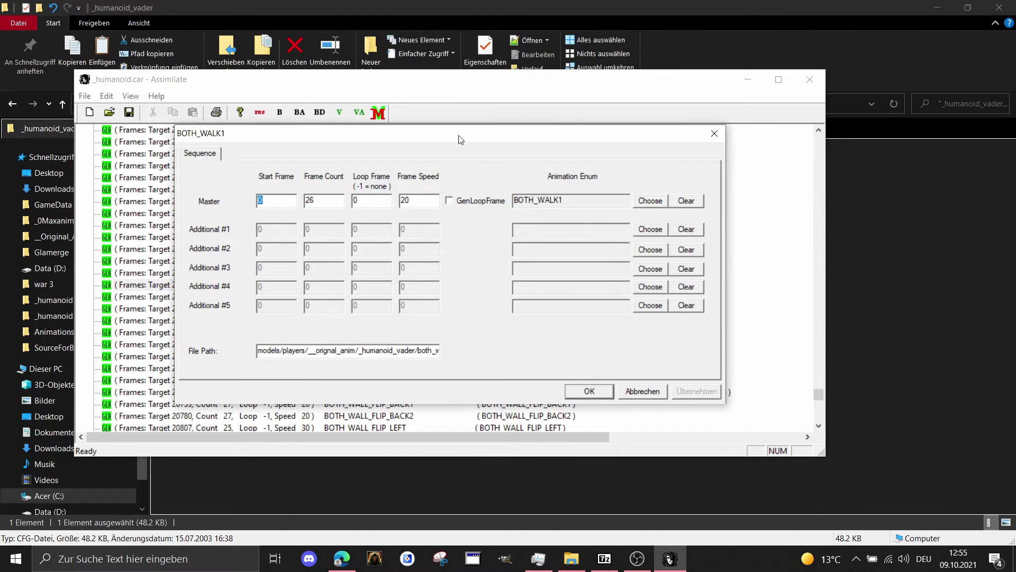
{"action": "left_click", "coordinate": [645, 229]}
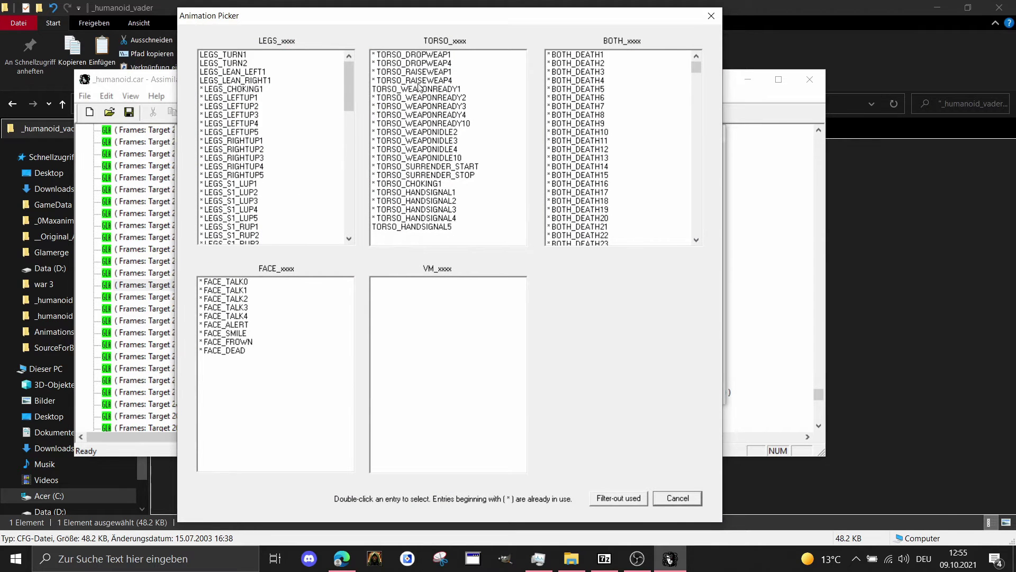
Switch to File Explorer and open anims.h from base\Tools\SourceForBehavEd in Notepad++
{"action": "left_click", "coordinate": [182, 5]}
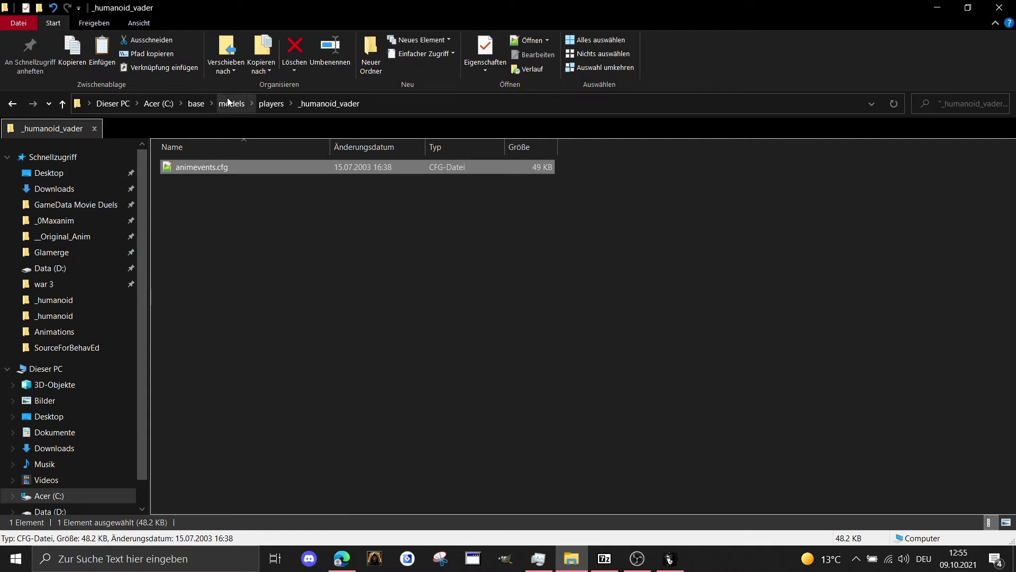
{"action": "left_click", "coordinate": [204, 105]}
{"action": "double_click", "coordinate": [198, 186]}
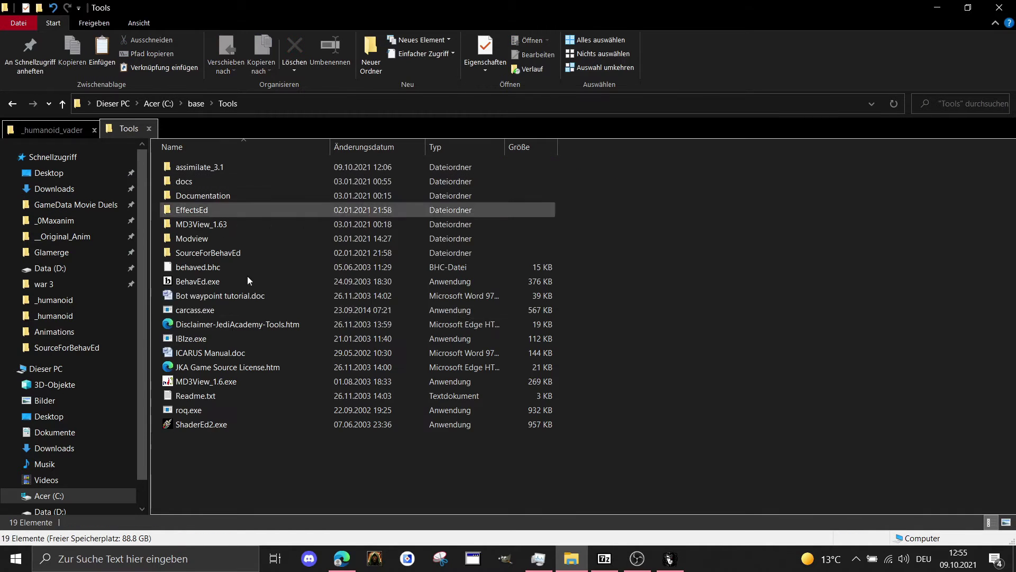
{"action": "double_click", "coordinate": [221, 254]}
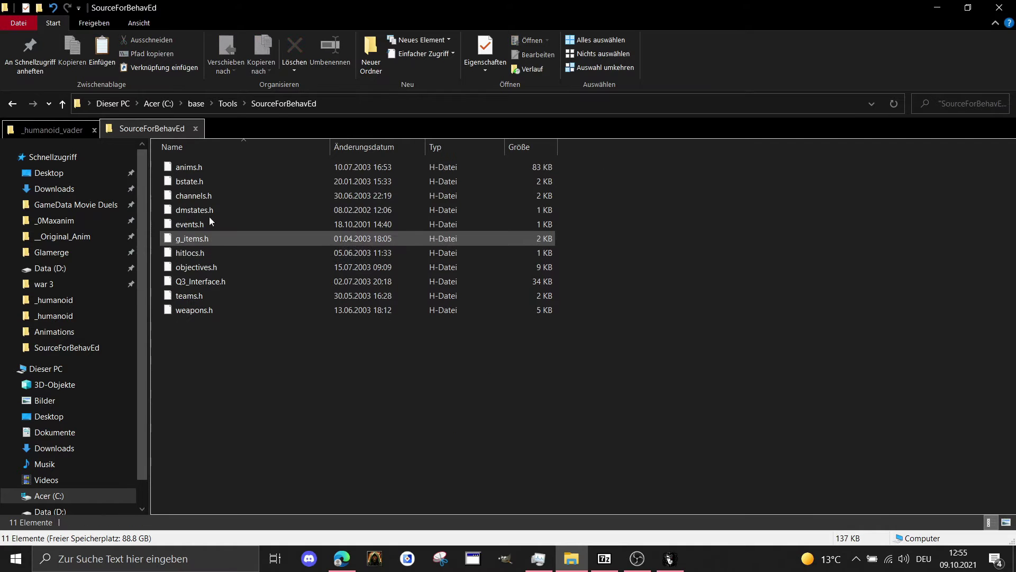
{"action": "right_click", "coordinate": [210, 167]}
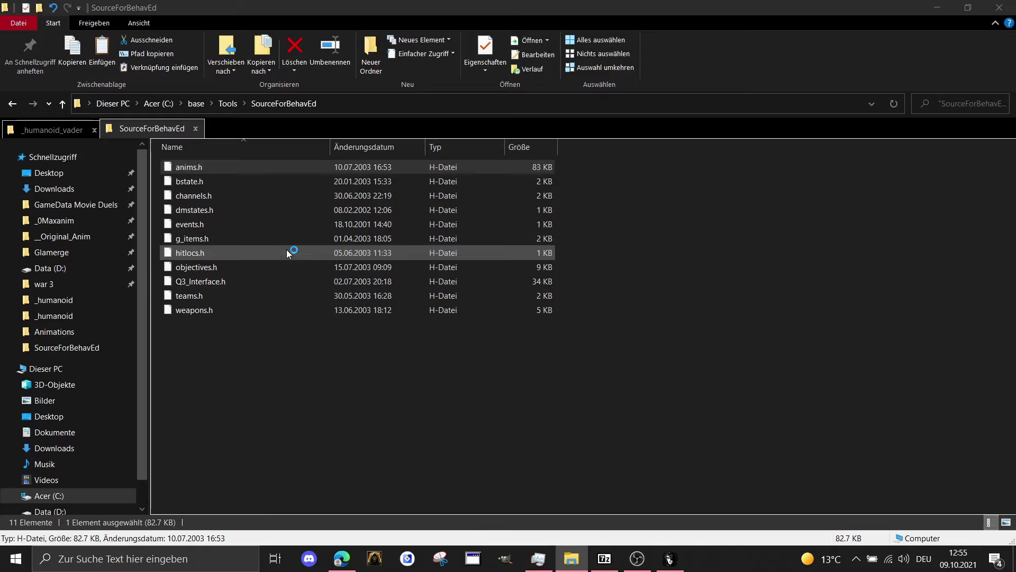
Look through the animation enum names defined in anims.h, including the FACE and BOTH entries
{"action": "scroll", "coordinate": [384, 200], "scroll_direction": "down", "scroll_amount": 20}
{"action": "scroll", "coordinate": [384, 201], "scroll_direction": "down", "scroll_amount": 20}
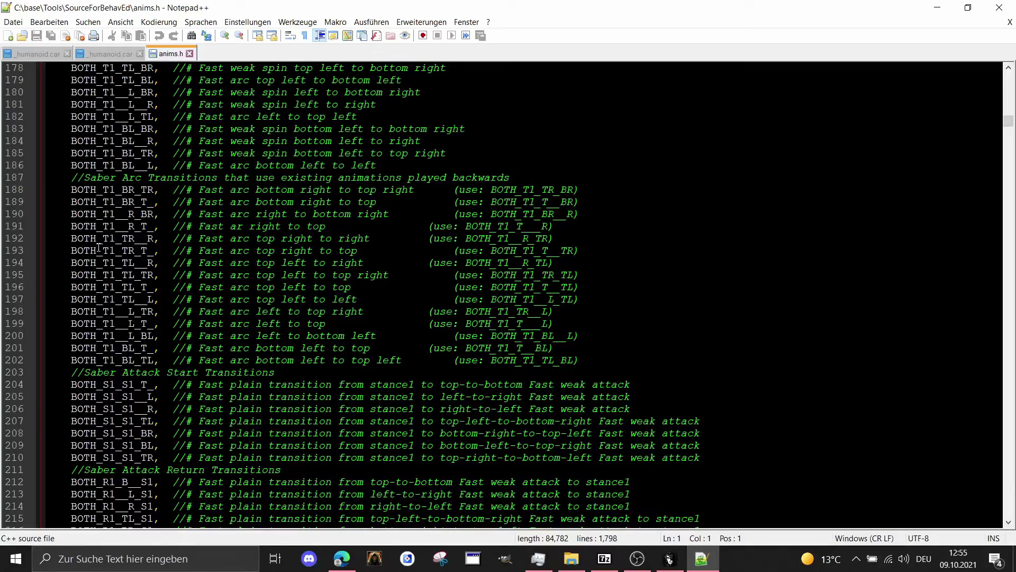
{"action": "scroll", "coordinate": [99, 247], "scroll_direction": "down", "scroll_amount": 8}
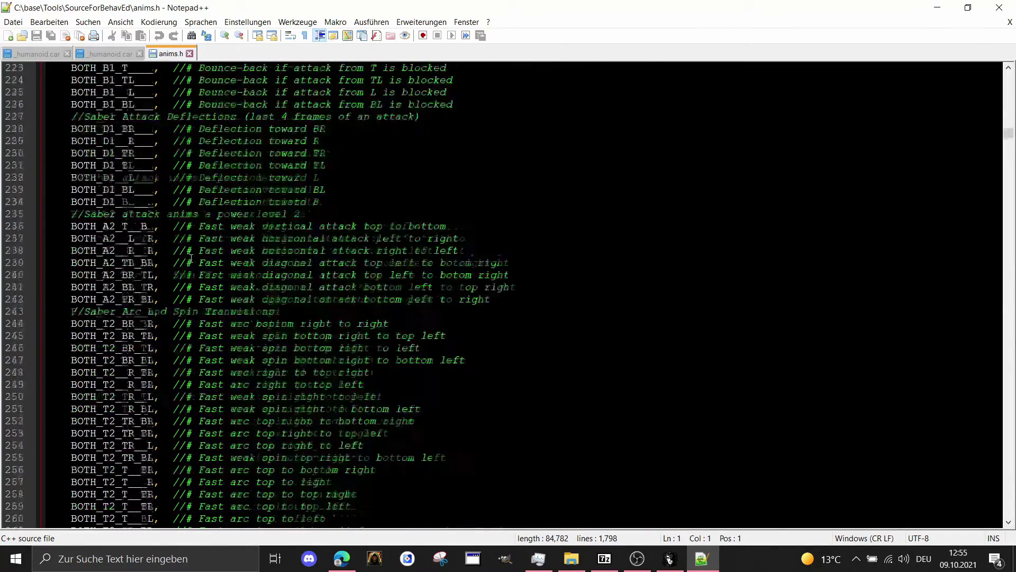
{"action": "scroll", "coordinate": [303, 273], "scroll_direction": "up", "scroll_amount": 20}
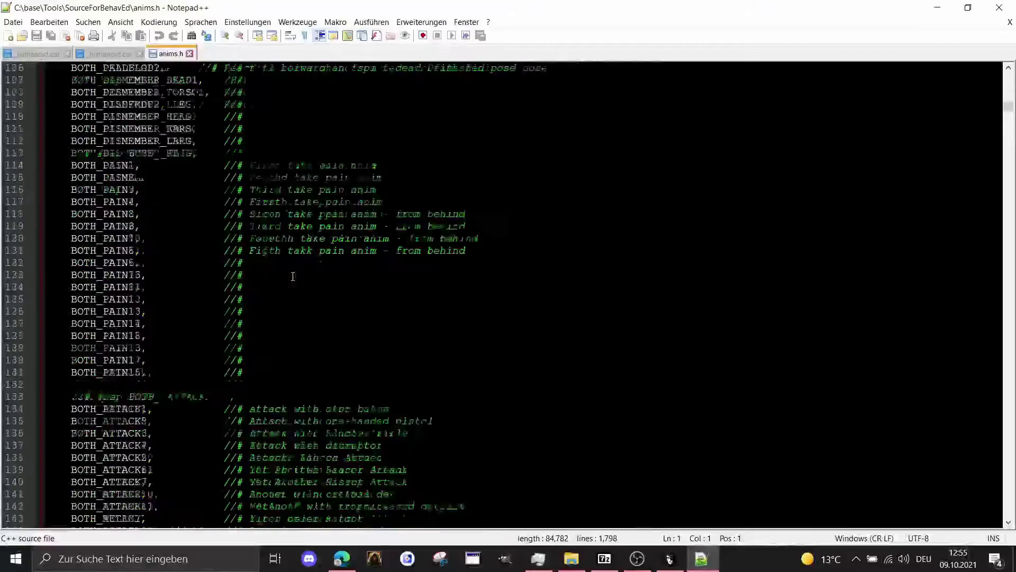
{"action": "scroll", "coordinate": [292, 275], "scroll_direction": "up", "scroll_amount": 20}
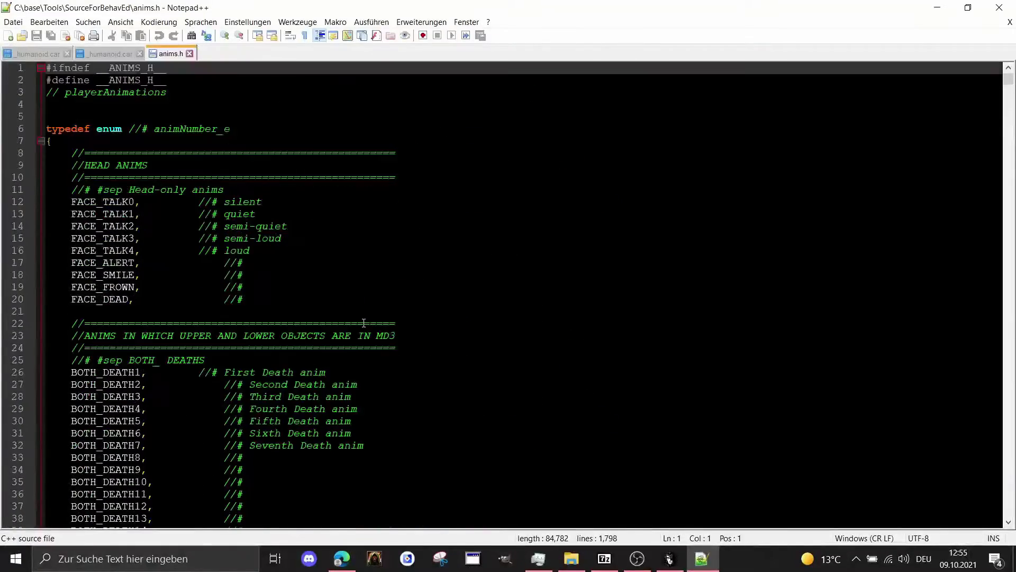
{"action": "scroll", "coordinate": [350, 305], "scroll_direction": "down", "scroll_amount": 2}
{"action": "scroll", "coordinate": [390, 249], "scroll_direction": "up", "scroll_amount": 2}
{"action": "left_click", "coordinate": [88, 215]}
{"action": "scroll", "coordinate": [468, 236], "scroll_direction": "down", "scroll_amount": 2}
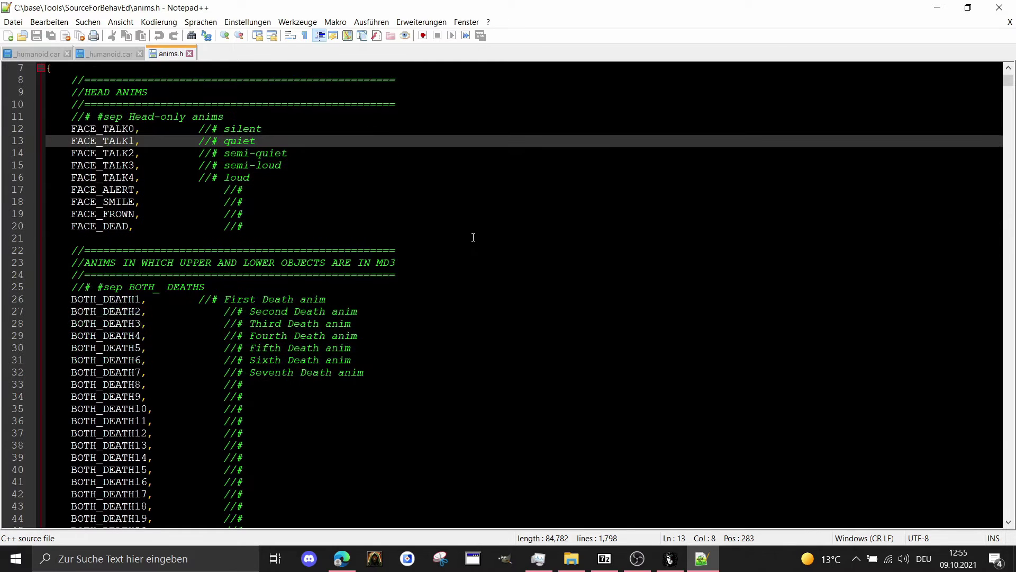
Return to the animation picker in Assimilate and assign BOTH_RUN1 as Additional #1 of BOTH_WALK1
{"action": "left_click", "coordinate": [937, 6]}
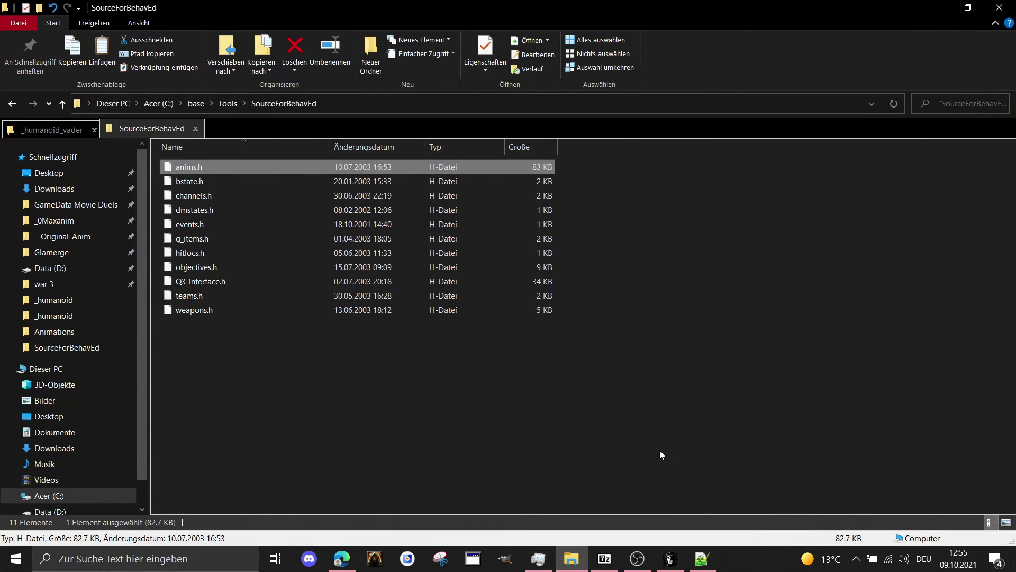
{"action": "left_click", "coordinate": [697, 568]}
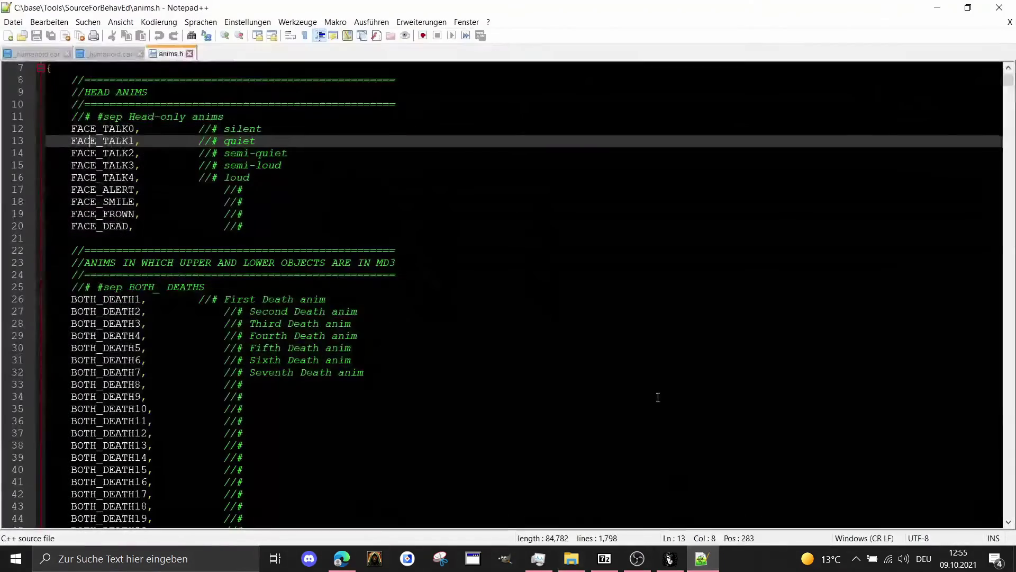
{"action": "left_click", "coordinate": [673, 560]}
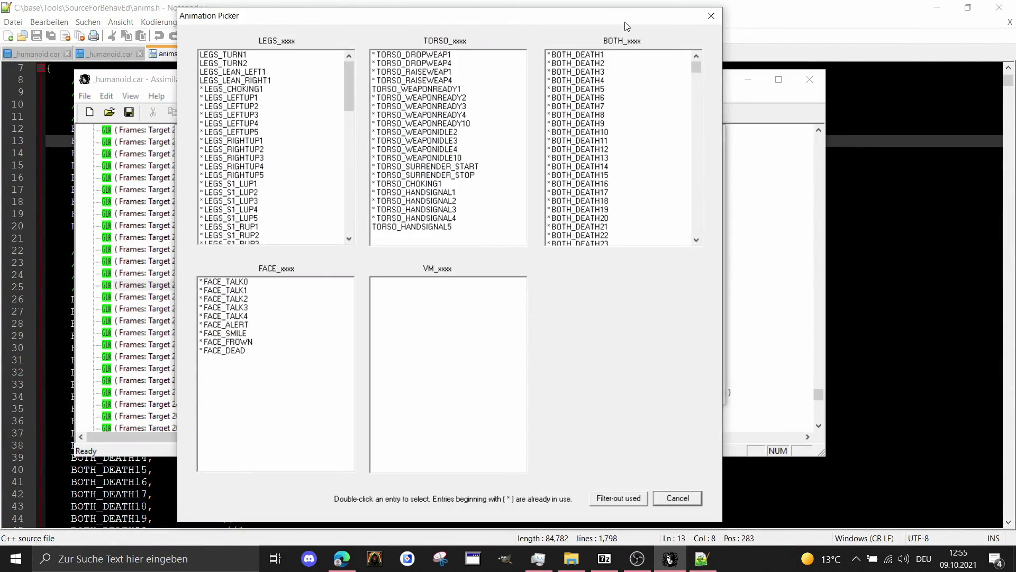
{"action": "left_click_drag", "start_coordinate": [616, 22], "coordinate": [747, 47]}
{"action": "left_click_drag", "start_coordinate": [827, 94], "coordinate": [827, 213]}
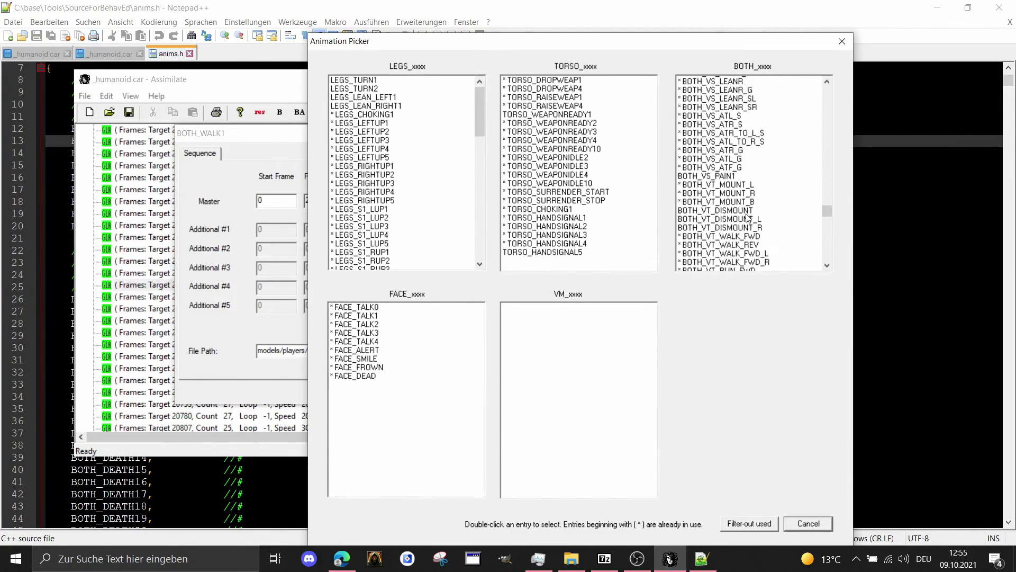
{"action": "scroll", "coordinate": [754, 211], "scroll_direction": "down", "scroll_amount": 10}
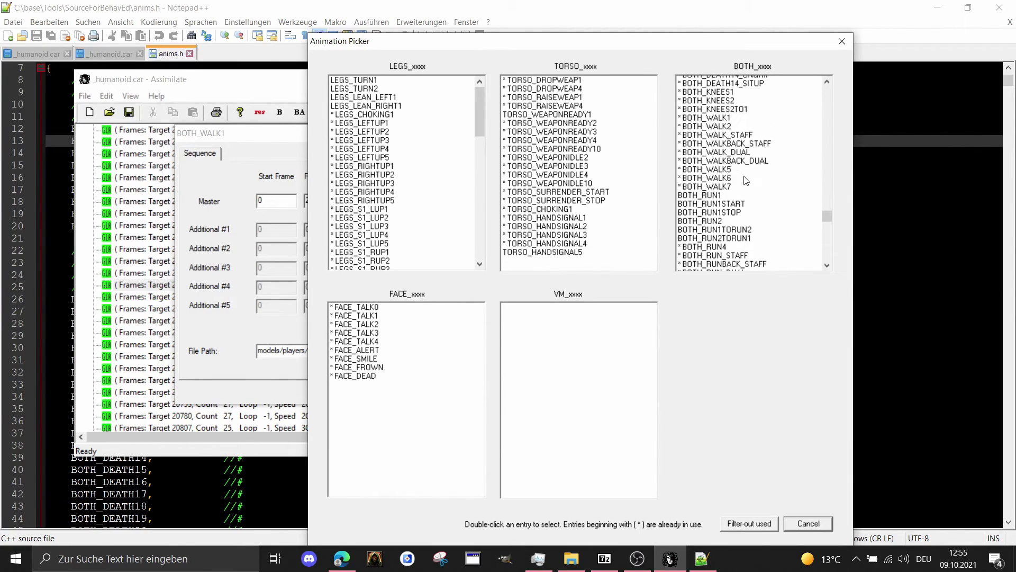
{"action": "scroll", "coordinate": [723, 137], "scroll_direction": "down", "scroll_amount": 1}
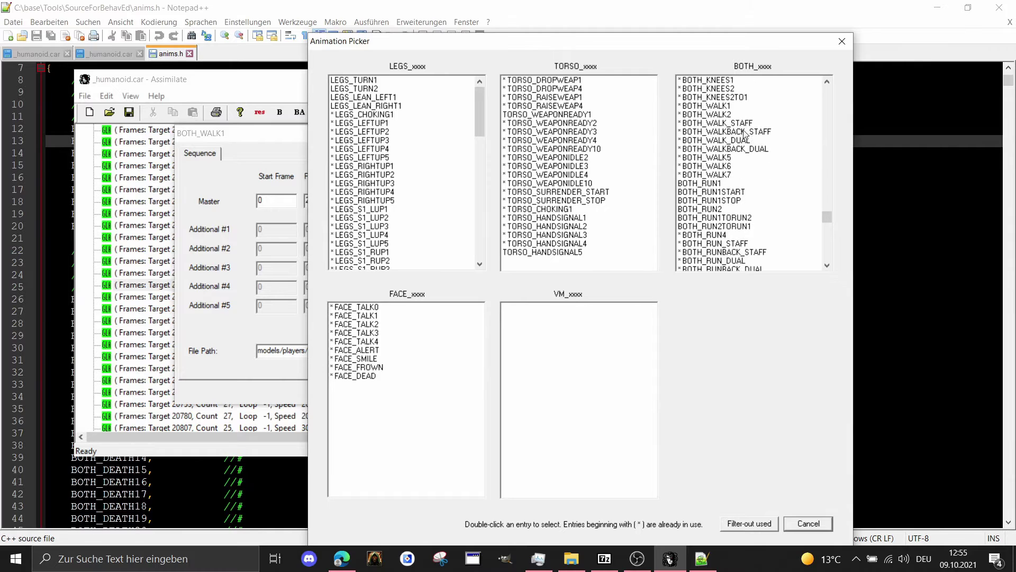
{"action": "left_click", "coordinate": [713, 185]}
{"action": "double_click", "coordinate": [713, 185]}
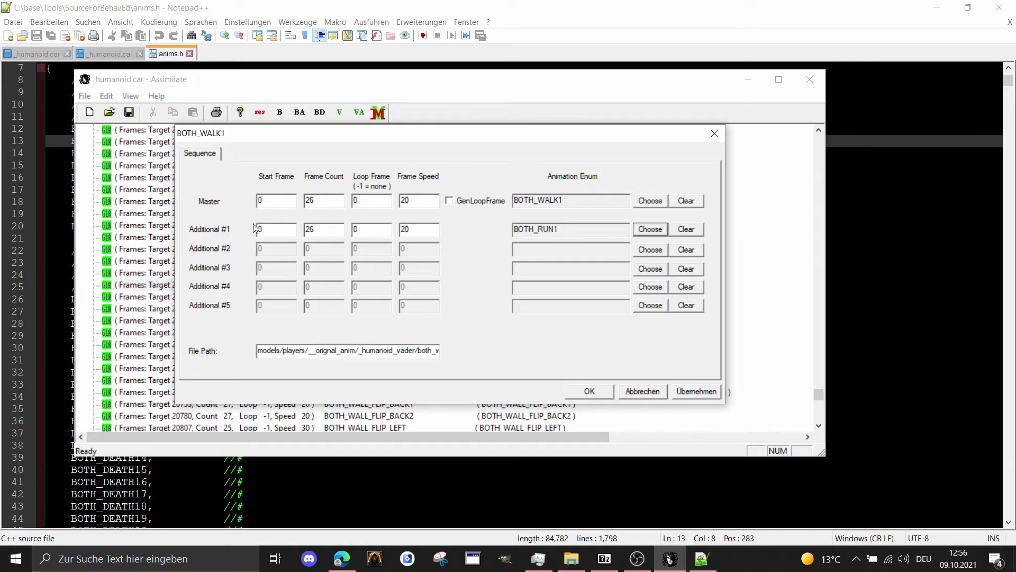
Set the frame speed of the additional BOTH_RUN1 entry to 40 and apply the BOTH_WALK1 sequence changes
{"action": "left_click_drag", "start_coordinate": [264, 200], "coordinate": [250, 203]}
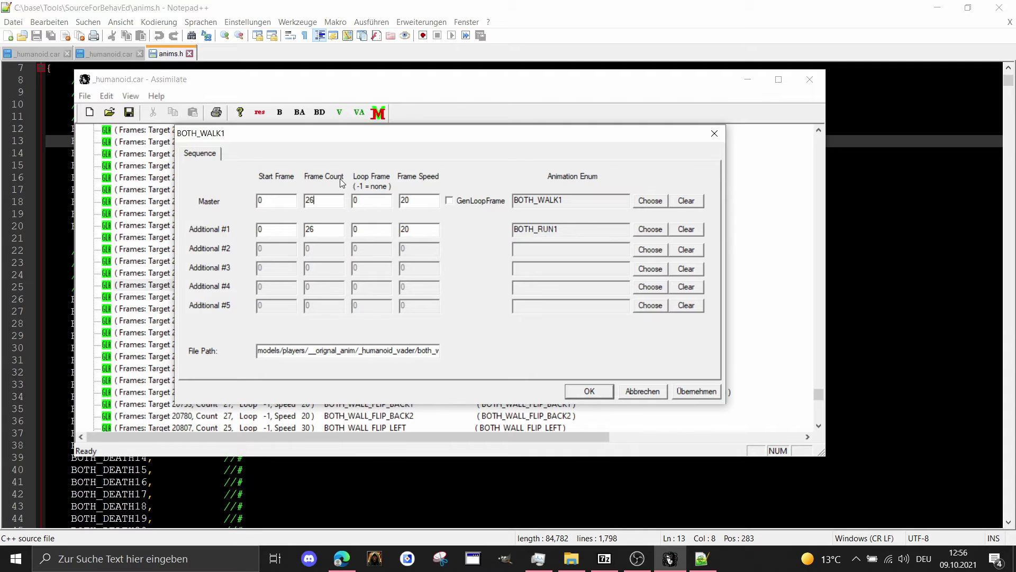
{"action": "left_click", "coordinate": [377, 199]}
{"action": "left_click", "coordinate": [416, 233]}
{"action": "key", "text": "BackSpace"}
{"action": "key", "text": "BackSpace"}
{"action": "type", "text": "40"}
{"action": "left_click", "coordinate": [597, 391]}
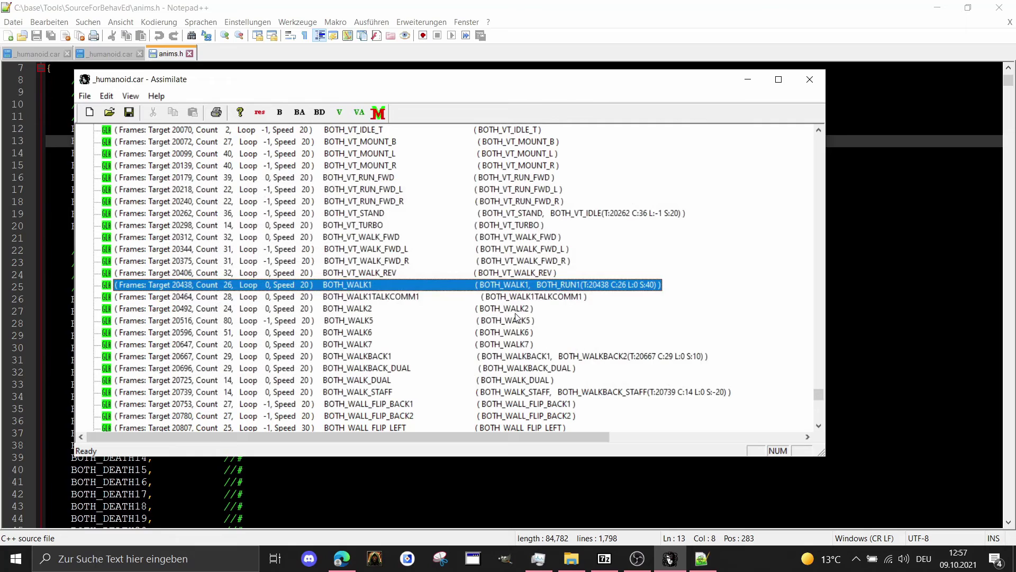
Add BOTH_RUN2 as Additional #1 of the BOTH_WALK2 sequence with a frame speed of 40
{"action": "left_click", "coordinate": [516, 312]}
{"action": "double_click", "coordinate": [517, 312]}
{"action": "left_click", "coordinate": [651, 224]}
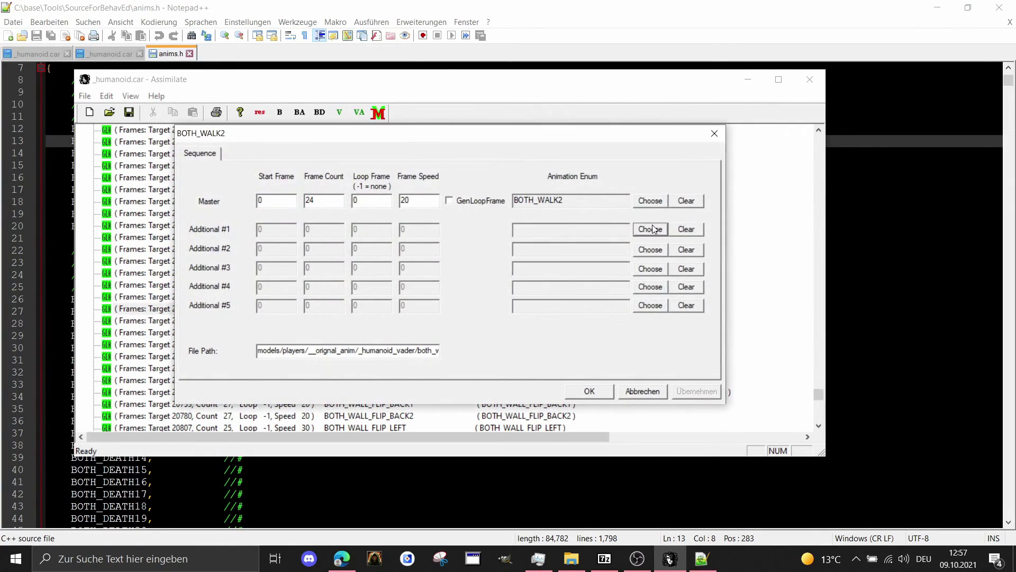
{"action": "left_click_drag", "start_coordinate": [696, 68], "coordinate": [627, 179]}
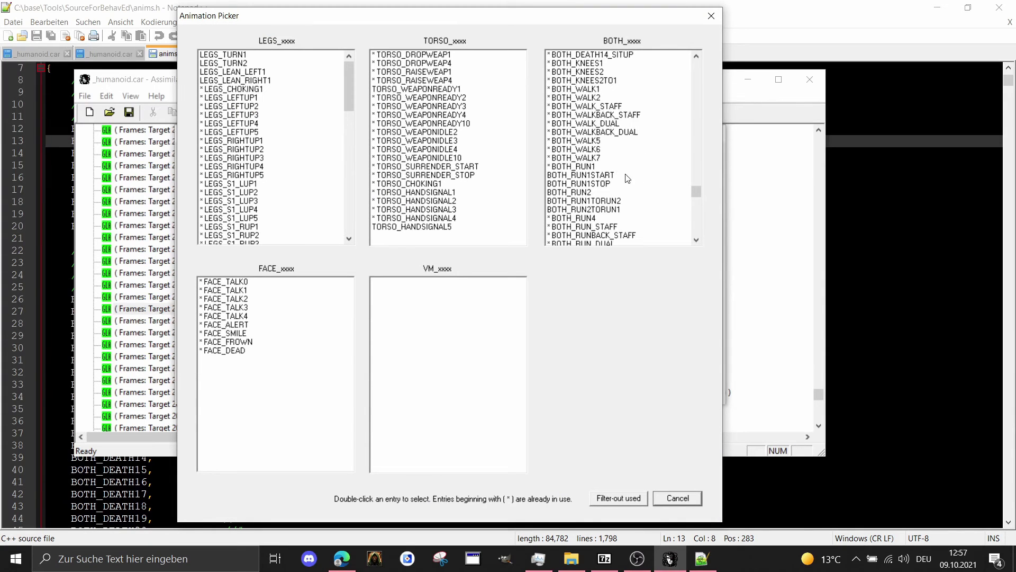
{"action": "double_click", "coordinate": [587, 192]}
{"action": "double_click", "coordinate": [418, 229]}
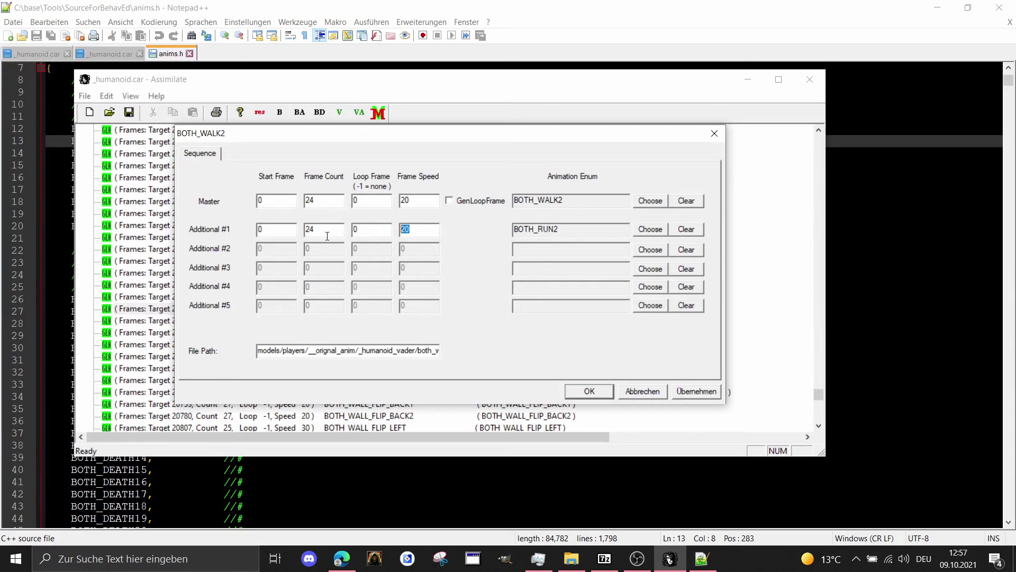
{"action": "type", "text": "40"}
{"action": "left_click", "coordinate": [592, 392]}
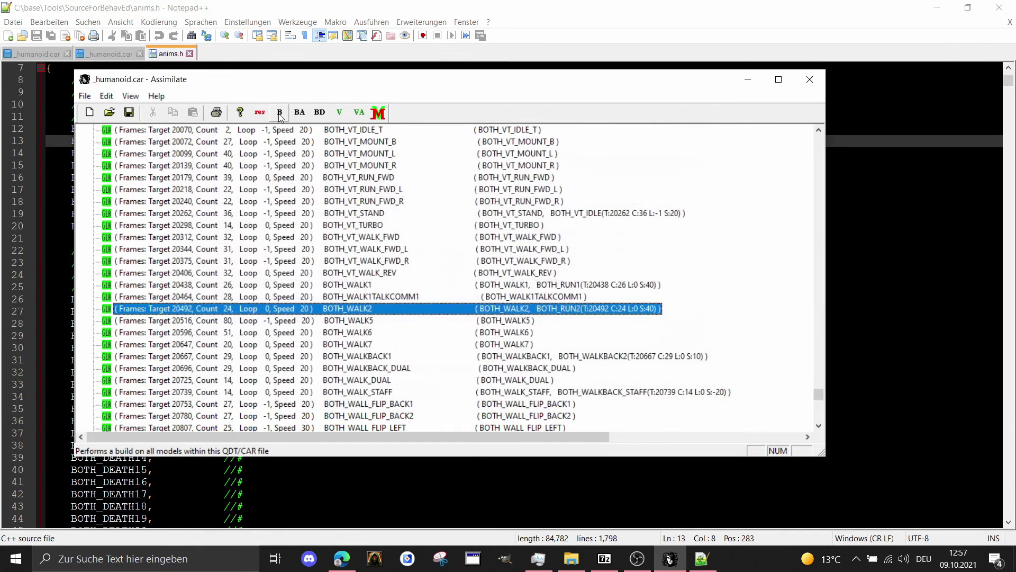
Build all models in the _humanoid.car file, dismiss the finished carcass console, close Assimilate and minimize Notepad++
{"action": "left_click", "coordinate": [280, 113]}
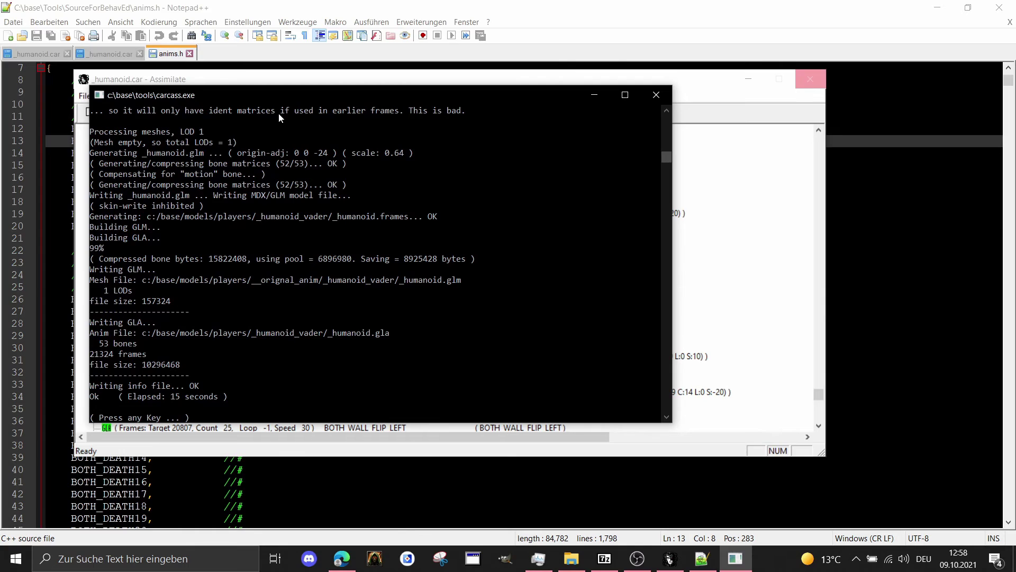
{"action": "key", "text": "Return"}
{"action": "key", "text": "Return"}
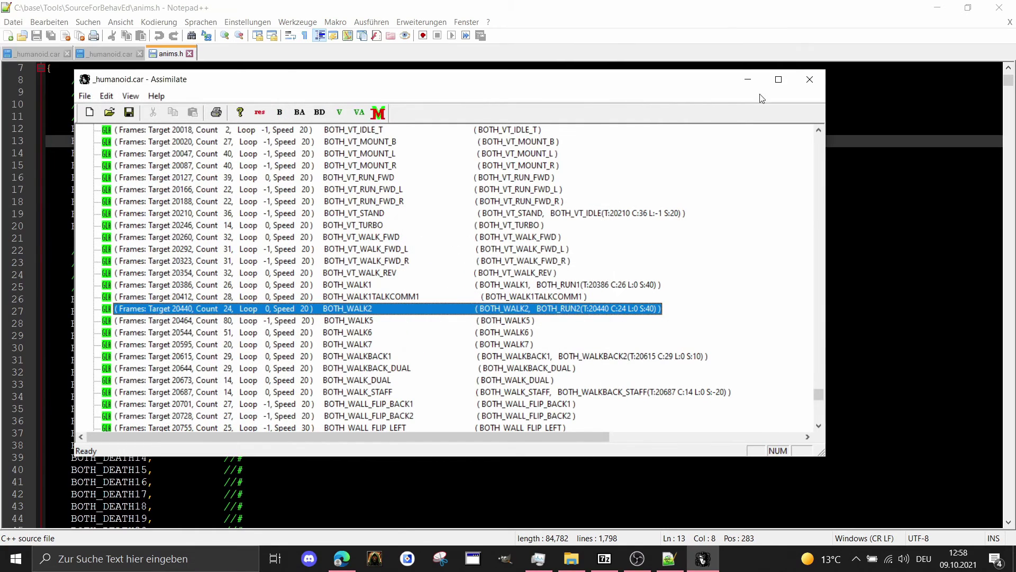
{"action": "left_click", "coordinate": [809, 79]}
{"action": "left_click", "coordinate": [942, 6]}
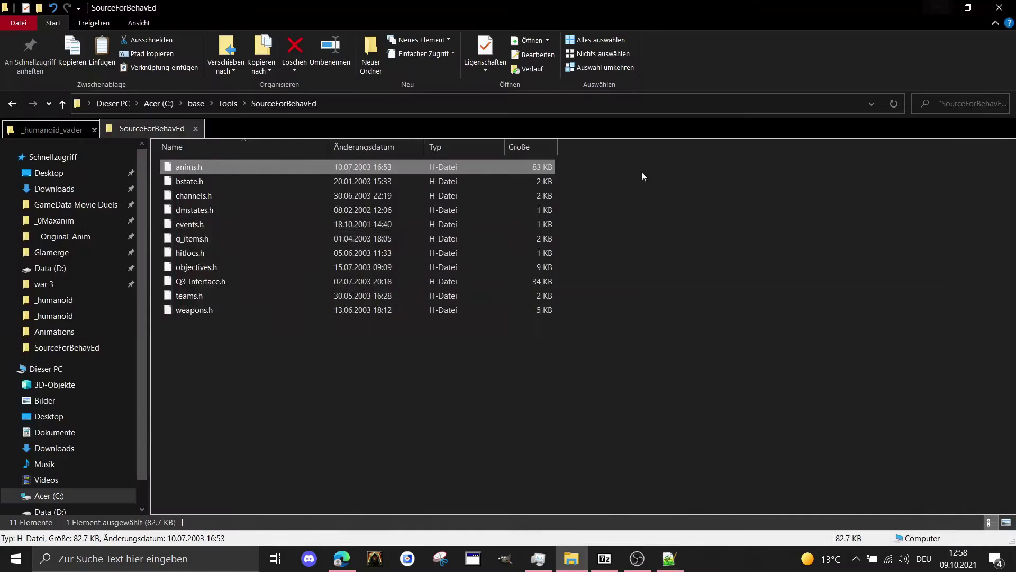
Move the newly generated animation.cfg from __orignal_anim/_humanoid_vader into the players/_humanoid_vader folder
{"action": "left_click", "coordinate": [46, 129]}
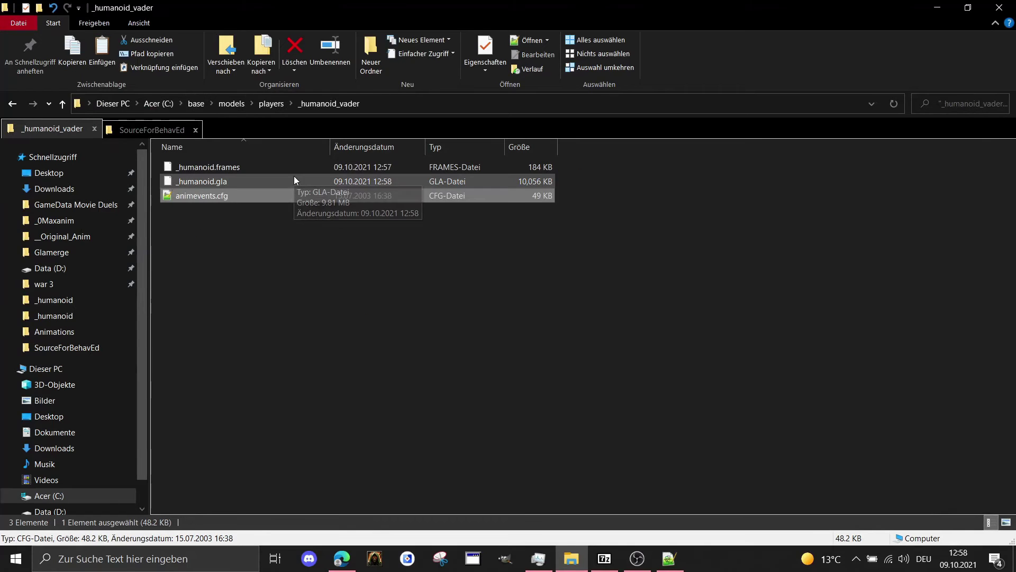
{"action": "middle_click", "coordinate": [271, 103]}
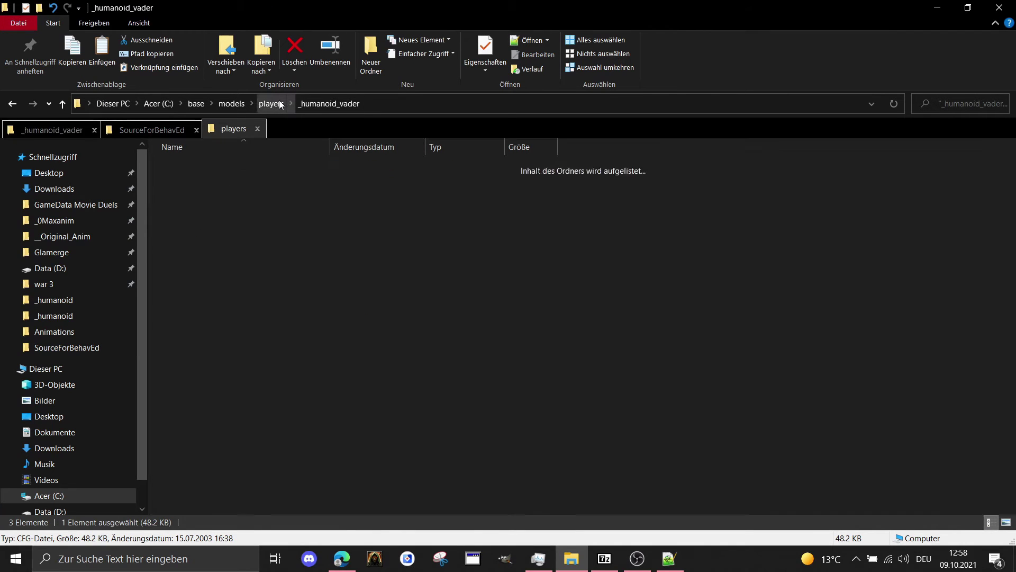
{"action": "double_click", "coordinate": [217, 168]}
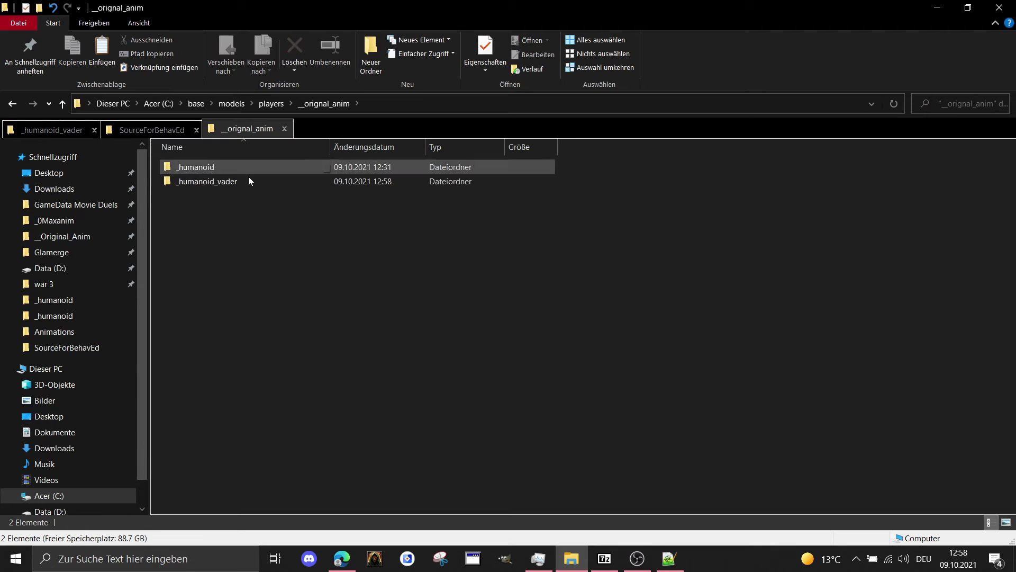
{"action": "double_click", "coordinate": [217, 183]}
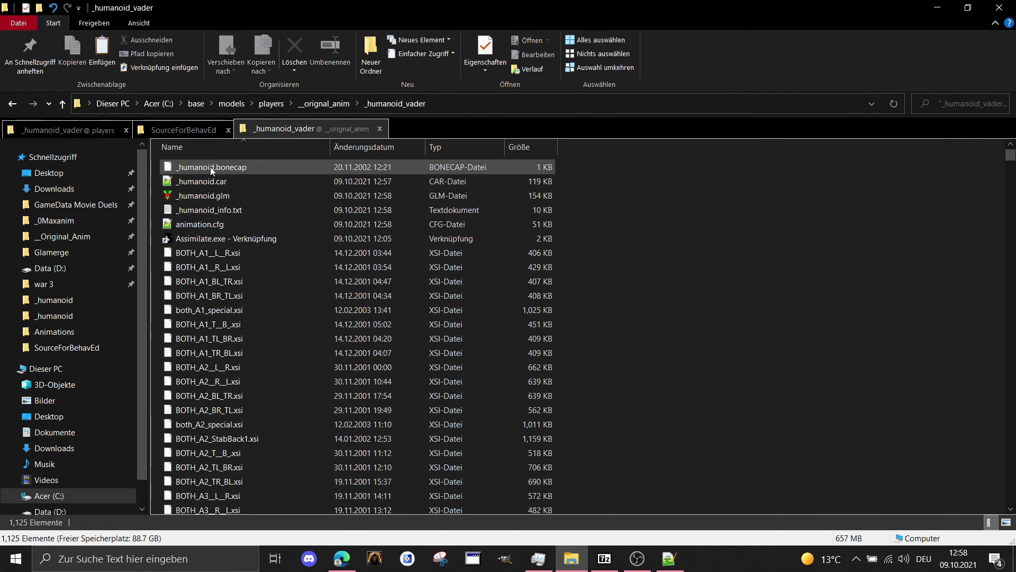
{"action": "right_click", "coordinate": [192, 221]}
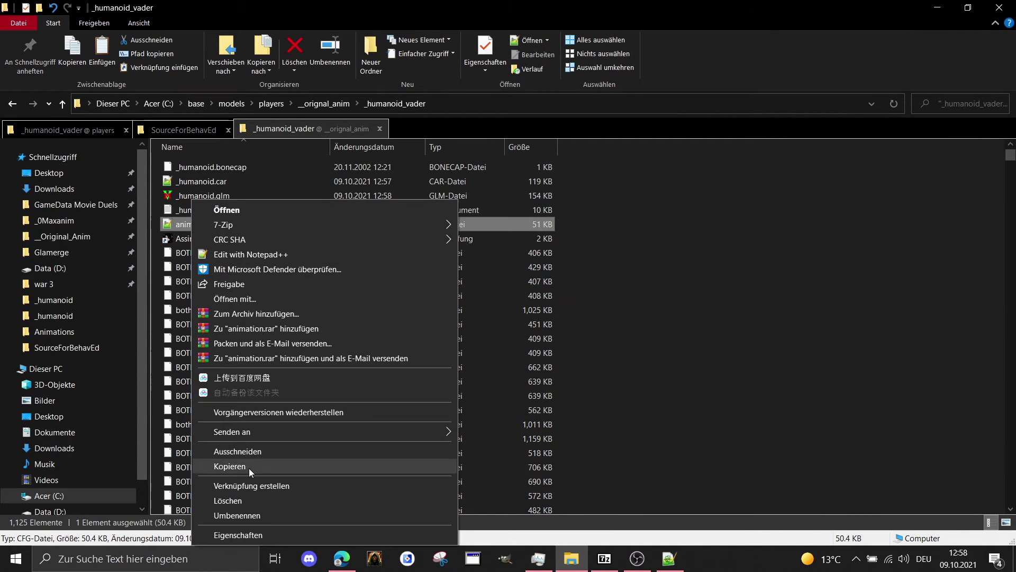
{"action": "left_click", "coordinate": [254, 451]}
{"action": "left_click", "coordinate": [84, 130]}
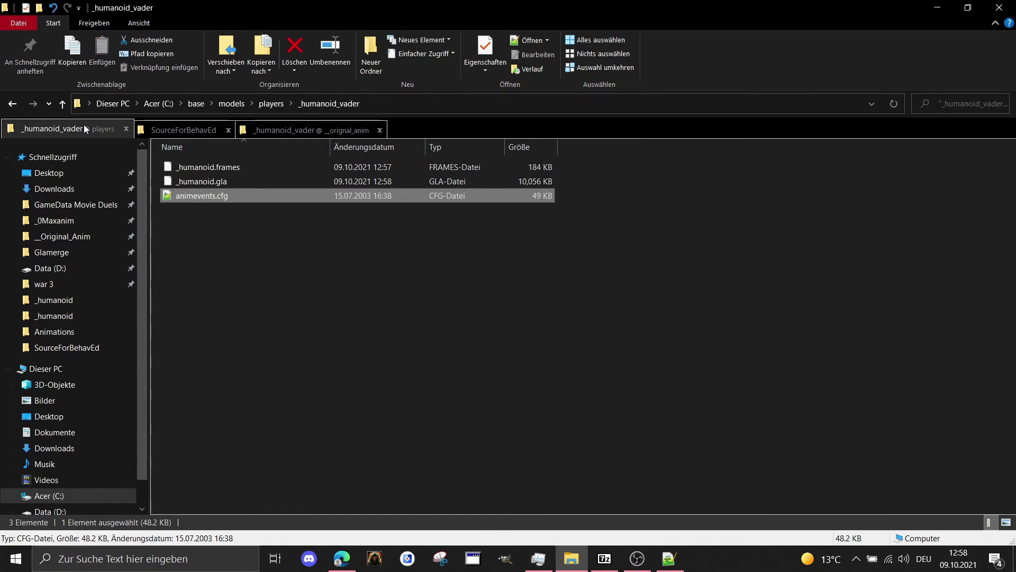
{"action": "right_click", "coordinate": [195, 268]}
{"action": "left_click", "coordinate": [237, 360]}
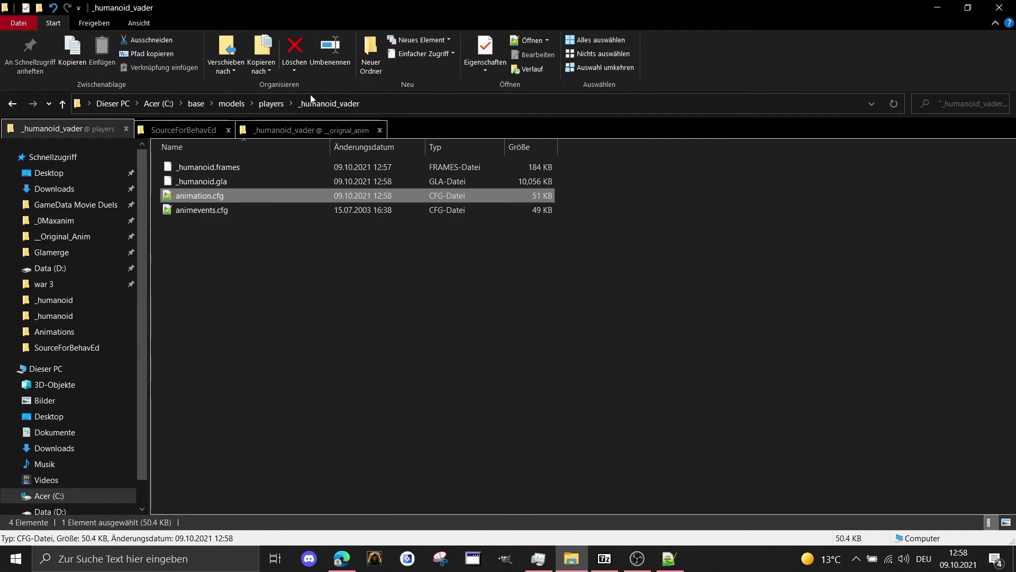
Delete the _humanoid.frames file from the players/_humanoid_vader folder
{"action": "left_click", "coordinate": [271, 104]}
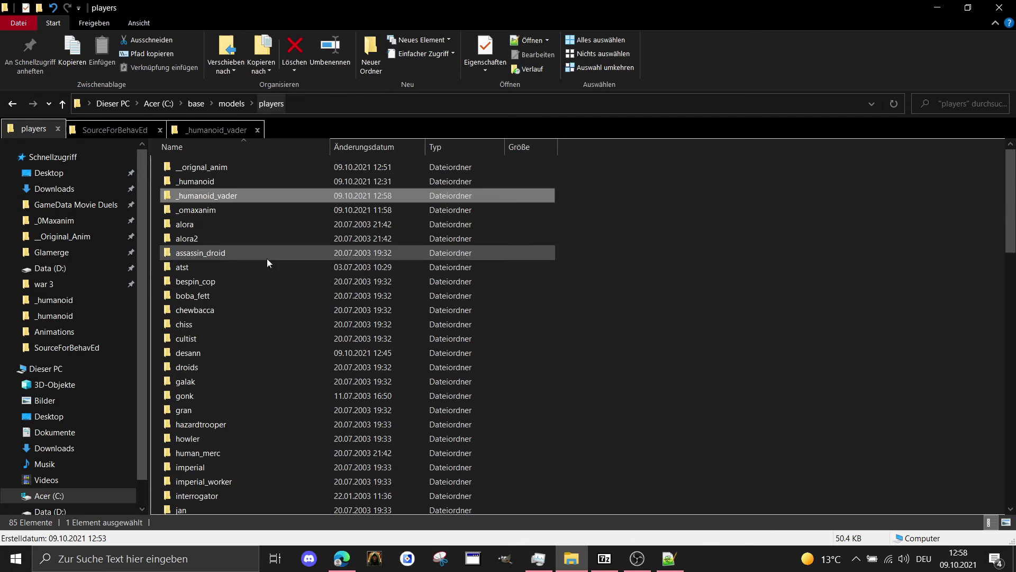
{"action": "double_click", "coordinate": [211, 195]}
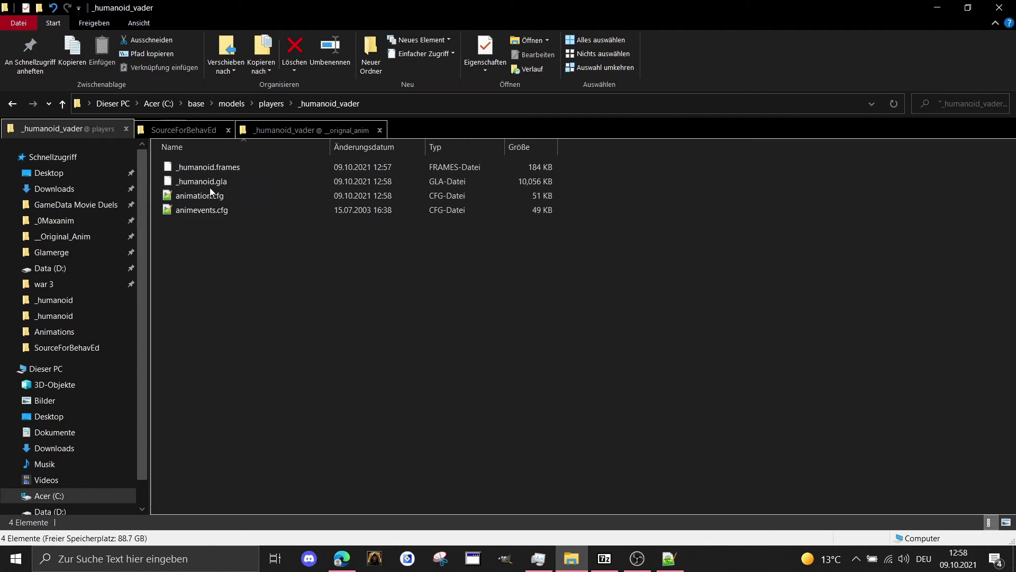
{"action": "left_click", "coordinate": [229, 166]}
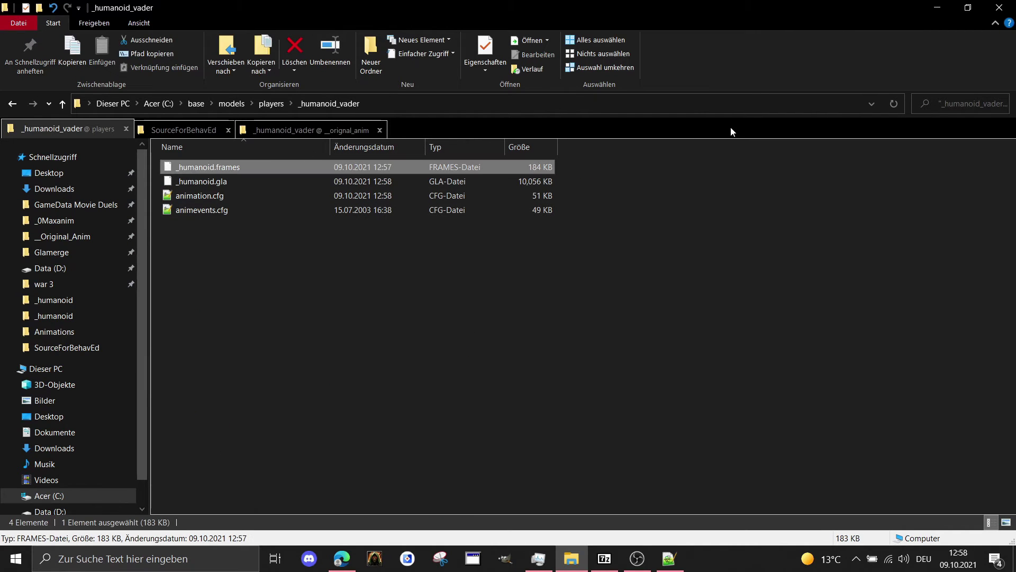
{"action": "key", "text": "Delete"}
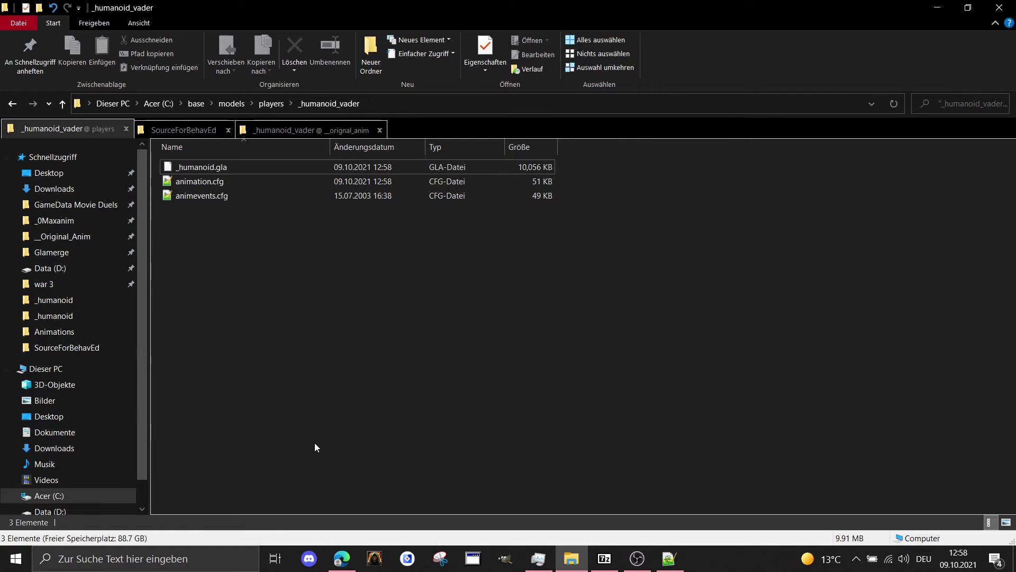
Open the compiled _humanoid.gla in HxD, examine the animation path stored in its header, and close the hex editor
{"action": "key", "text": "super"}
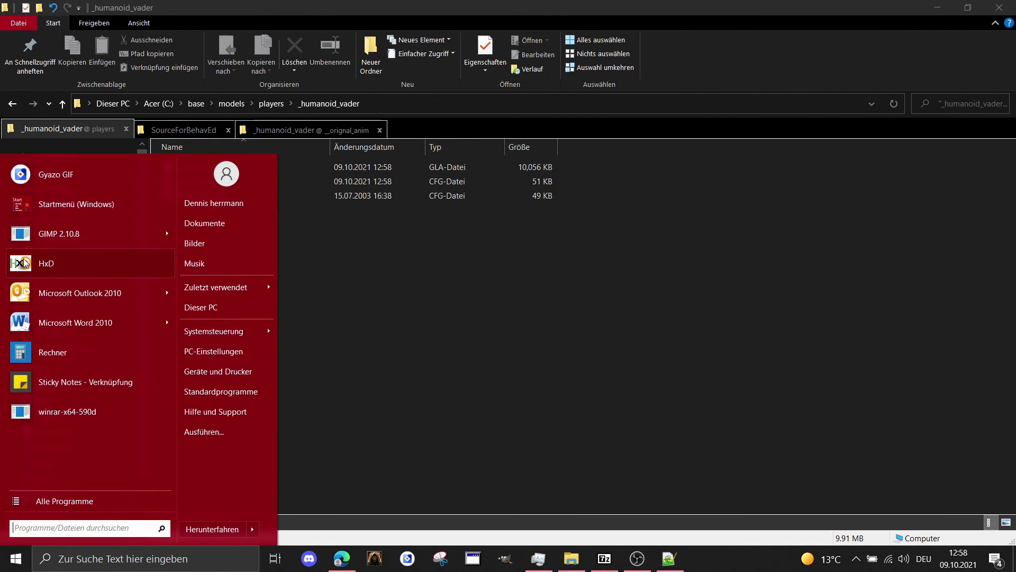
{"action": "left_click", "coordinate": [46, 263]}
{"action": "left_click_drag", "start_coordinate": [546, 236], "coordinate": [558, 210]}
{"action": "left_click", "coordinate": [185, 166]}
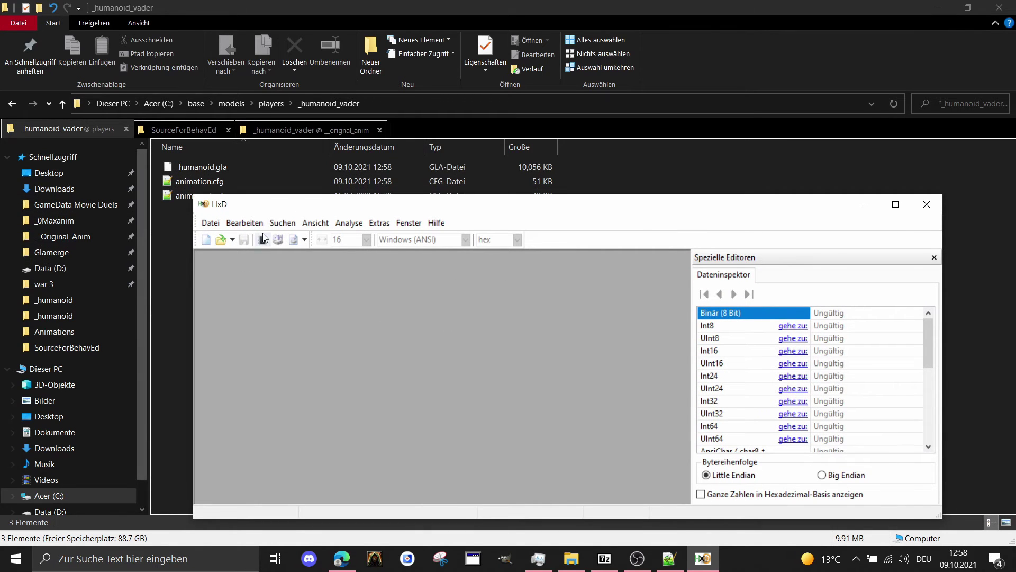
{"action": "left_click_drag", "start_coordinate": [191, 168], "coordinate": [348, 316]}
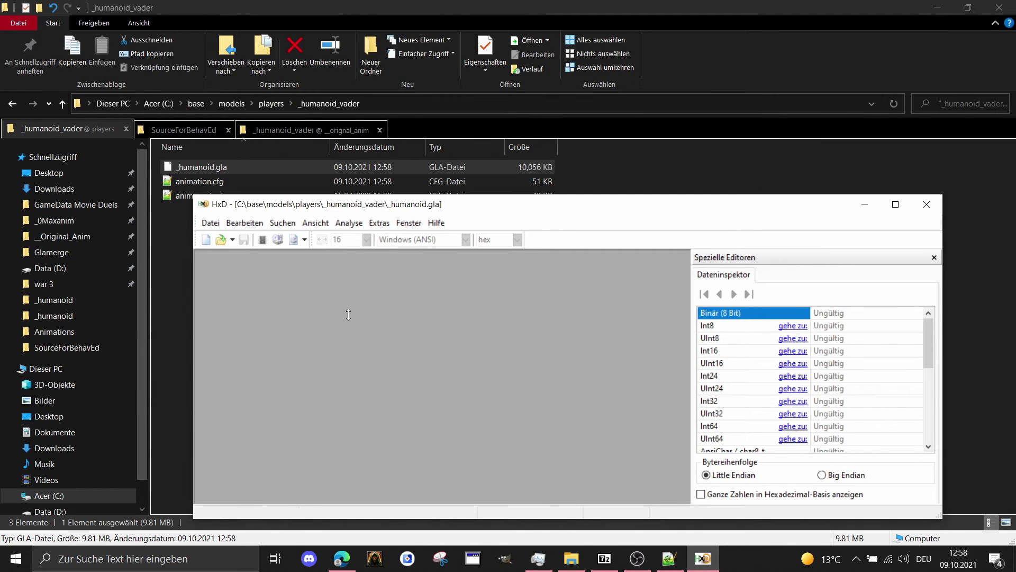
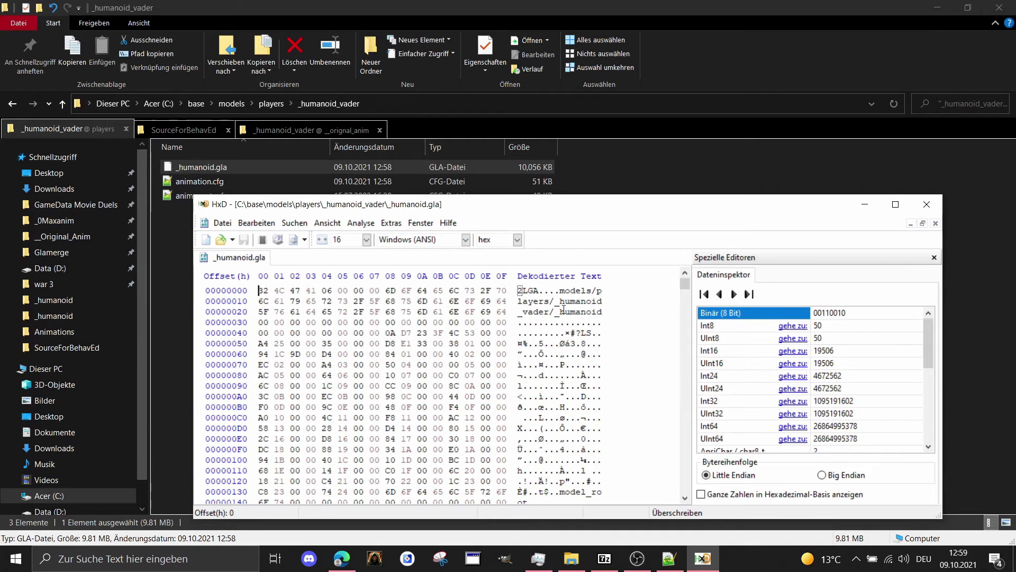
{"action": "left_click_drag", "start_coordinate": [551, 311], "coordinate": [603, 312]}
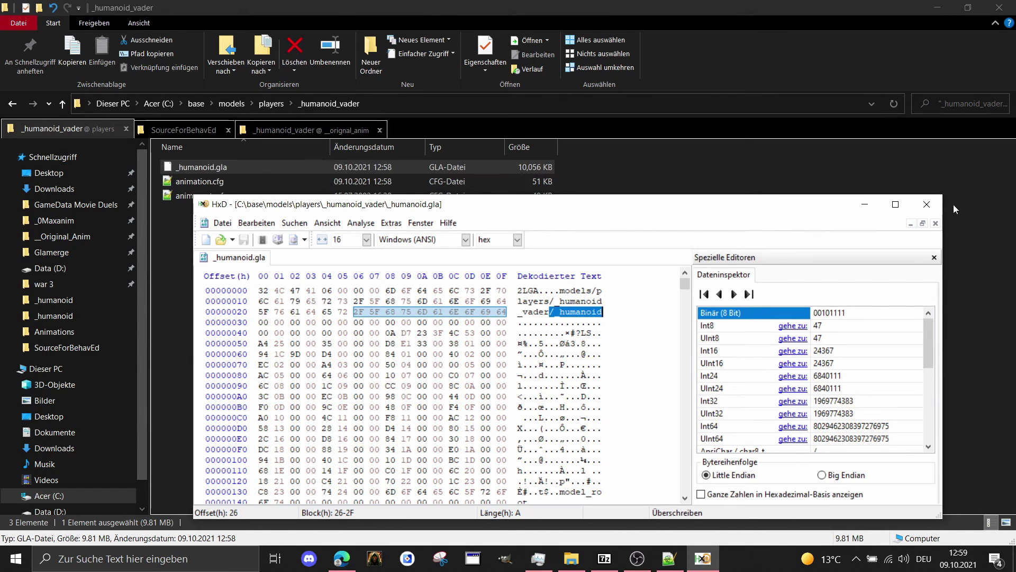
{"action": "left_click", "coordinate": [926, 204]}
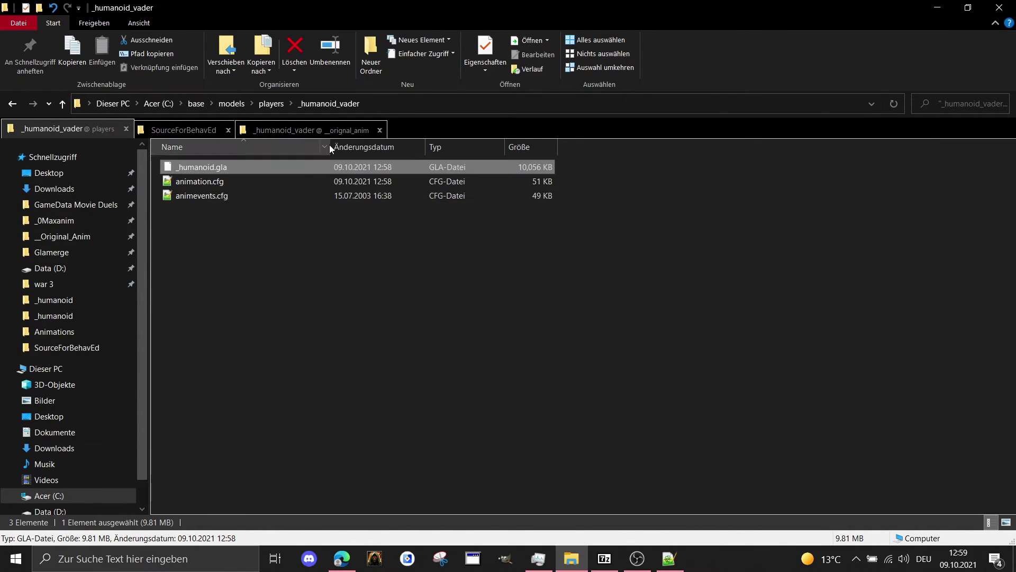
Find the rosh_penin model folder within players and open it
{"action": "left_click", "coordinate": [268, 103]}
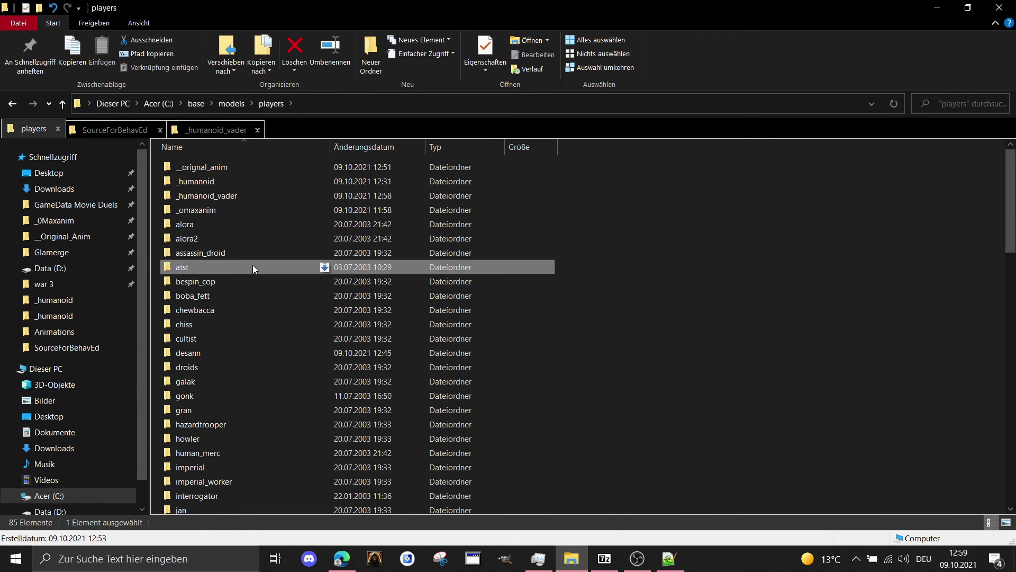
{"action": "scroll", "coordinate": [252, 264], "scroll_direction": "down", "scroll_amount": 1}
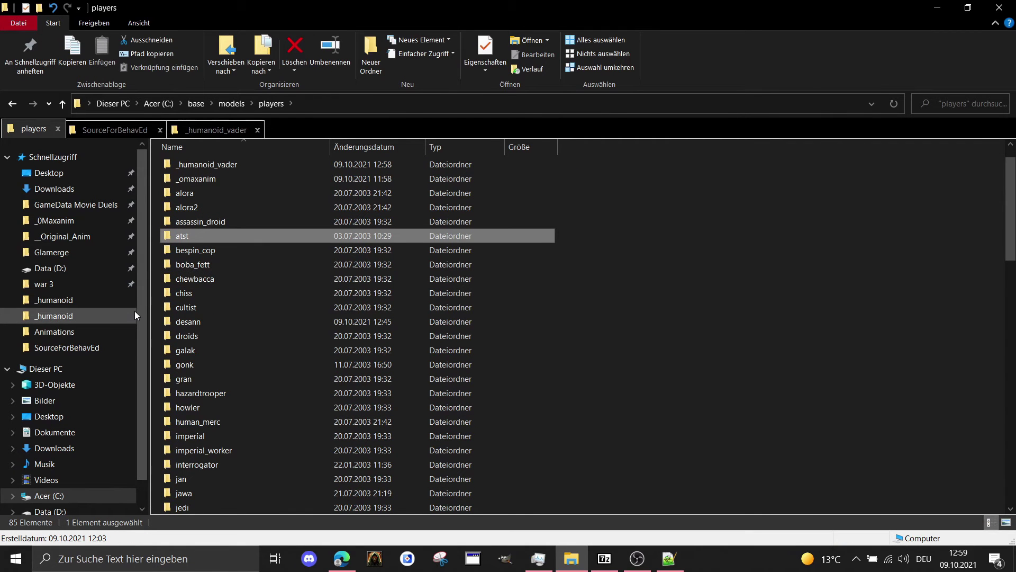
{"action": "scroll", "coordinate": [197, 341], "scroll_direction": "down", "scroll_amount": 15}
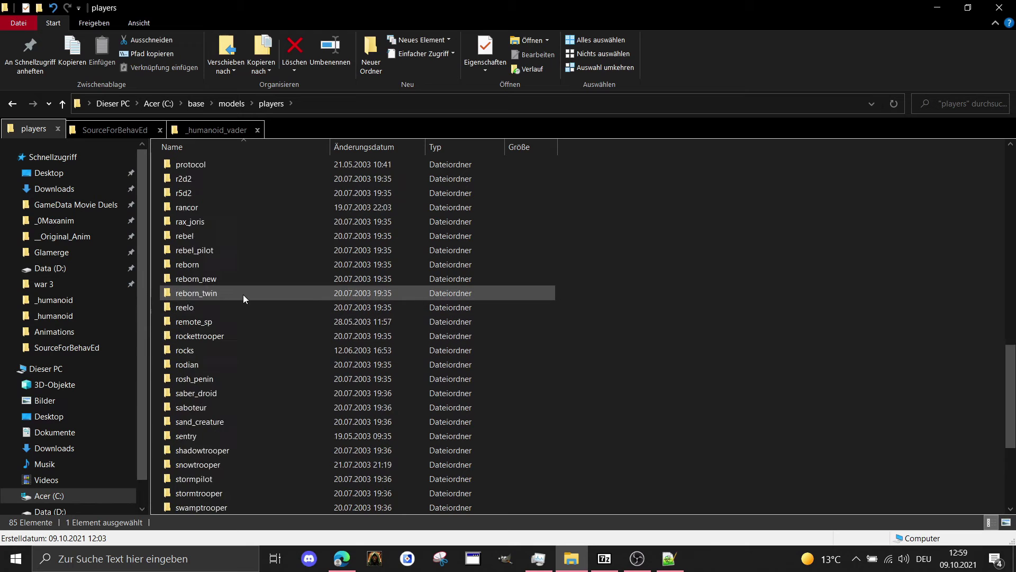
{"action": "scroll", "coordinate": [243, 294], "scroll_direction": "up", "scroll_amount": 2}
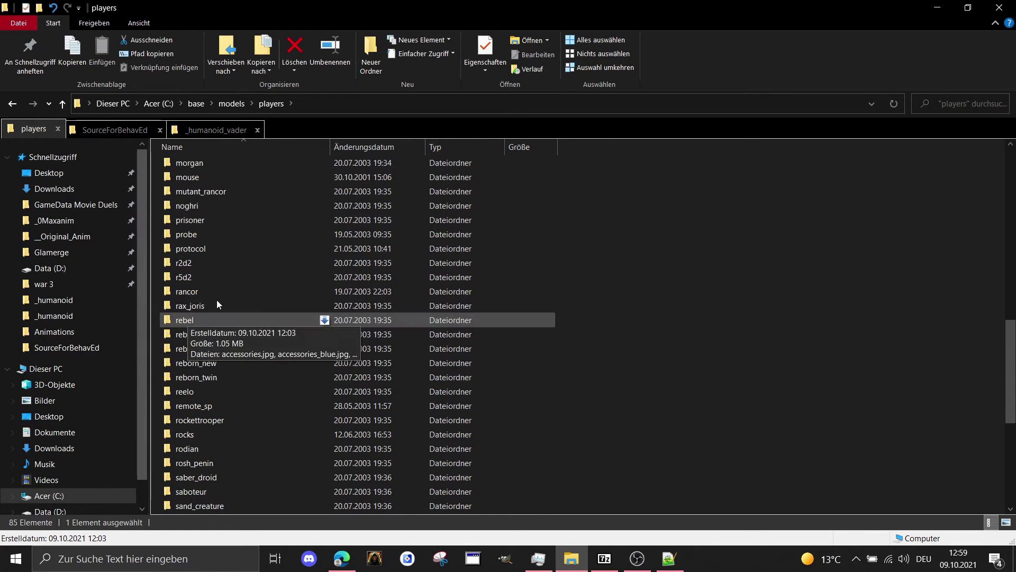
{"action": "left_click", "coordinate": [224, 269]}
{"action": "scroll", "coordinate": [224, 244], "scroll_direction": "down", "scroll_amount": 1}
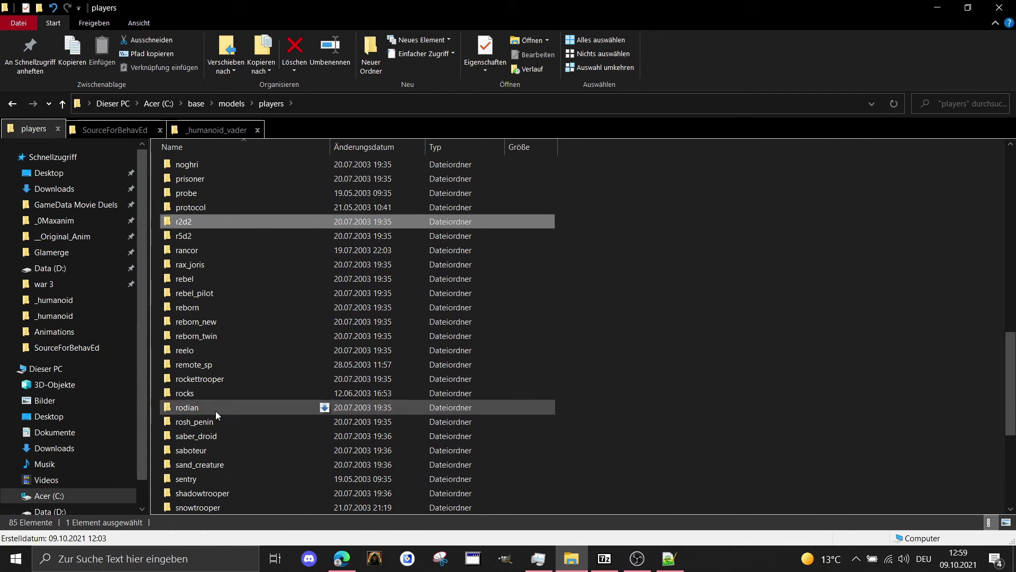
{"action": "left_click", "coordinate": [203, 430]}
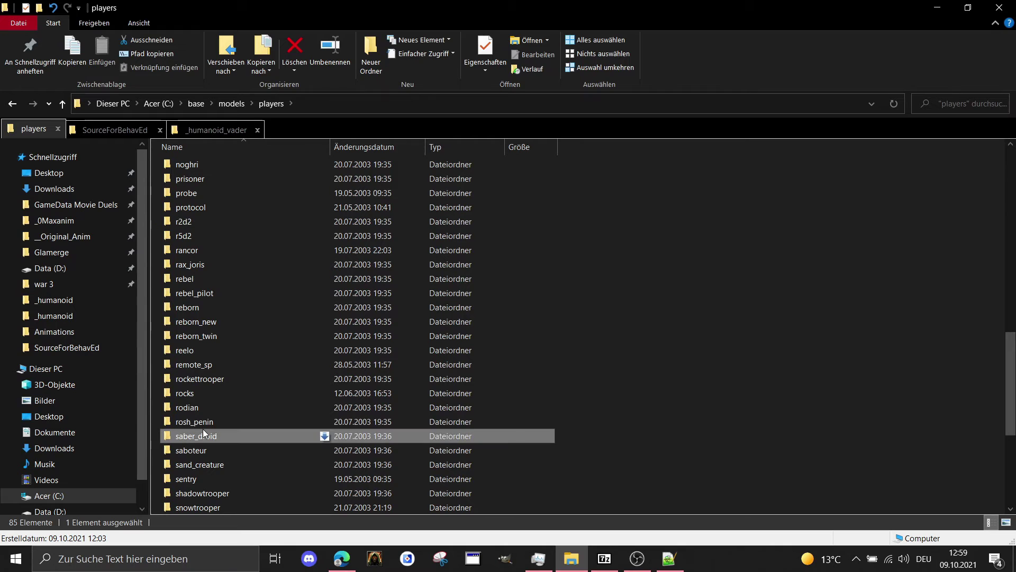
{"action": "double_click", "coordinate": [202, 422]}
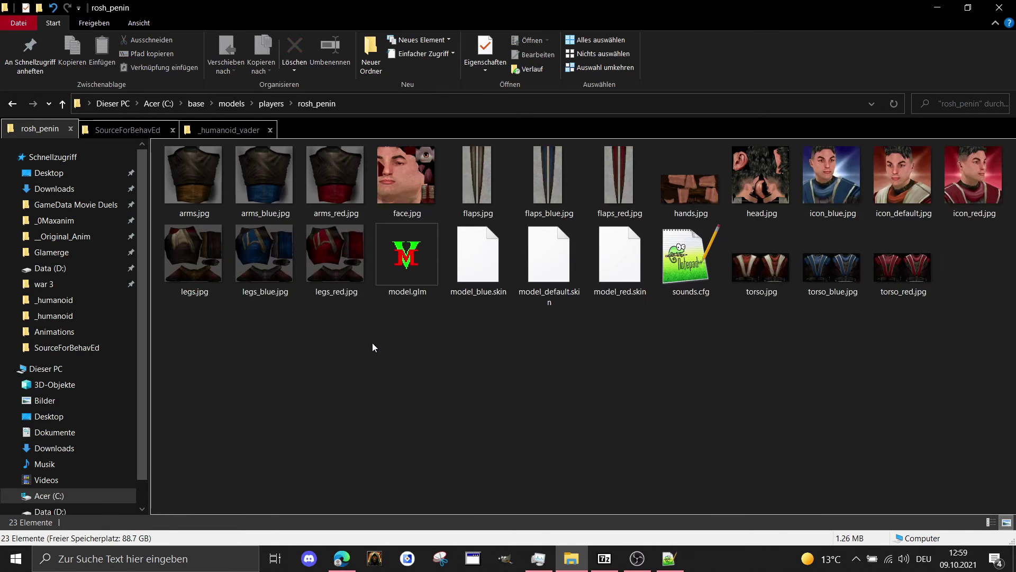
Open rosh_penin's model.glm in HxD and arrange the window so the header text is readable
{"action": "left_click", "coordinate": [16, 559]}
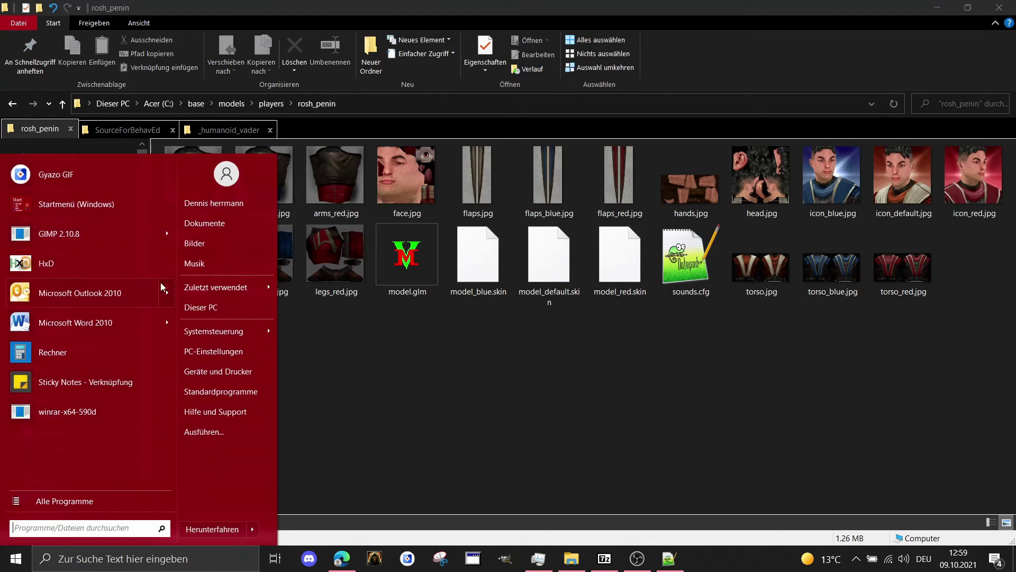
{"action": "left_click", "coordinate": [70, 267]}
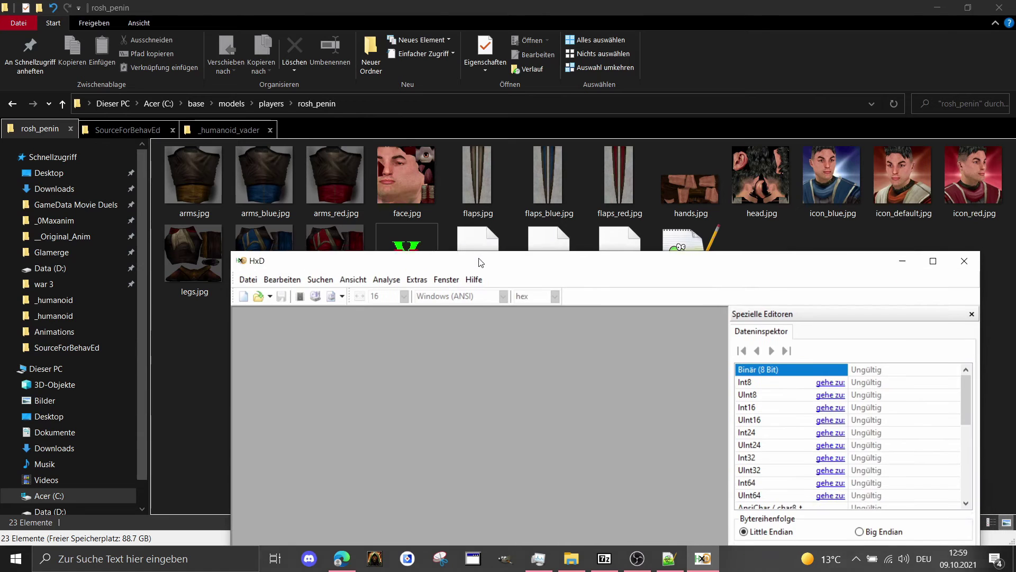
{"action": "left_click", "coordinate": [407, 256]}
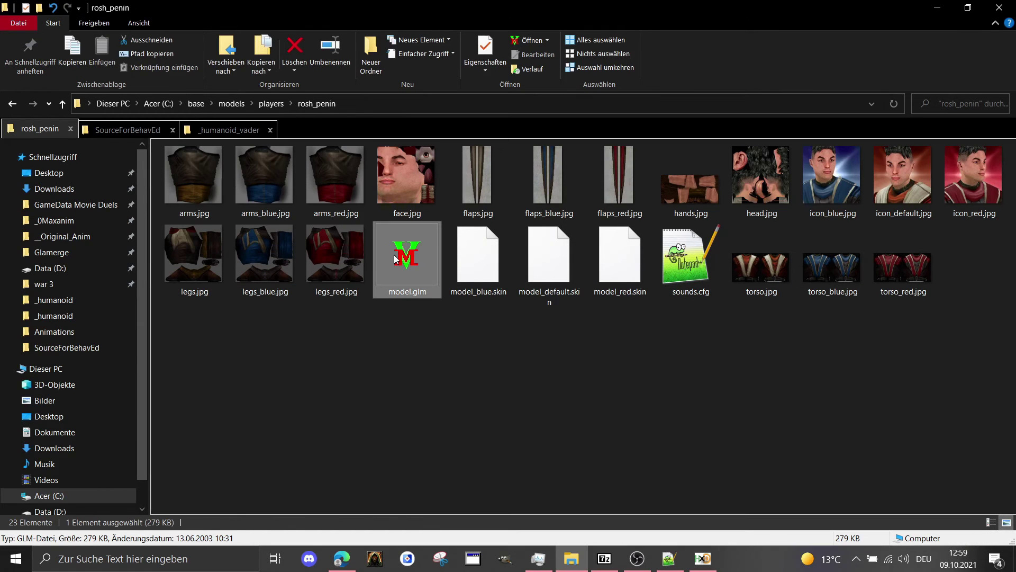
{"action": "left_click_drag", "start_coordinate": [427, 293], "coordinate": [475, 426]}
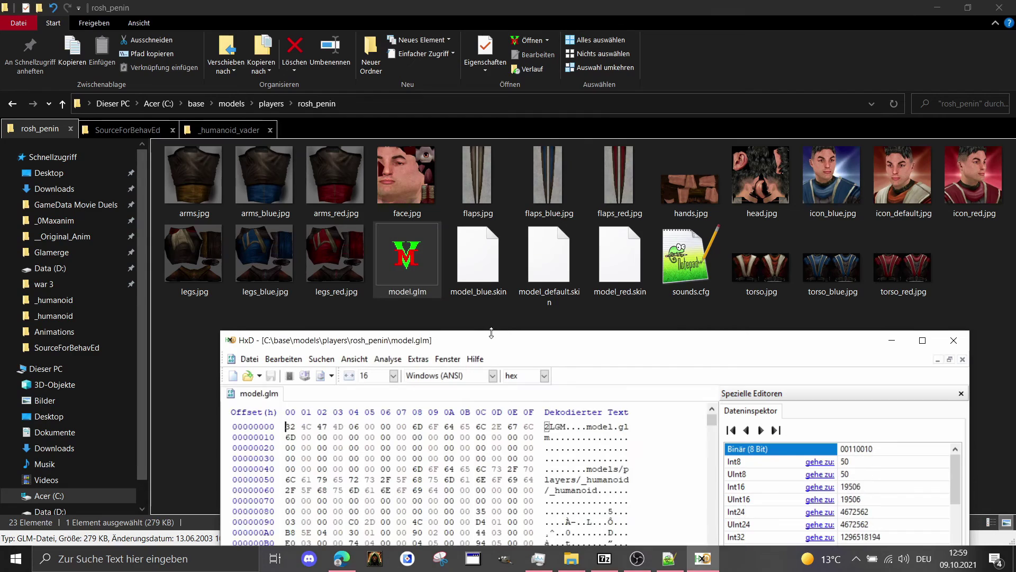
{"action": "left_click_drag", "start_coordinate": [488, 344], "coordinate": [441, 171]}
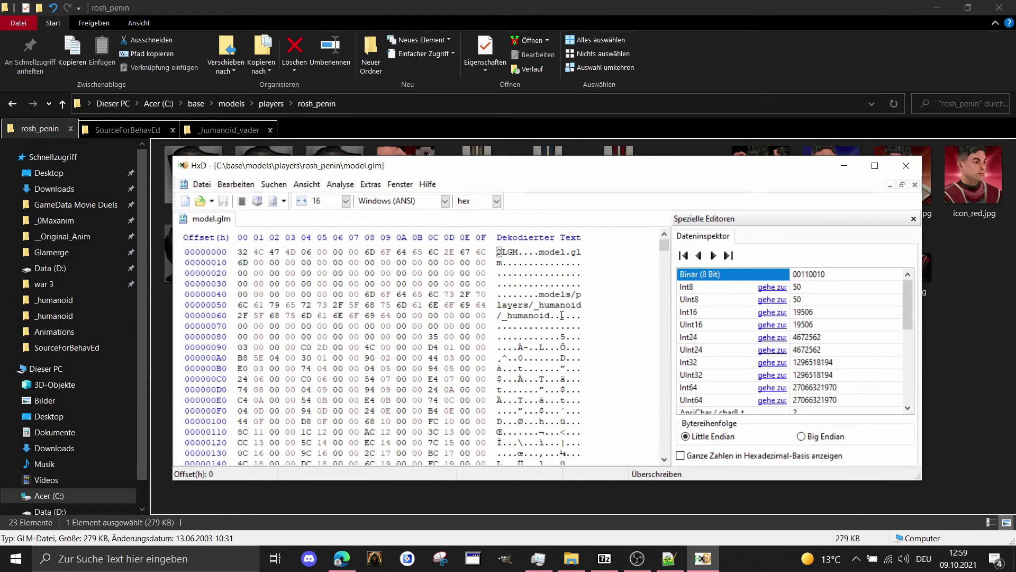
Overwrite the animation path in model.glm's header so it reads models/players/_humanoid_vader/_humanoid
{"action": "left_click", "coordinate": [583, 305]}
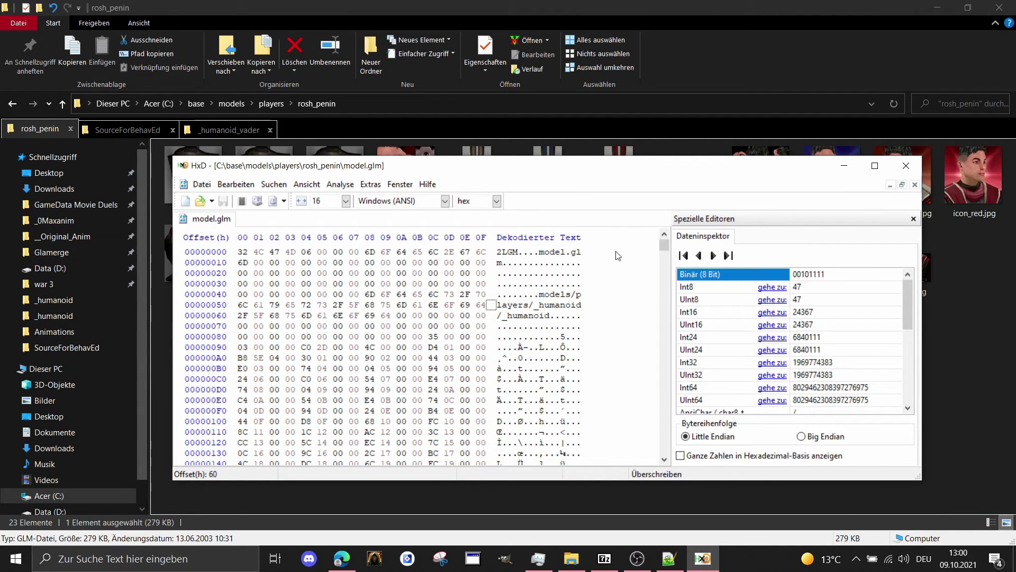
{"action": "type", "text": "_"}
{"action": "type", "text": "vader"}
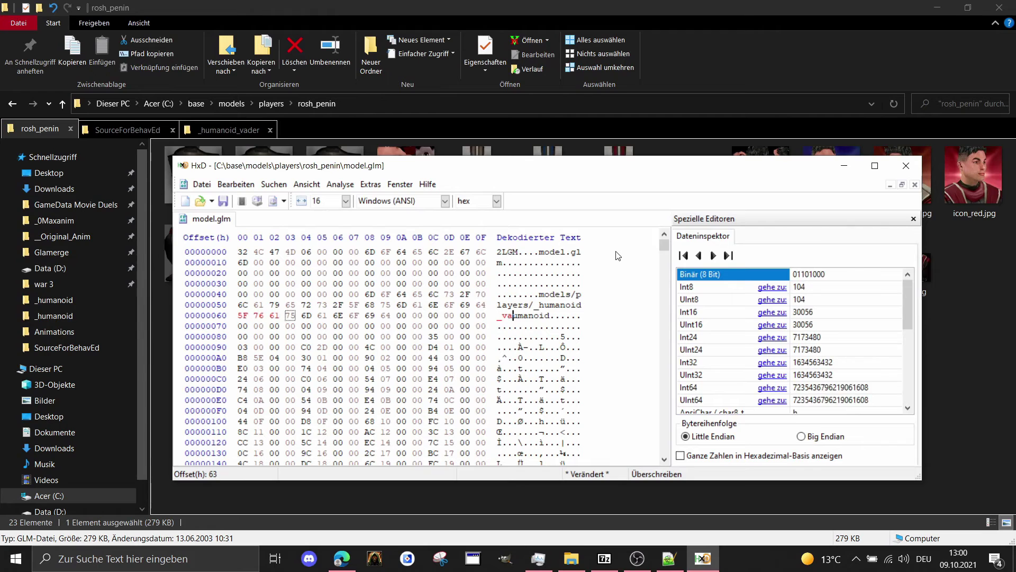
{"action": "type", "text": "/"}
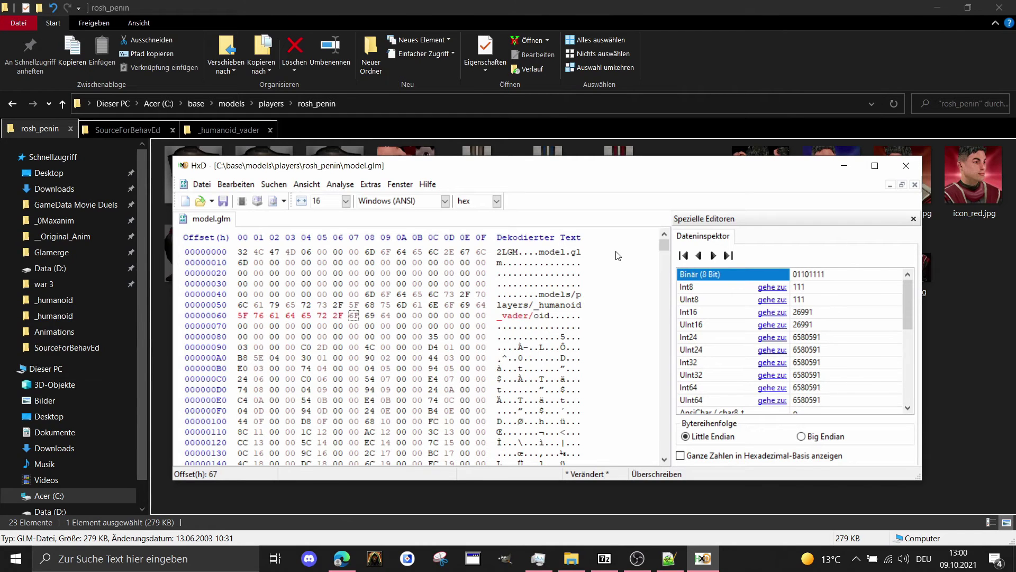
{"action": "type", "text": "_humanoid"}
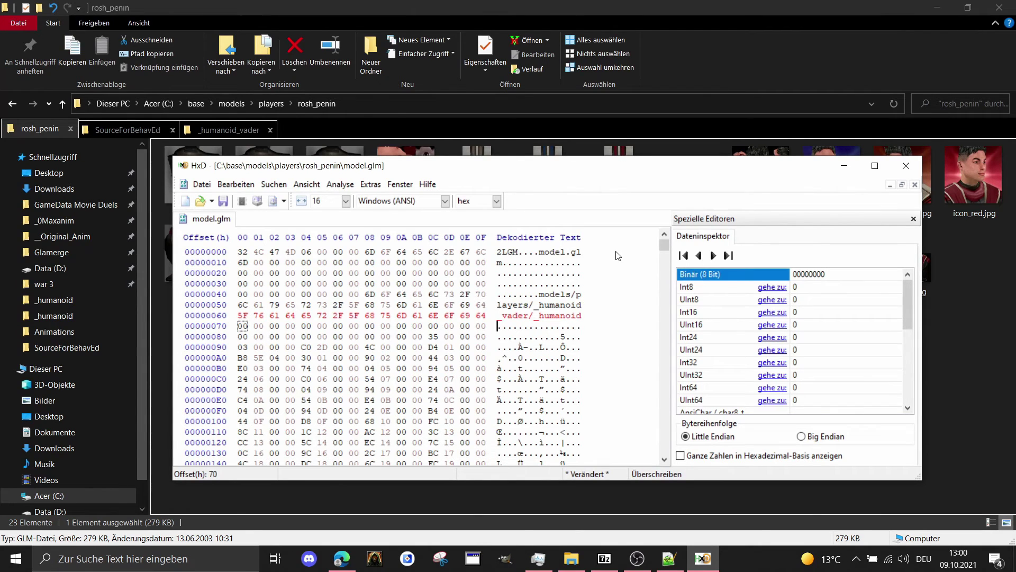
Delete the final letters of the header's animation path and retype them to complete _humanoid
{"action": "key", "text": "BackSpace"}
{"action": "key", "text": "BackSpace"}
{"action": "key", "text": "BackSpace"}
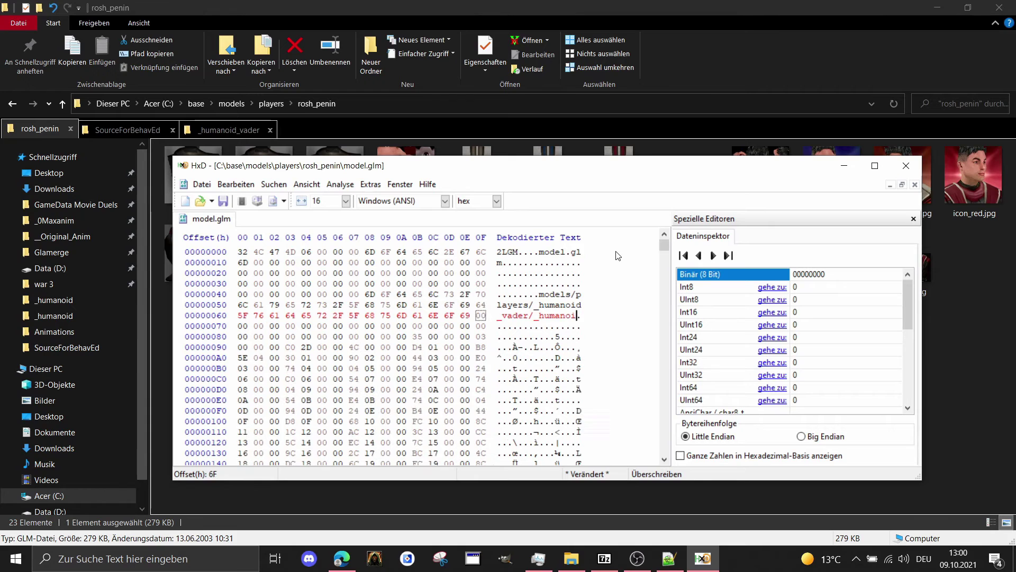
{"action": "type", "text": "oi"}
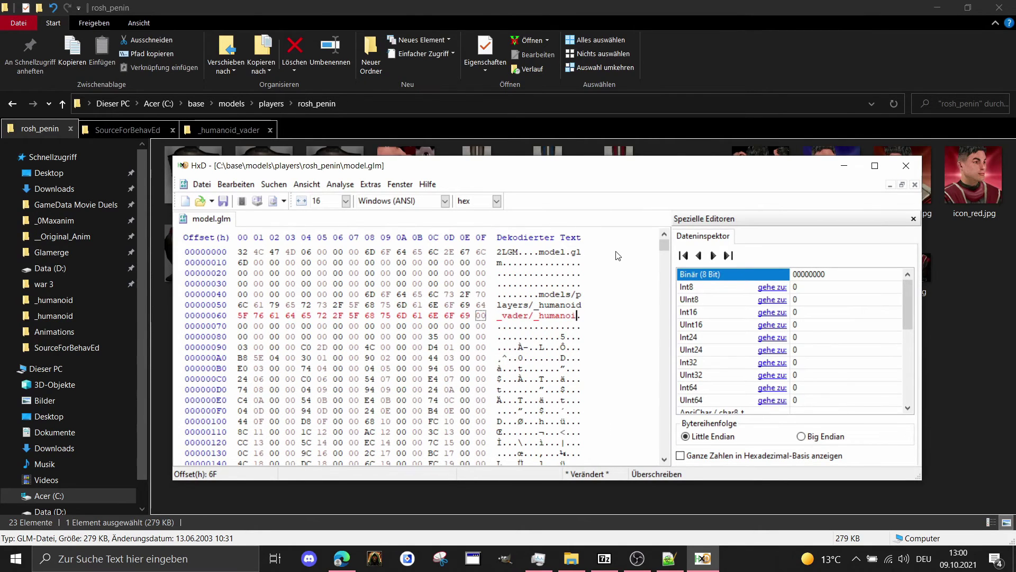
{"action": "type", "text": "d"}
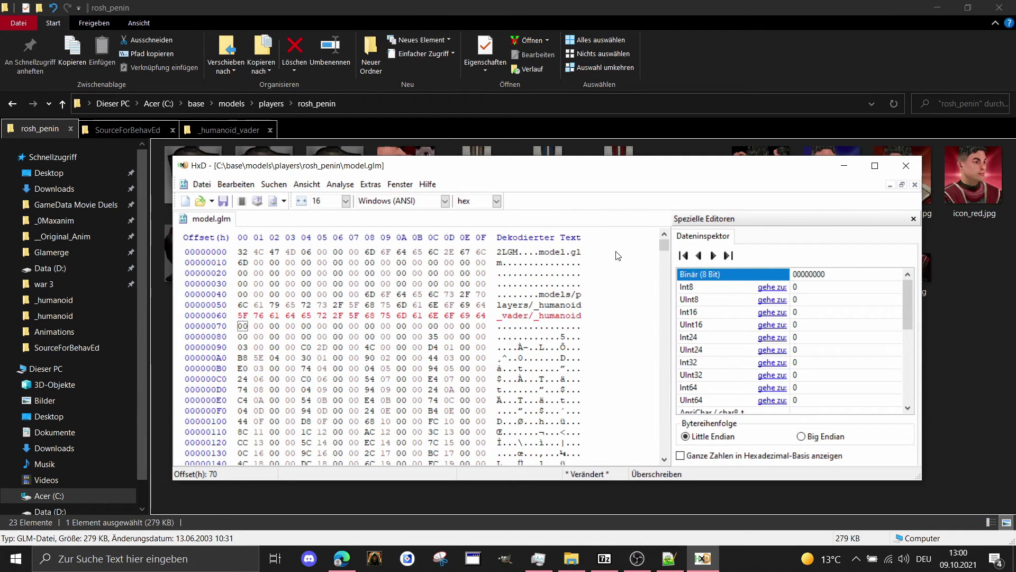
Step through the _vader/_humanoid bytes at offset 60 to check the edited path up to its end
{"action": "key", "text": "Up"}
{"action": "key", "text": "Right"}
{"action": "key", "text": "Right"}
{"action": "key", "text": "Right"}
{"action": "key", "text": "Right"}
{"action": "key", "text": "Right"}
{"action": "key", "text": "Right"}
{"action": "key", "text": "Right"}
{"action": "key", "text": "Right"}
{"action": "key", "text": "Right"}
{"action": "key", "text": "Right"}
{"action": "key", "text": "Right"}
{"action": "key", "text": "Right"}
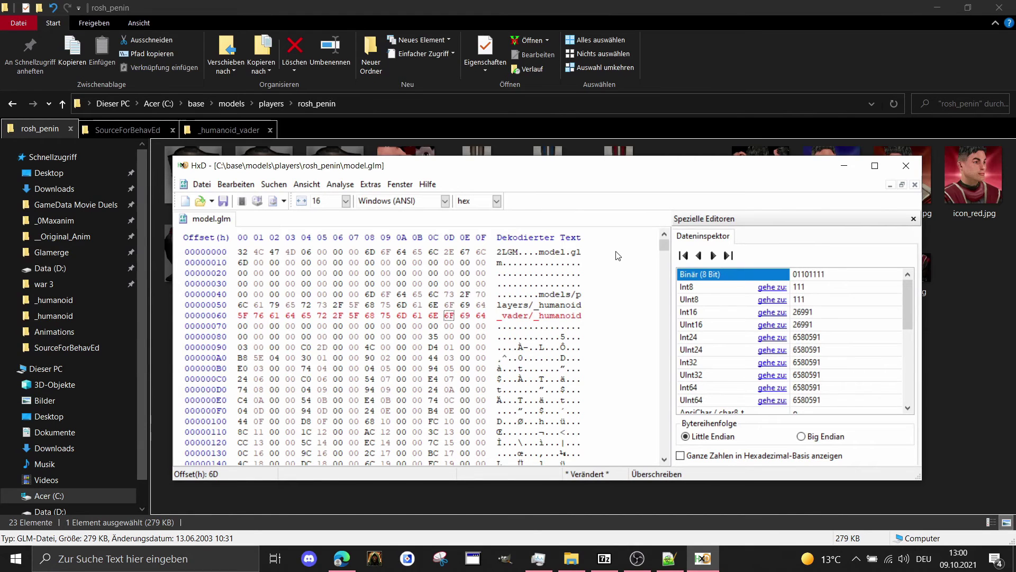
{"action": "key", "text": "Right"}
{"action": "key", "text": "Right"}
{"action": "key", "text": "Right"}
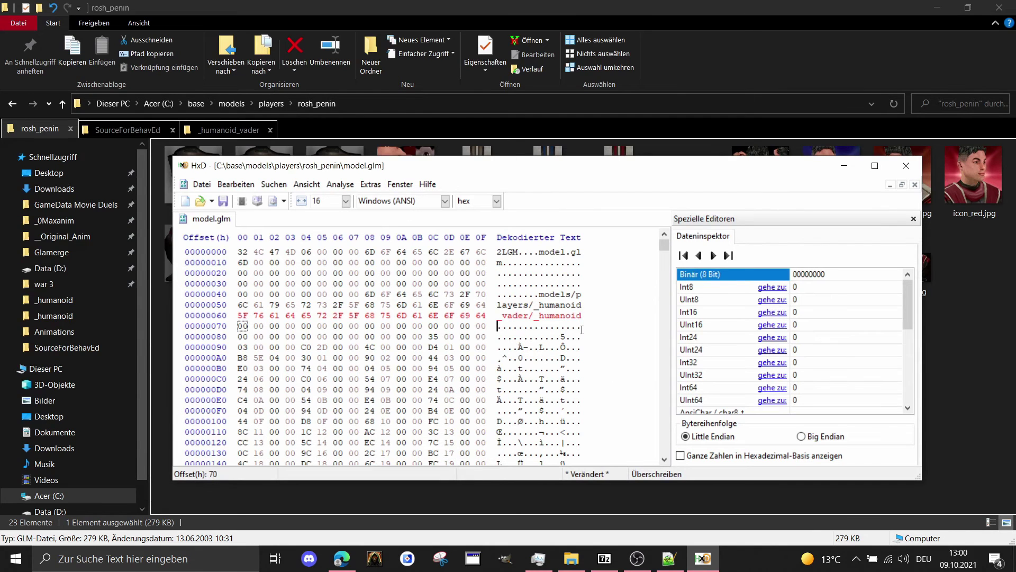
Clear and retype the ending noid of the header's animation path, then save model.glm and close the hex editor
{"action": "left_click_drag", "start_coordinate": [581, 327], "coordinate": [564, 327]}
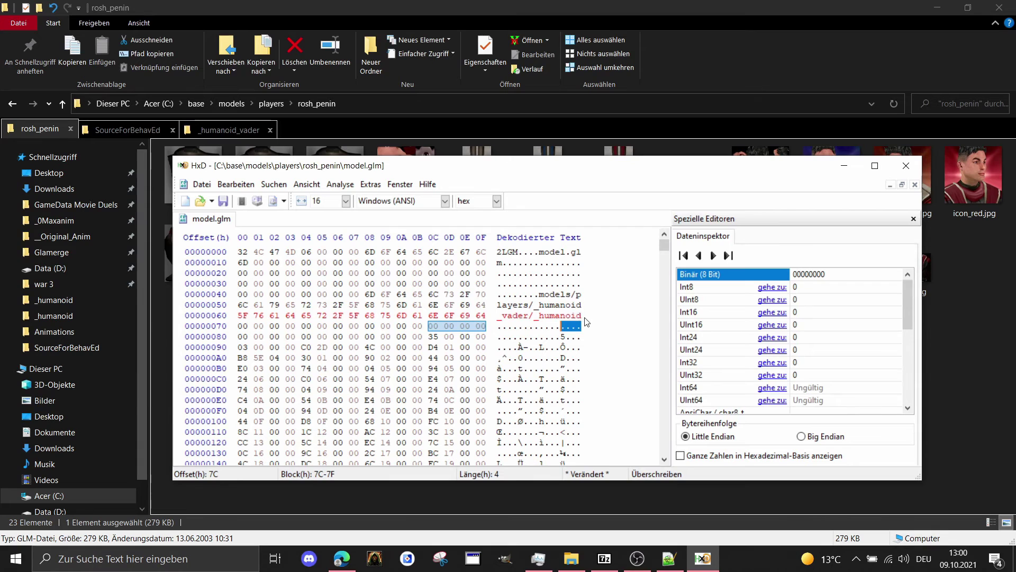
{"action": "mouse_move", "coordinate": [572, 316]}
{"action": "left_mouse_down"}
{"action": "mouse_move", "coordinate": [580, 316]}
{"action": "mouse_move", "coordinate": [563, 316]}
{"action": "left_mouse_up"}
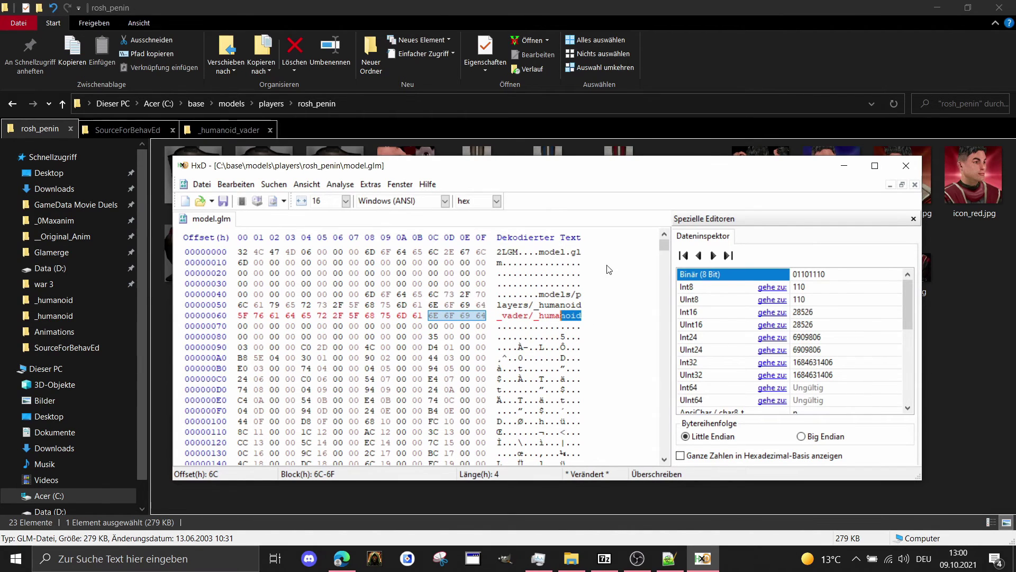
{"action": "key", "text": "Delete"}
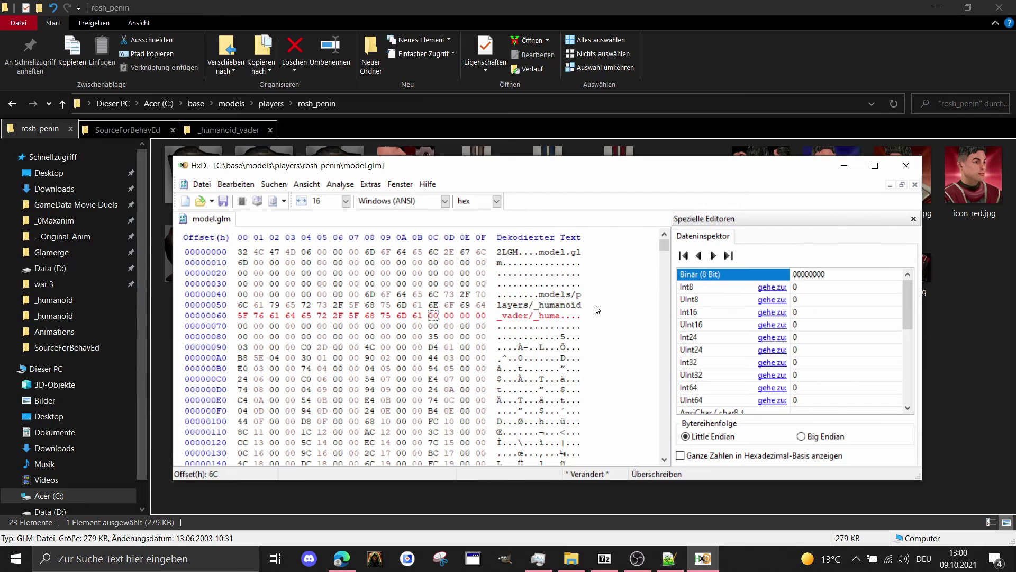
{"action": "type", "text": "noid"}
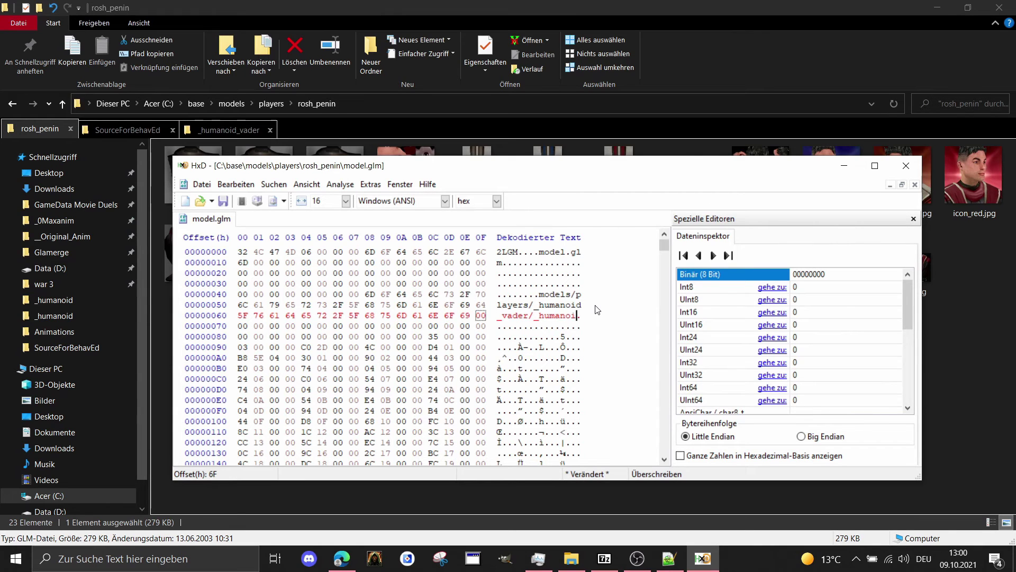
{"action": "left_click", "coordinate": [223, 200]}
{"action": "left_click", "coordinate": [906, 165]}
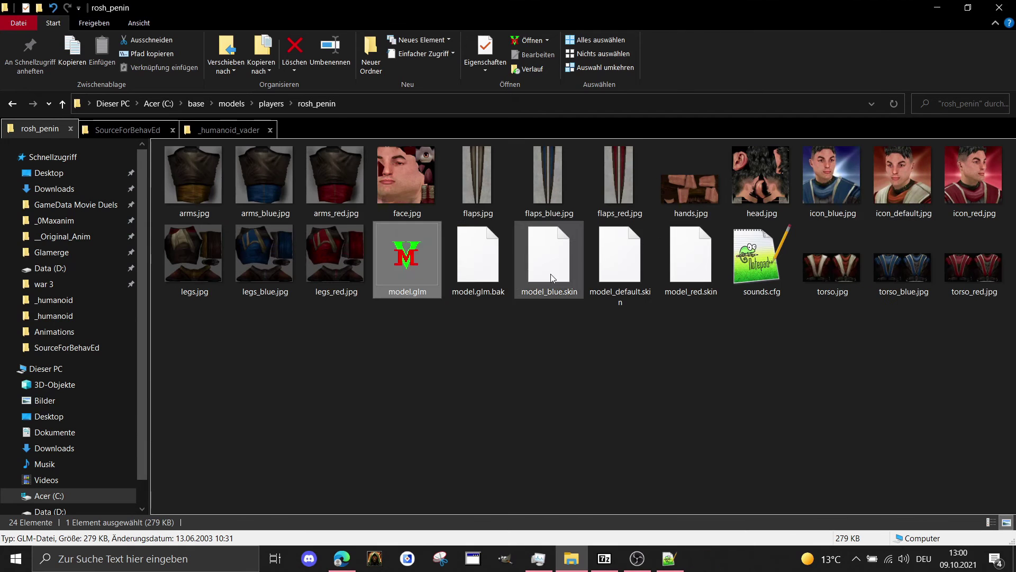
Open the edited rosh_penin model.glm in ModView, dismiss the startup warnings and maximize the window
{"action": "double_click", "coordinate": [401, 249]}
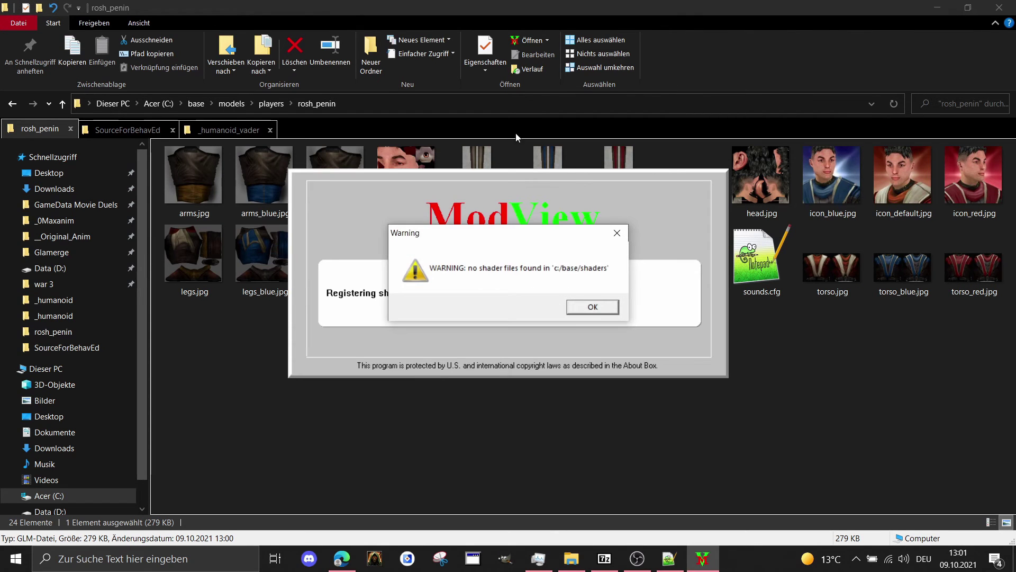
{"action": "left_click", "coordinate": [595, 307]}
{"action": "left_click", "coordinate": [605, 315]}
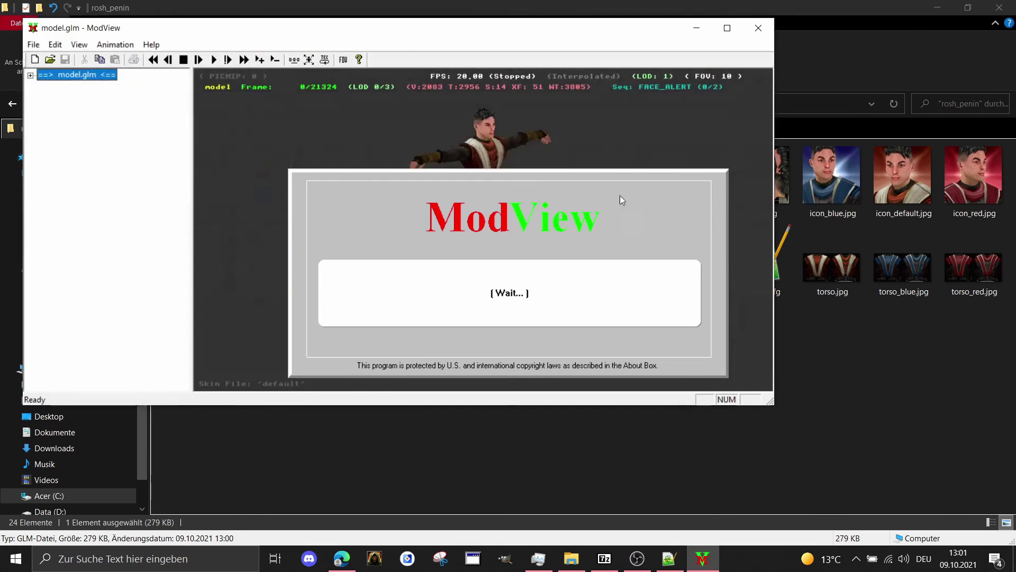
{"action": "left_click", "coordinate": [727, 28]}
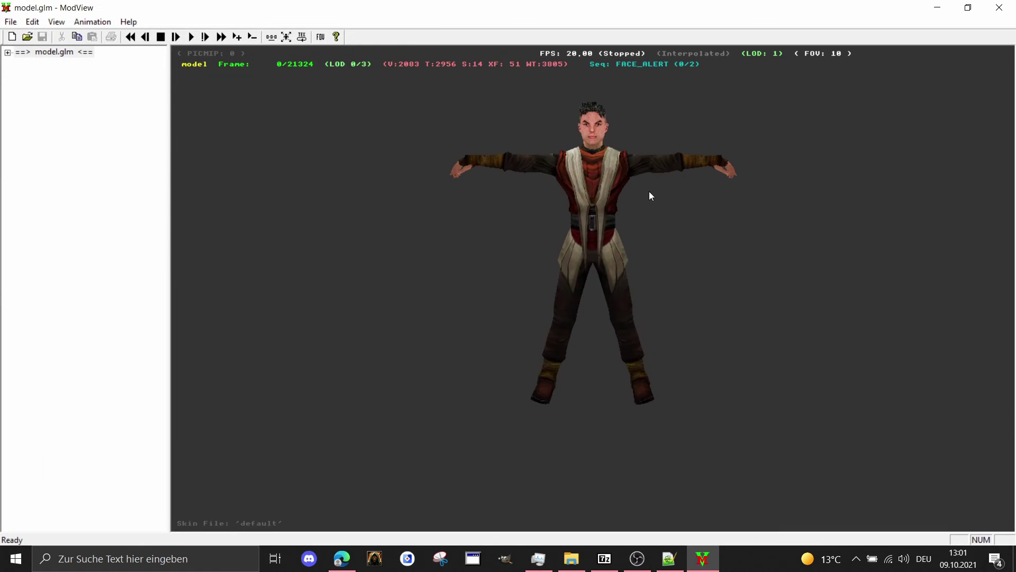
Expand the model's sequence list from the .cfg file and find the BOTH_RUN and BOTH_WALK entries
{"action": "left_click", "coordinate": [8, 52]}
{"action": "left_click", "coordinate": [21, 112]}
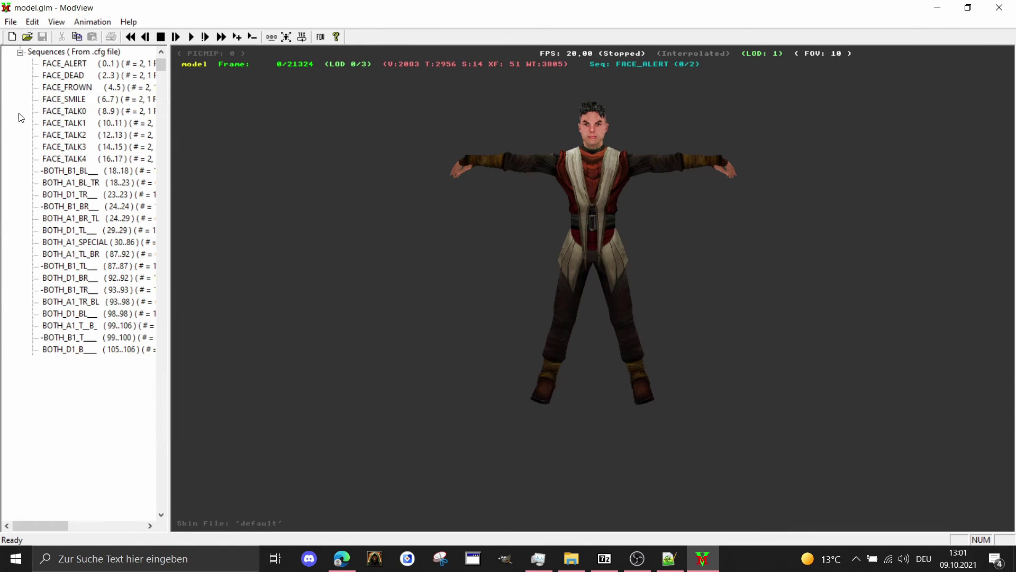
{"action": "left_click_drag", "start_coordinate": [164, 63], "coordinate": [211, 500]}
{"action": "scroll", "coordinate": [105, 365], "scroll_direction": "up", "scroll_amount": 14}
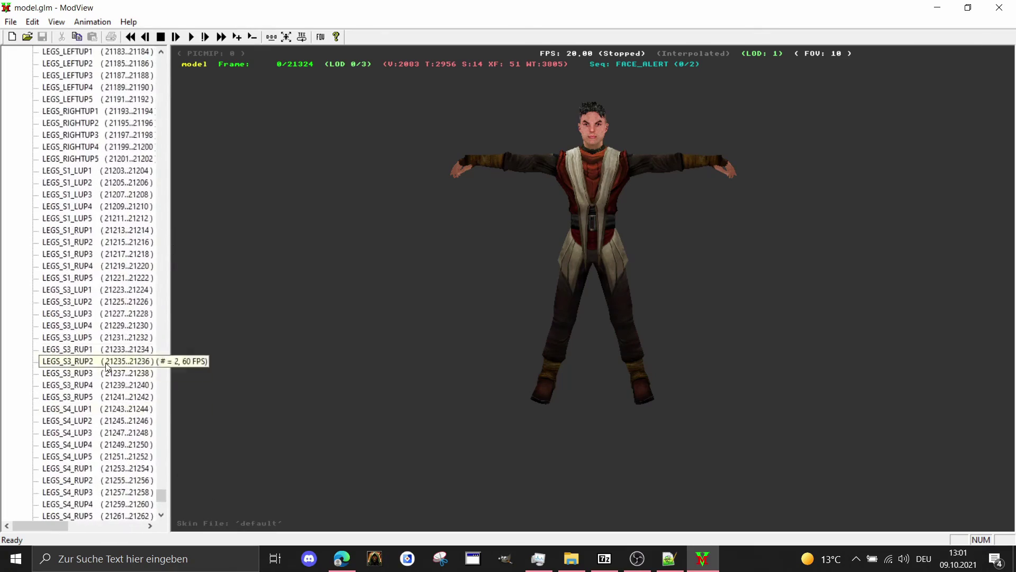
{"action": "scroll", "coordinate": [101, 359], "scroll_direction": "up", "scroll_amount": 6}
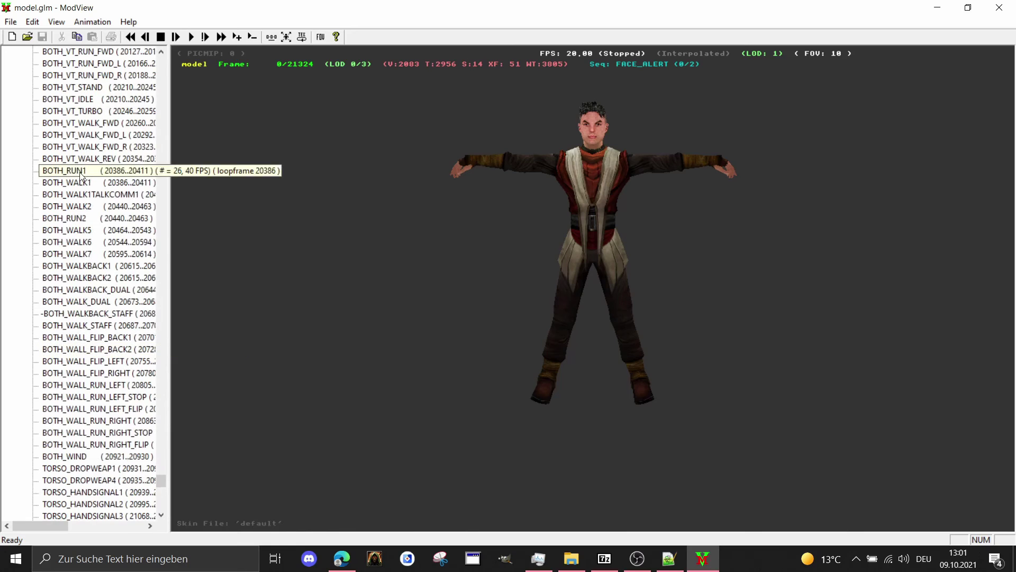
Play the BOTH_RUN1 sequence on the model, then BOTH_RUN2, to check the sped-up walks used as runs
{"action": "left_click", "coordinate": [83, 174]}
{"action": "left_click", "coordinate": [88, 206]}
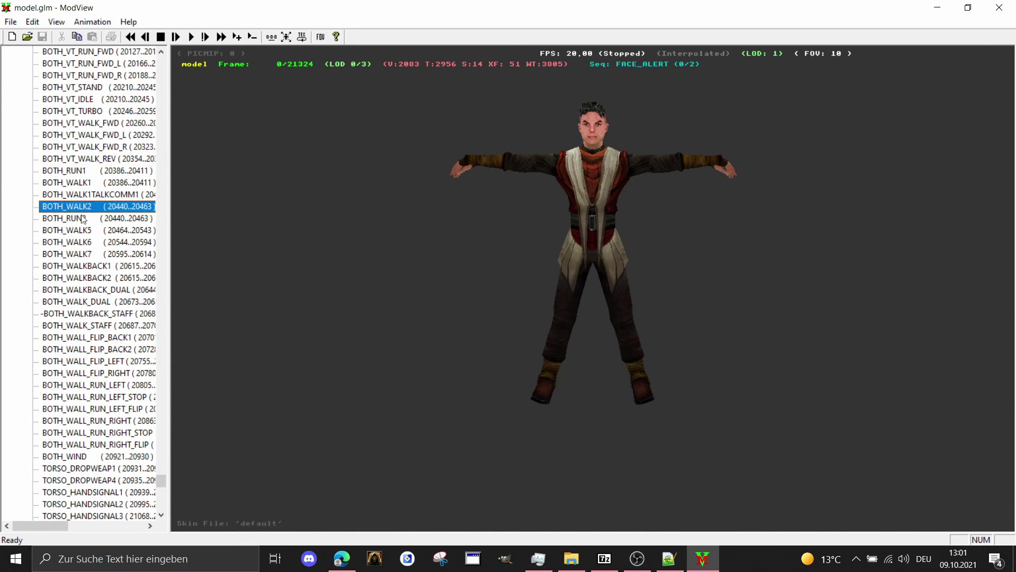
{"action": "left_click", "coordinate": [83, 217]}
{"action": "left_click", "coordinate": [83, 175]}
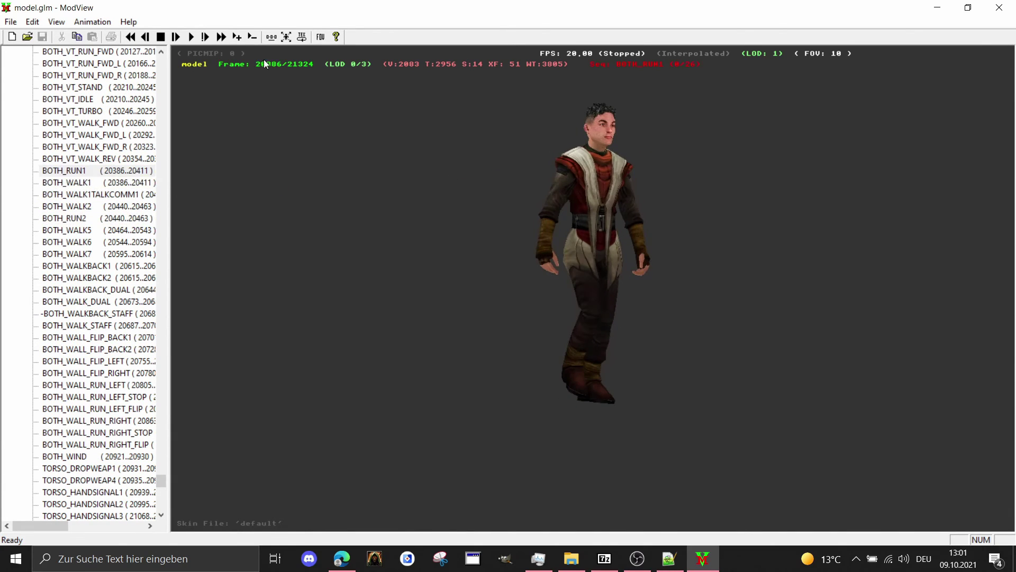
{"action": "left_click", "coordinate": [206, 36]}
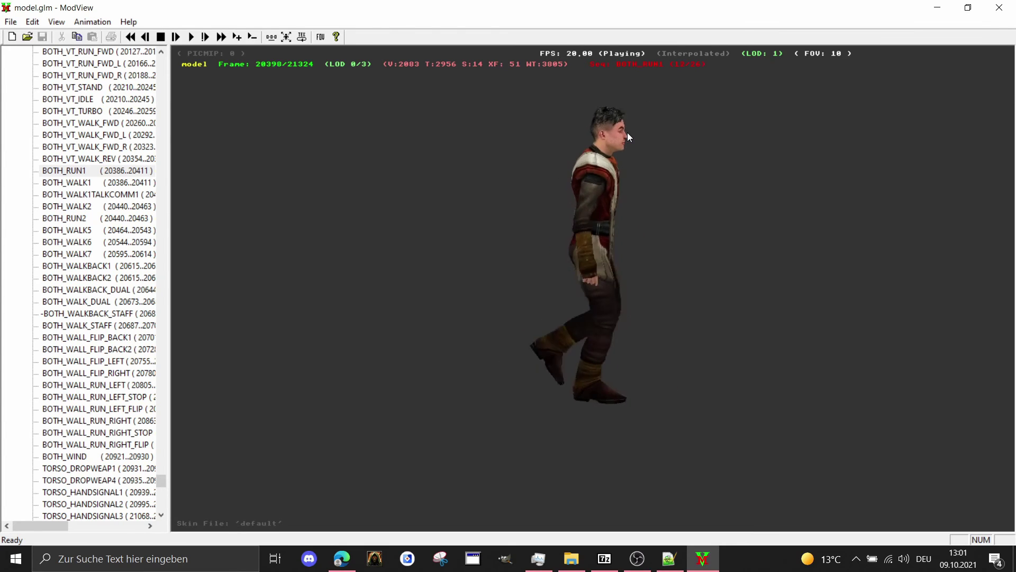
{"action": "left_click", "coordinate": [64, 218]}
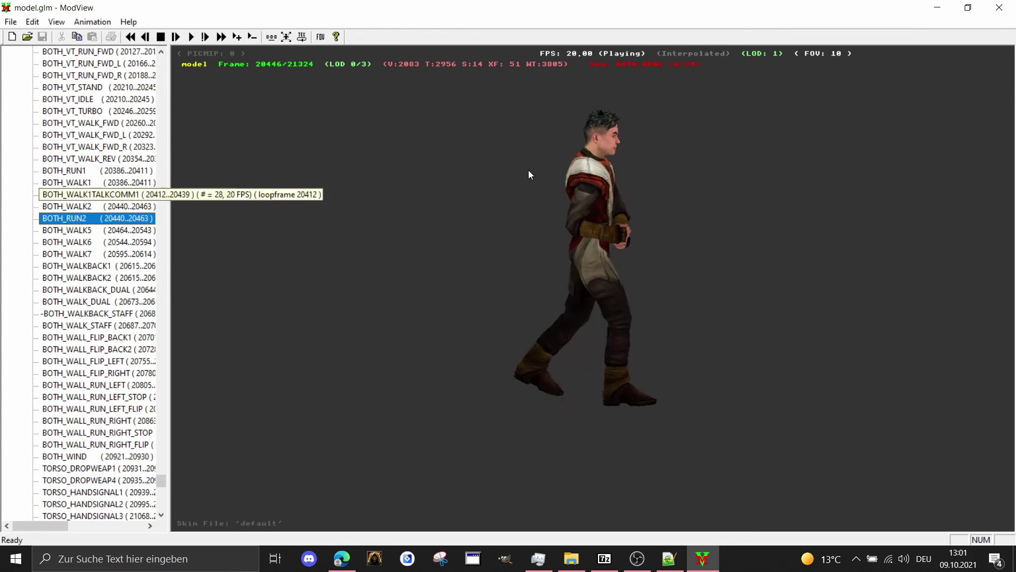
{"action": "left_click_drag", "start_coordinate": [810, 146], "coordinate": [745, 145]}
Close ModView and open the _humanoid_vader folder inside players in File Explorer
{"action": "key", "text": "alt+Tab"}
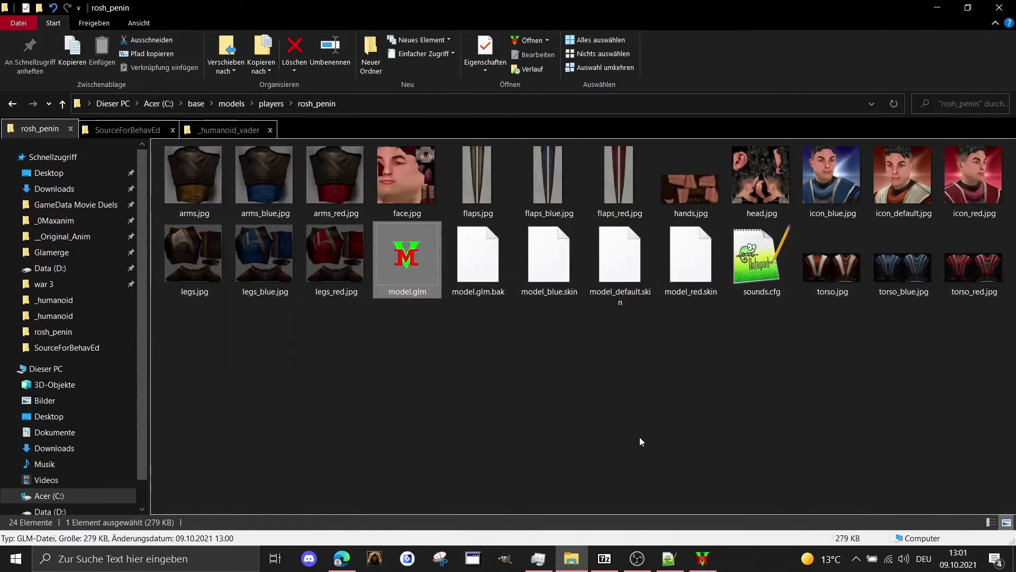
{"action": "left_click", "coordinate": [271, 103]}
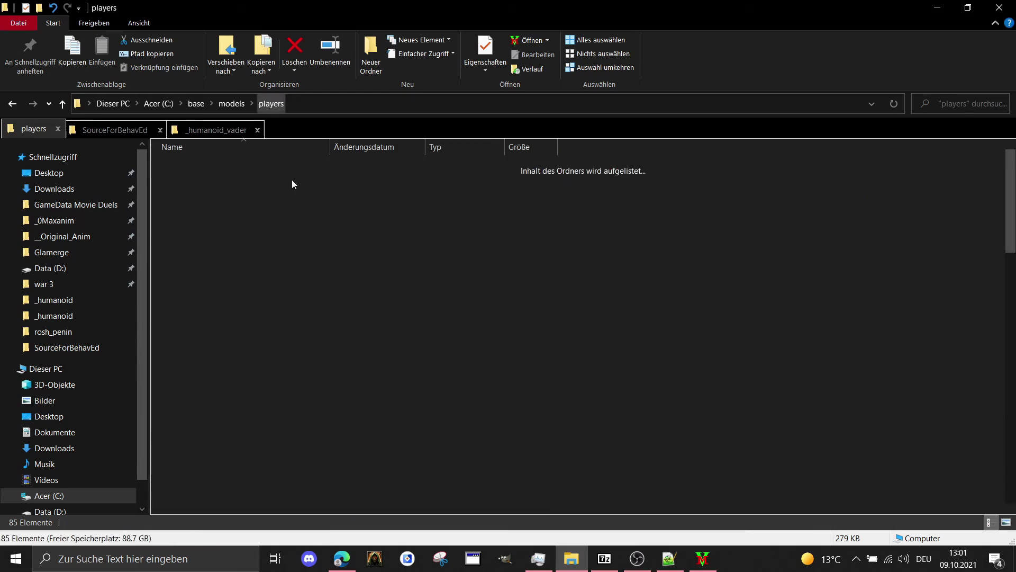
{"action": "scroll", "coordinate": [317, 280], "scroll_direction": "up", "scroll_amount": 12}
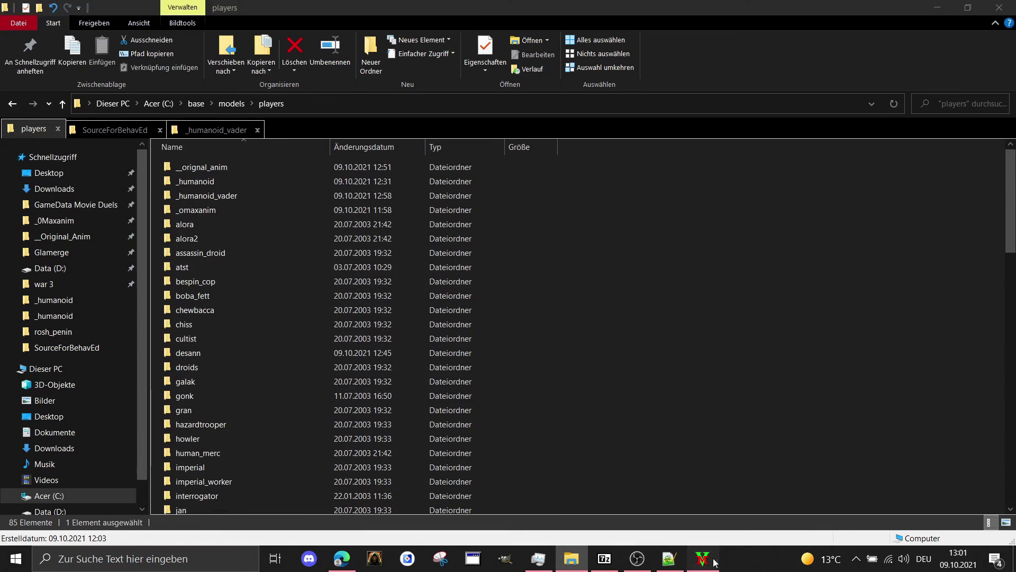
{"action": "key", "text": "alt+Tab"}
{"action": "key", "text": "alt+Tab"}
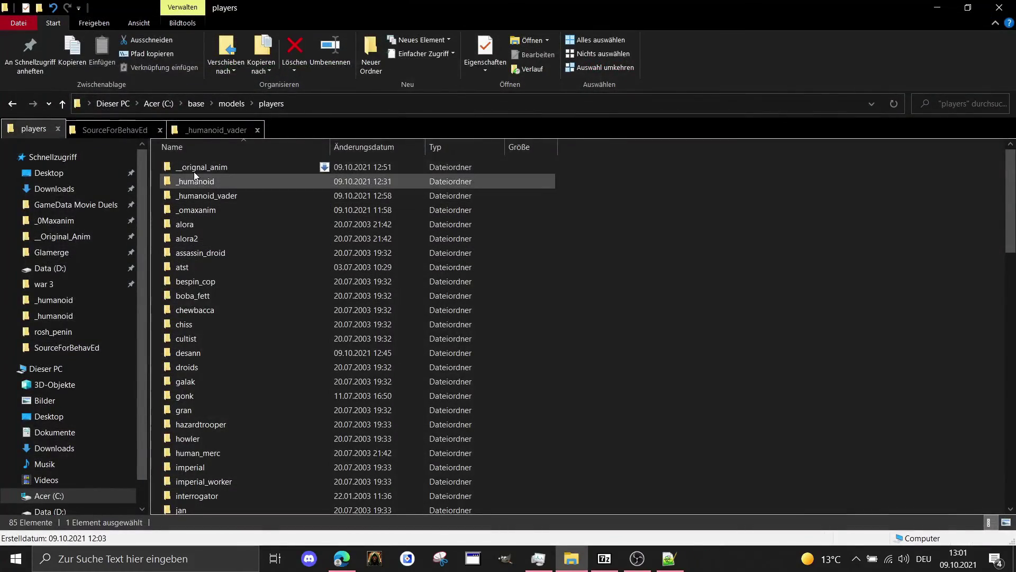
{"action": "double_click", "coordinate": [192, 194]}
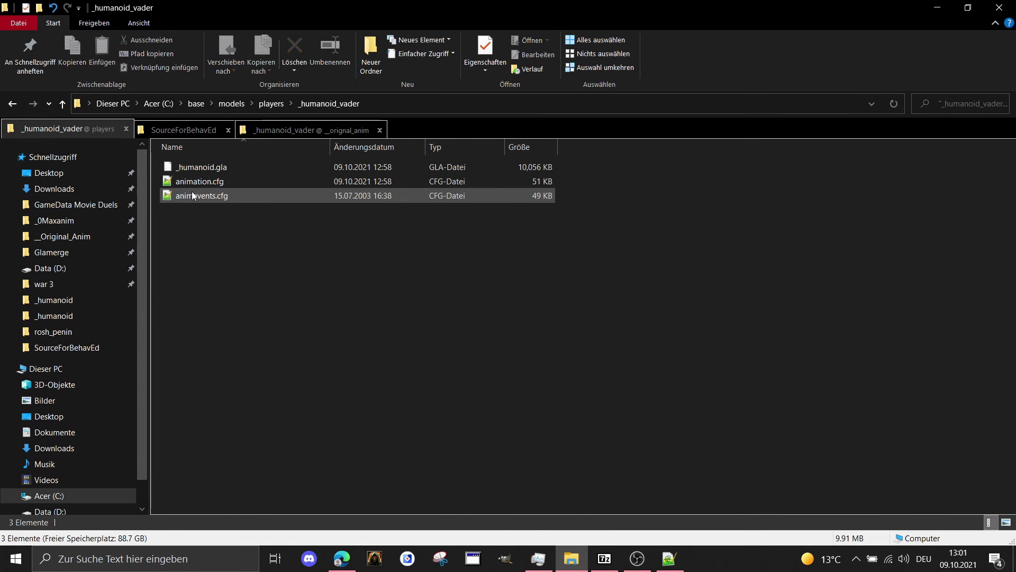
Remove the read-only attribute from animevents.cfg in the _humanoid_vader folder
{"action": "left_click", "coordinate": [194, 195]}
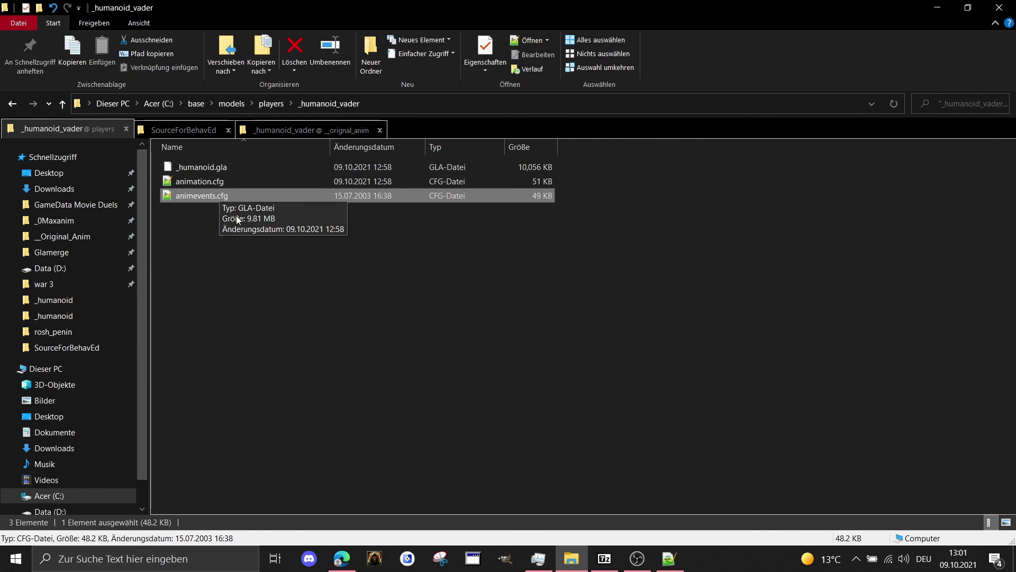
{"action": "right_click", "coordinate": [221, 195]}
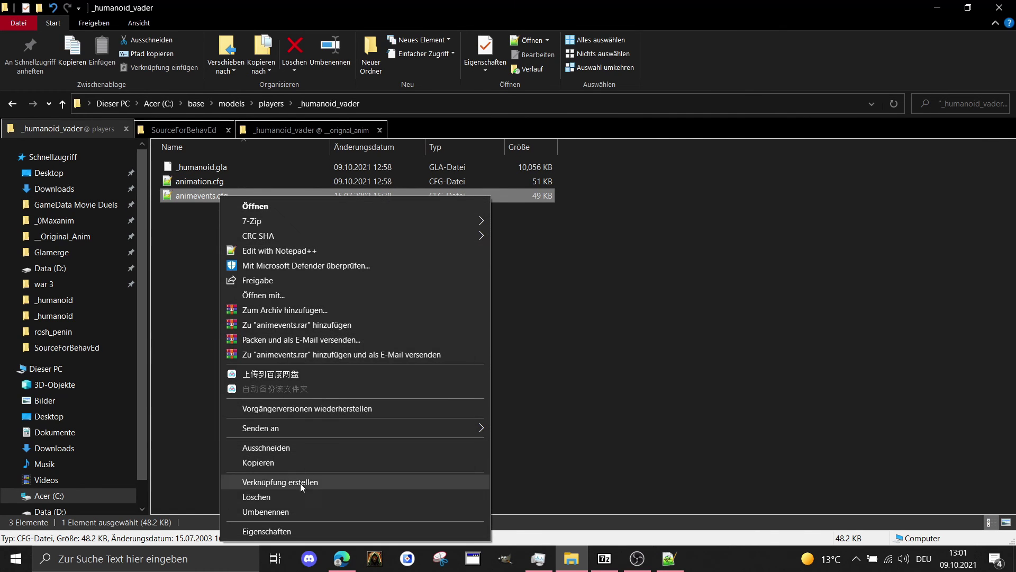
{"action": "left_click", "coordinate": [297, 535]}
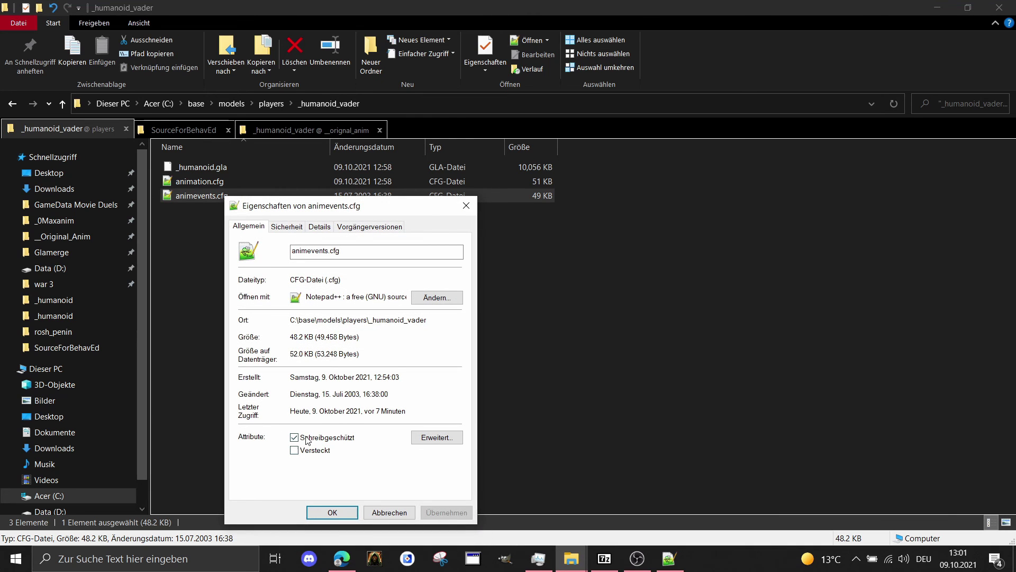
{"action": "left_click", "coordinate": [307, 437]}
{"action": "left_click", "coordinate": [332, 512]}
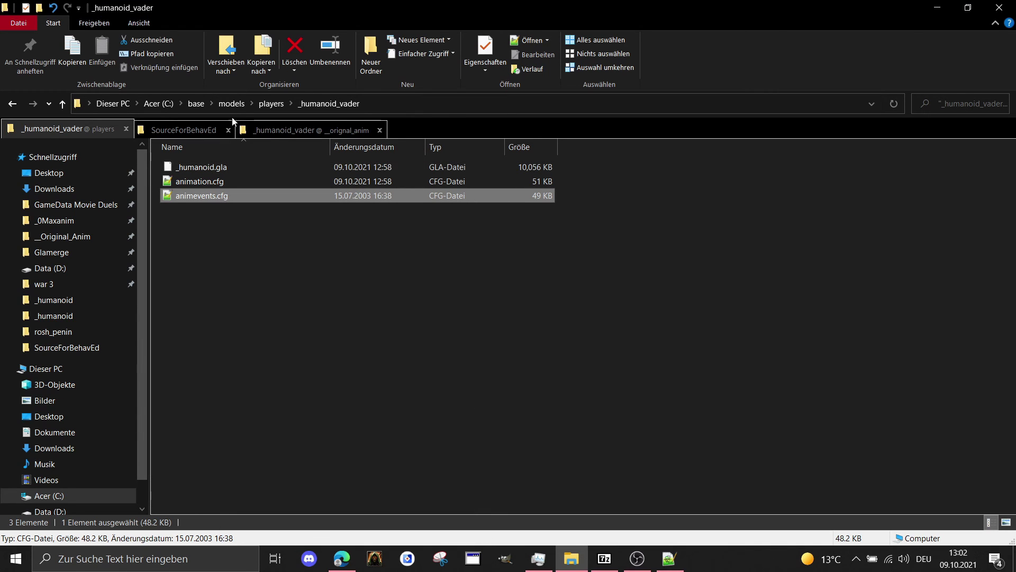
Open animevents.cfg from the _humanoid_vader folder in Notepad++ and search it for run1
{"action": "double_click", "coordinate": [293, 196]}
{"action": "scroll", "coordinate": [509, 288], "scroll_direction": "down", "scroll_amount": 10}
{"action": "scroll", "coordinate": [300, 253], "scroll_direction": "down", "scroll_amount": 8}
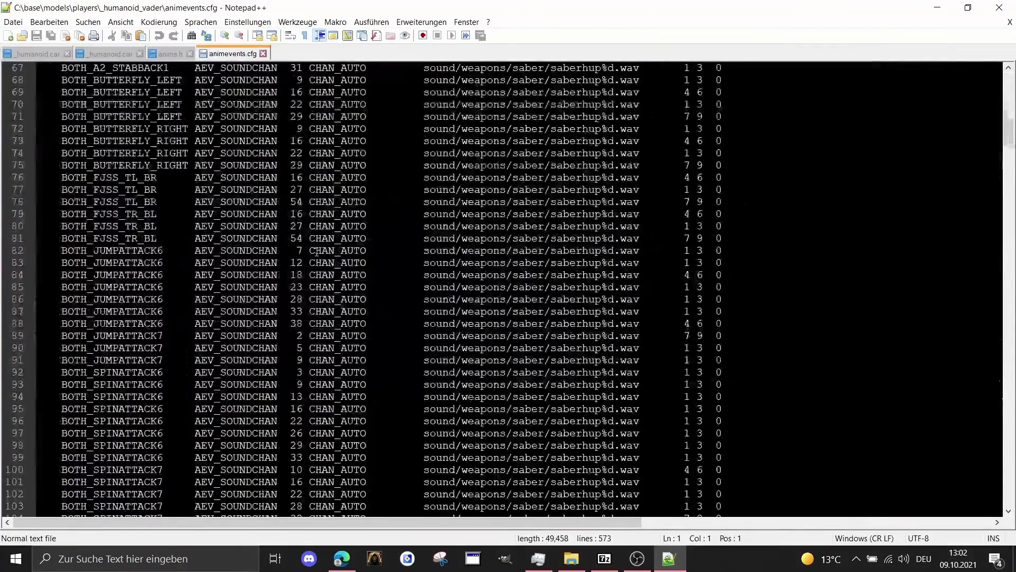
{"action": "key", "text": "ctrl+f"}
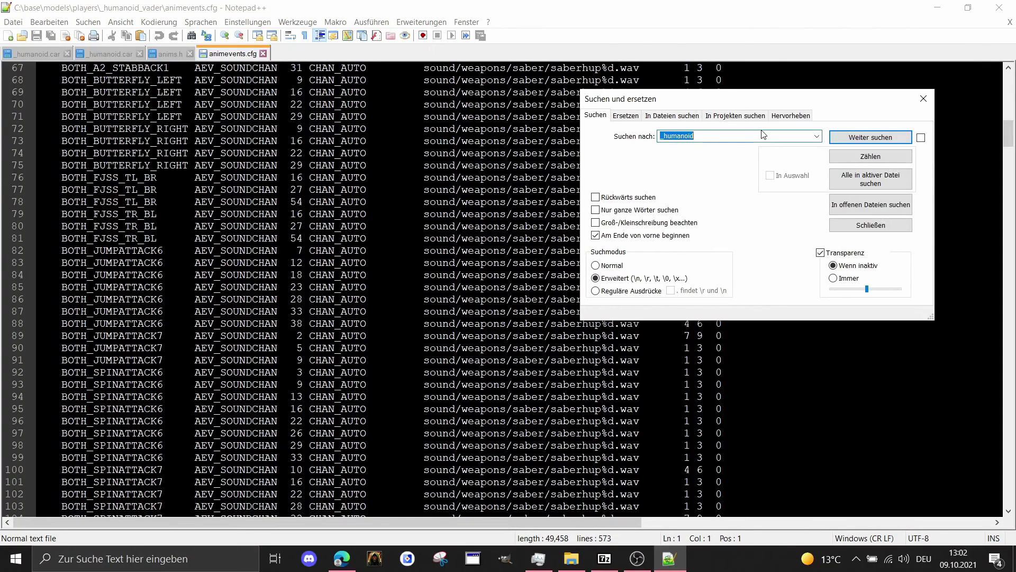
{"action": "type", "text": "run"}
{"action": "key", "text": "Return"}
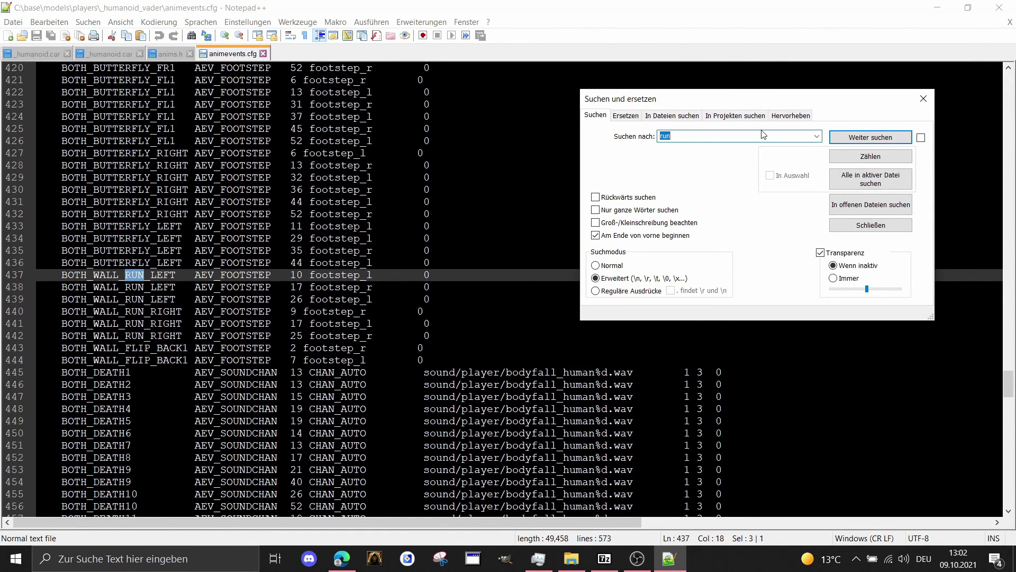
{"action": "type", "text": "run1"}
{"action": "key", "text": "Return"}
{"action": "scroll", "coordinate": [87, 324], "scroll_direction": "up", "scroll_amount": 1}
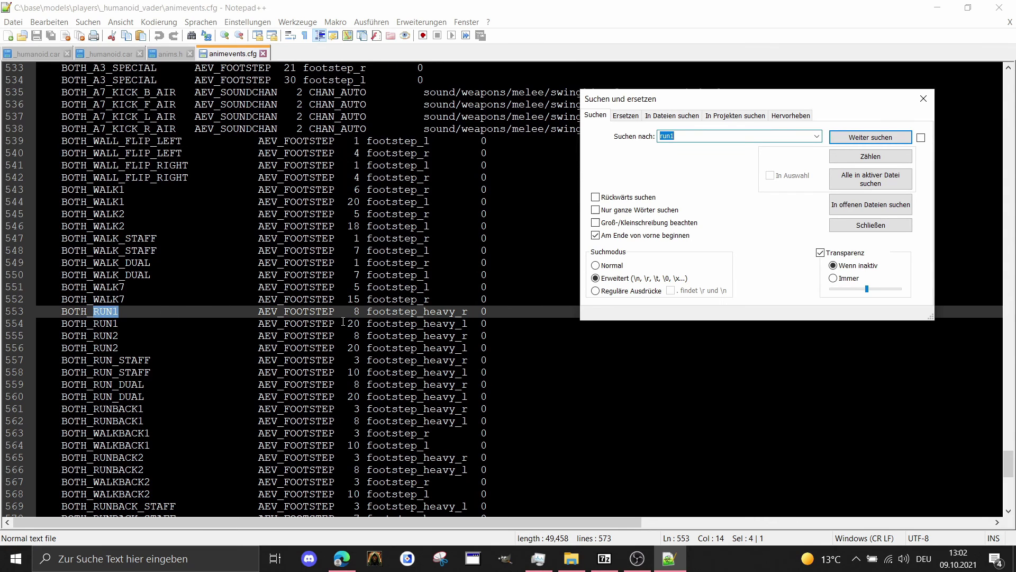
Examine the footstep types and frame numbers of the BOTH_RUN1 entries and compare them with the BOTH_WALK1 entries
{"action": "left_click", "coordinate": [94, 311]}
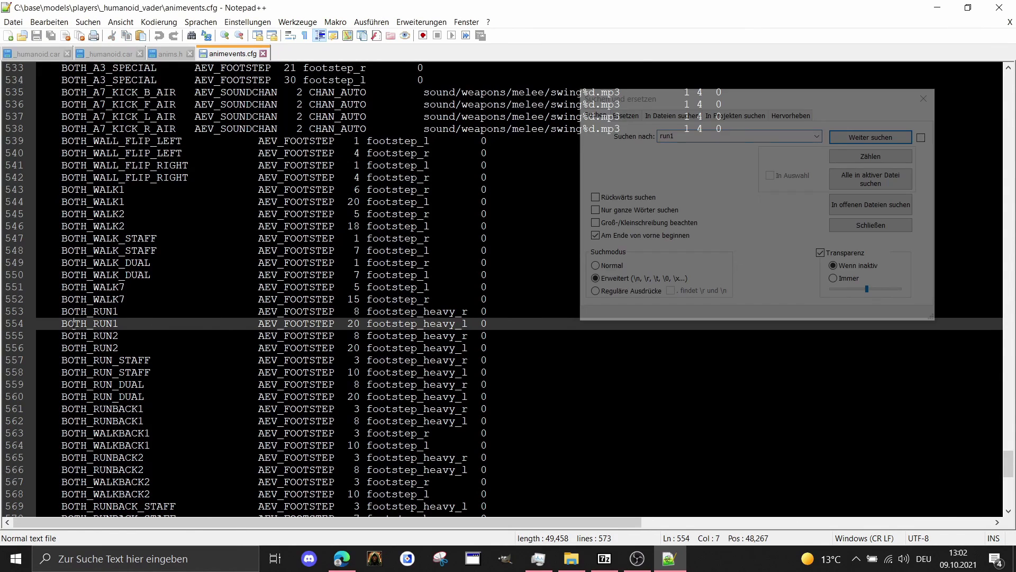
{"action": "left_click", "coordinate": [425, 312]}
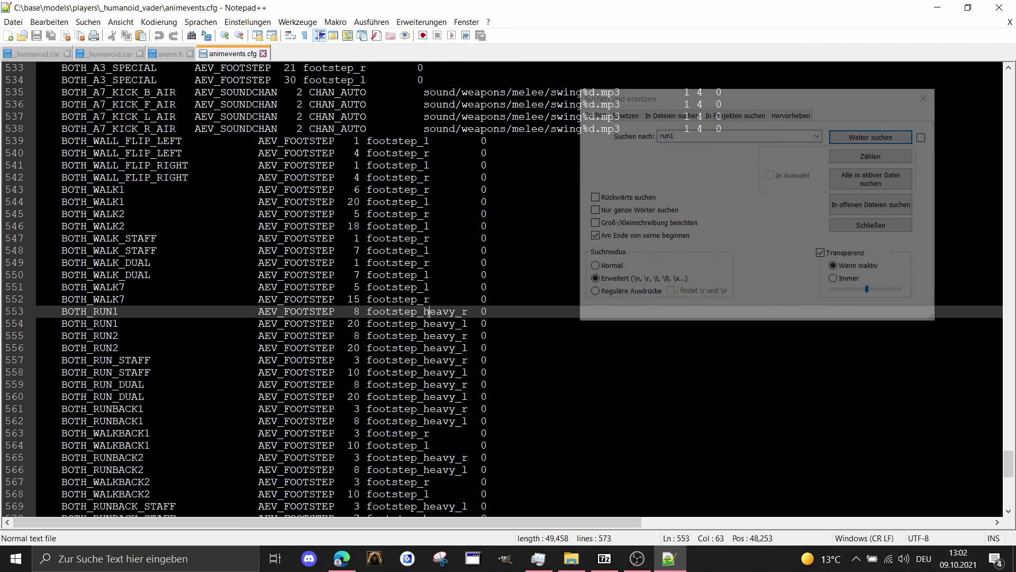
{"action": "left_click", "coordinate": [405, 324]}
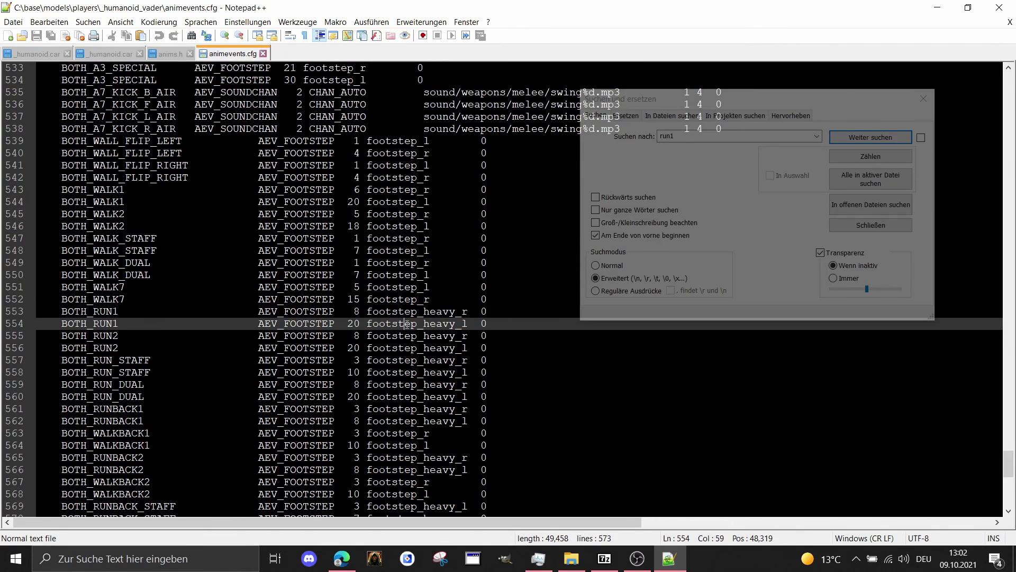
{"action": "left_click", "coordinate": [355, 311]}
{"action": "scroll", "coordinate": [353, 307], "scroll_direction": "up", "scroll_amount": 2}
{"action": "scroll", "coordinate": [352, 297], "scroll_direction": "down", "scroll_amount": 3}
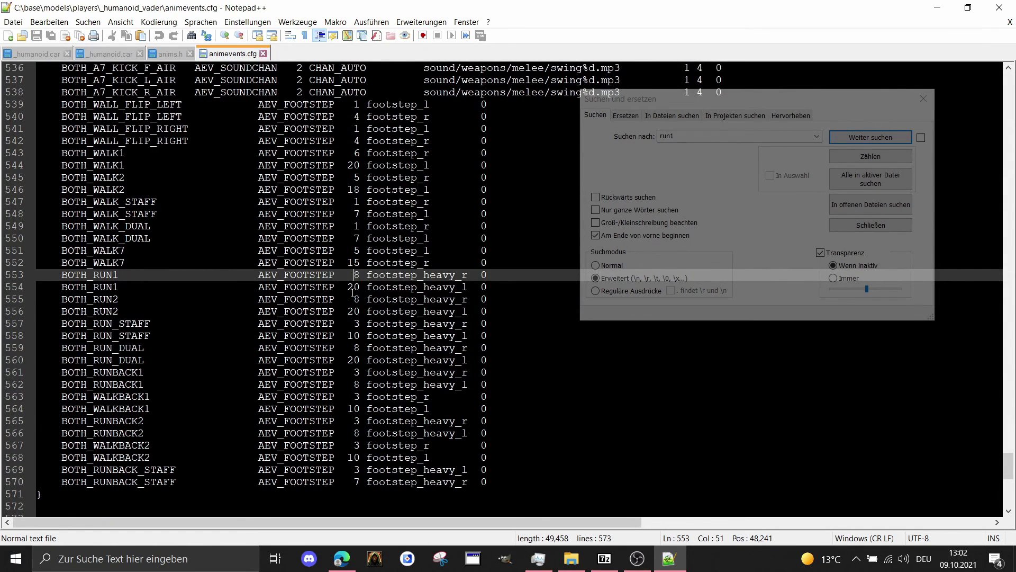
{"action": "scroll", "coordinate": [344, 267], "scroll_direction": "up", "scroll_amount": 1}
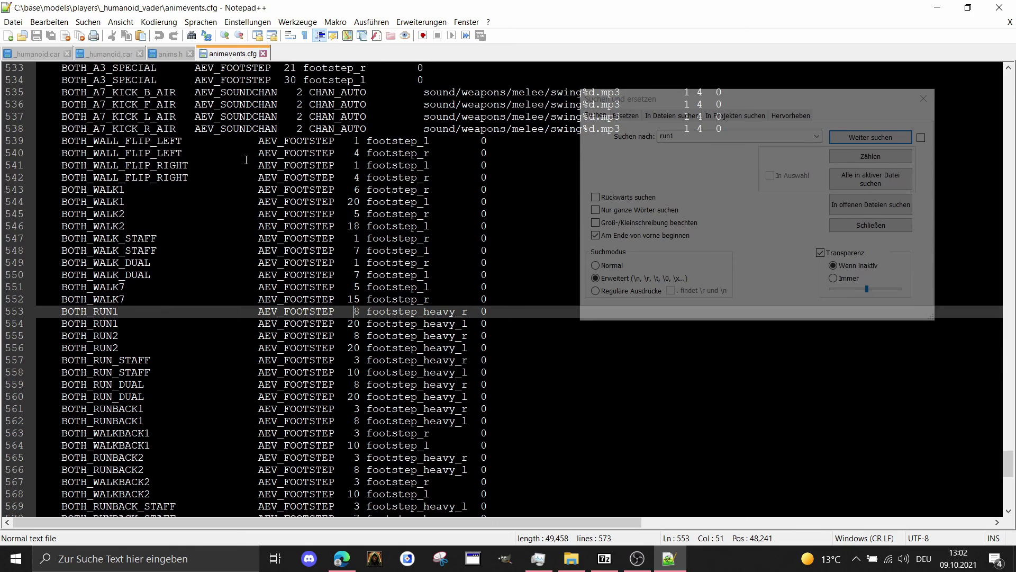
{"action": "double_click", "coordinate": [358, 190]}
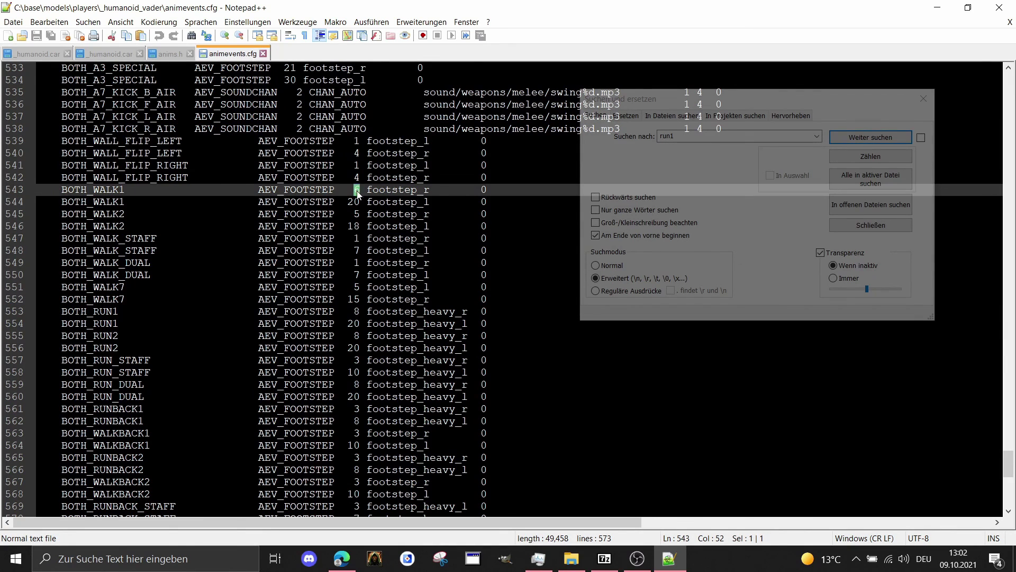
Copy the four BOTH_WALK1 and BOTH_WALK2 footstep lines and paste them, aligned, between the BOTH_WALK7 and BOTH_RUN1 entries, set off by blank lines
{"action": "left_click_drag", "start_coordinate": [487, 226], "coordinate": [32, 192]}
{"action": "key", "text": "ctrl+c"}
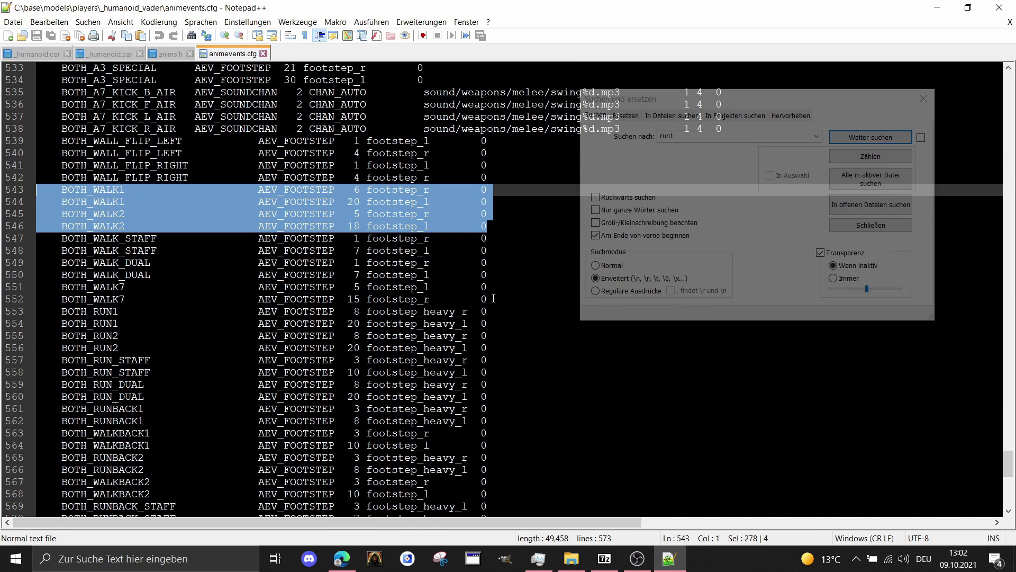
{"action": "left_click", "coordinate": [493, 242]}
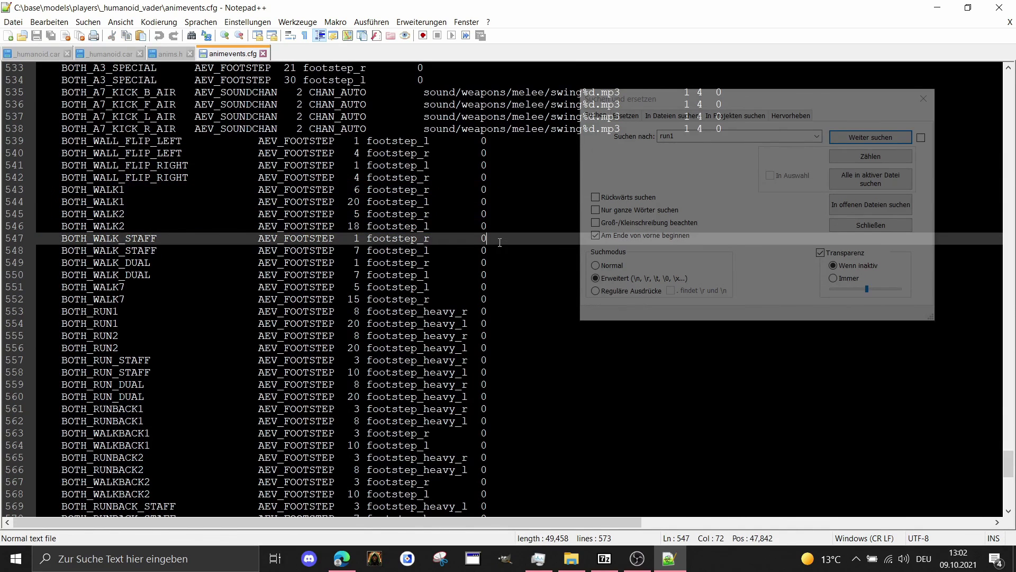
{"action": "left_click", "coordinate": [511, 303]}
{"action": "key", "text": "Return"}
{"action": "key", "text": "Return"}
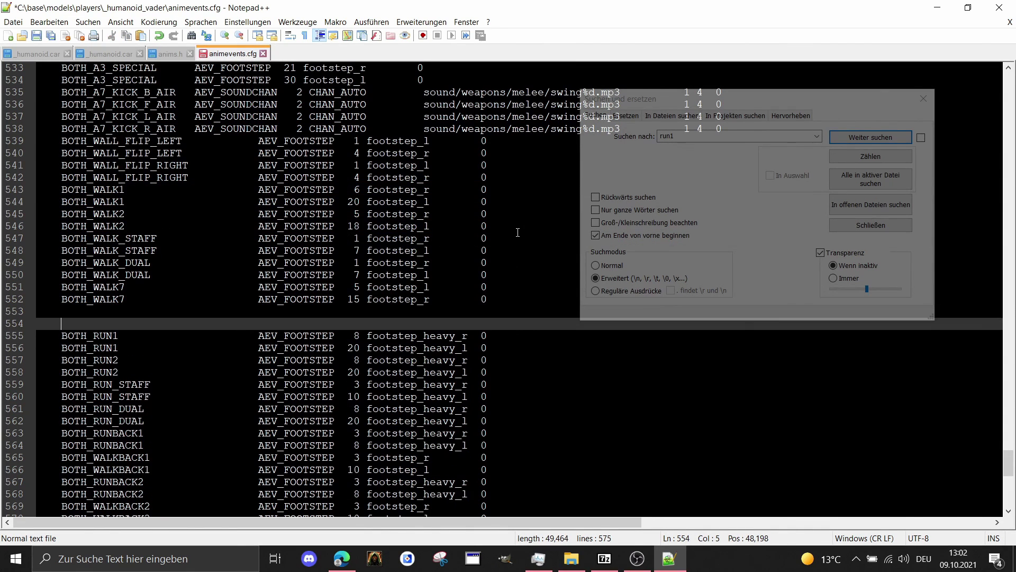
{"action": "key", "text": "ctrl+v"}
{"action": "key", "text": "Return"}
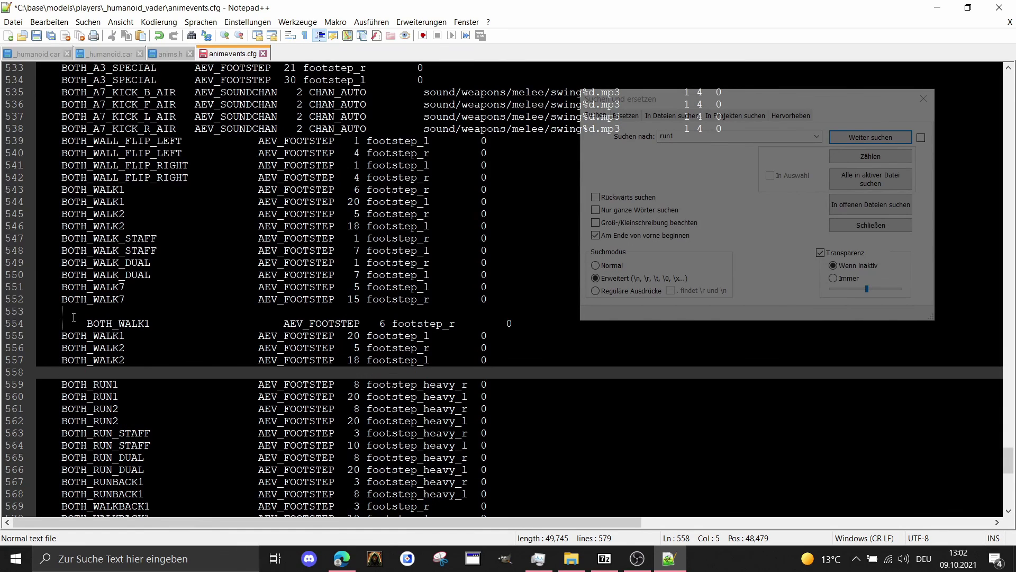
{"action": "left_click", "coordinate": [87, 321]}
{"action": "key", "text": "BackSpace"}
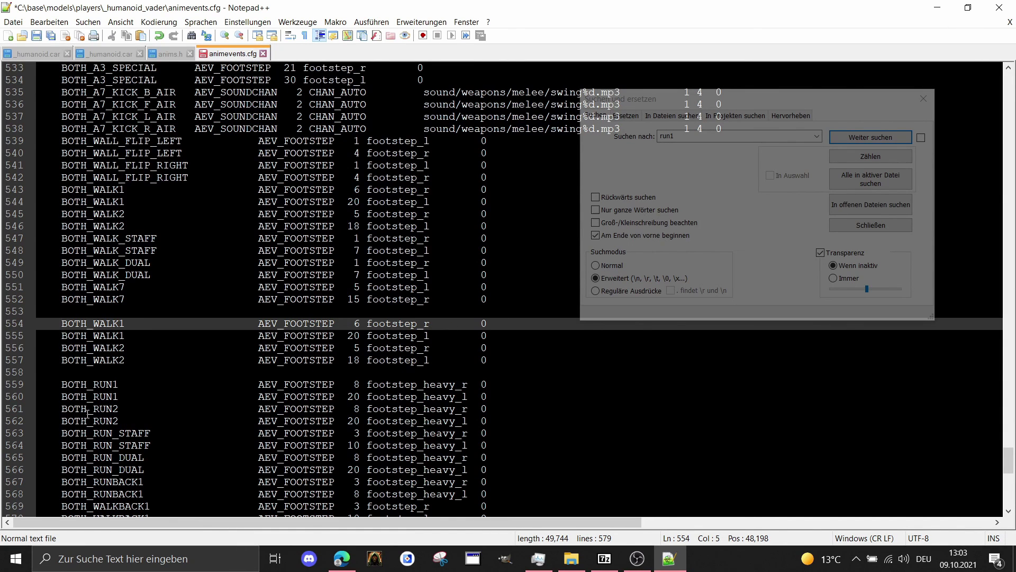
Rename BOTH_WALK1 to BOTH_RUN1 in both of its pasted footstep lines
{"action": "double_click", "coordinate": [111, 383]}
{"action": "key", "text": "ctrl+c"}
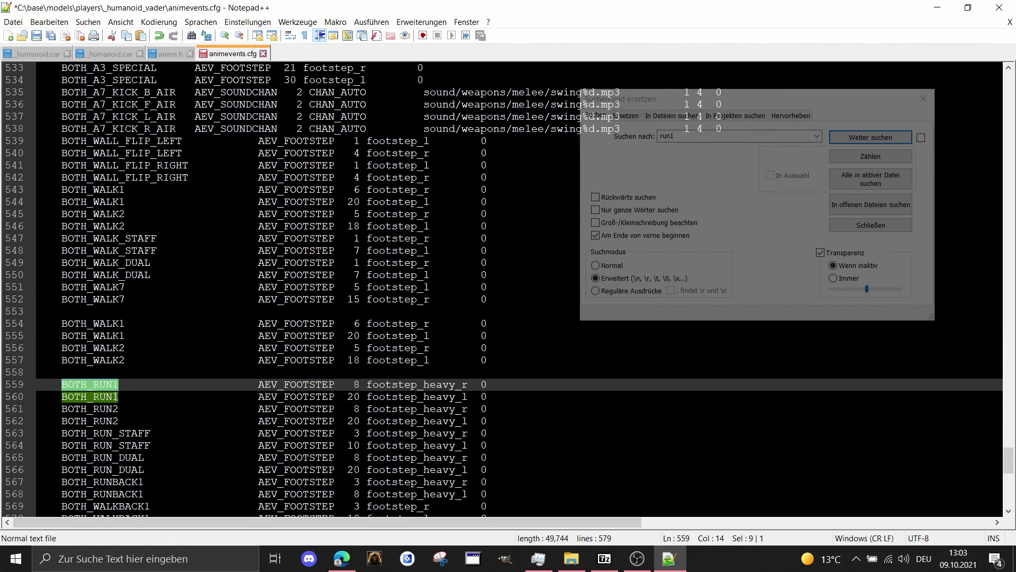
{"action": "double_click", "coordinate": [101, 323]}
{"action": "key", "text": "ctrl+v"}
{"action": "double_click", "coordinate": [105, 336]}
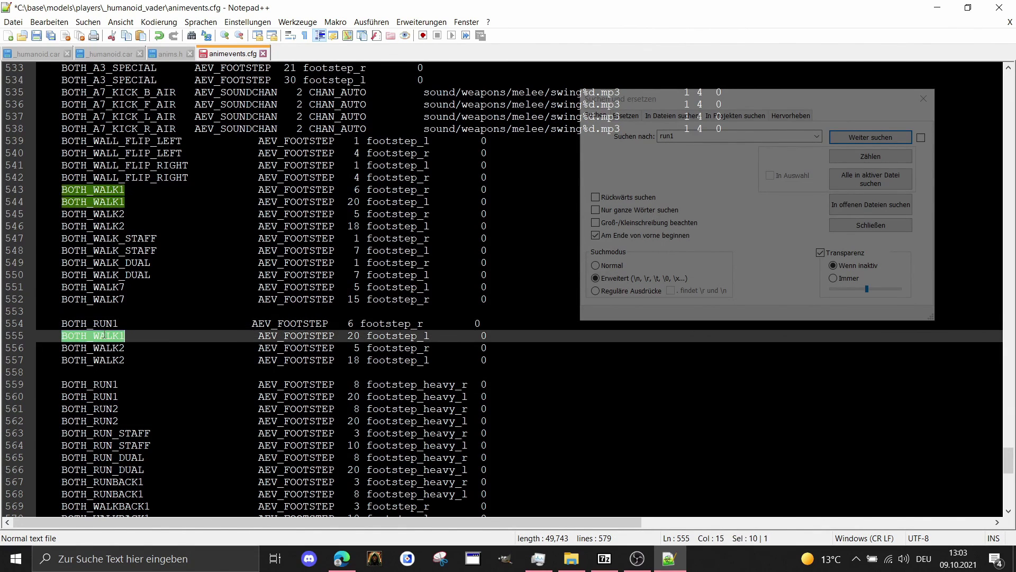
{"action": "key", "text": "ctrl+v"}
Rename BOTH_WALK2 to BOTH_RUN2 in both of its pasted footstep lines
{"action": "double_click", "coordinate": [106, 408]}
{"action": "left_click", "coordinate": [111, 349]}
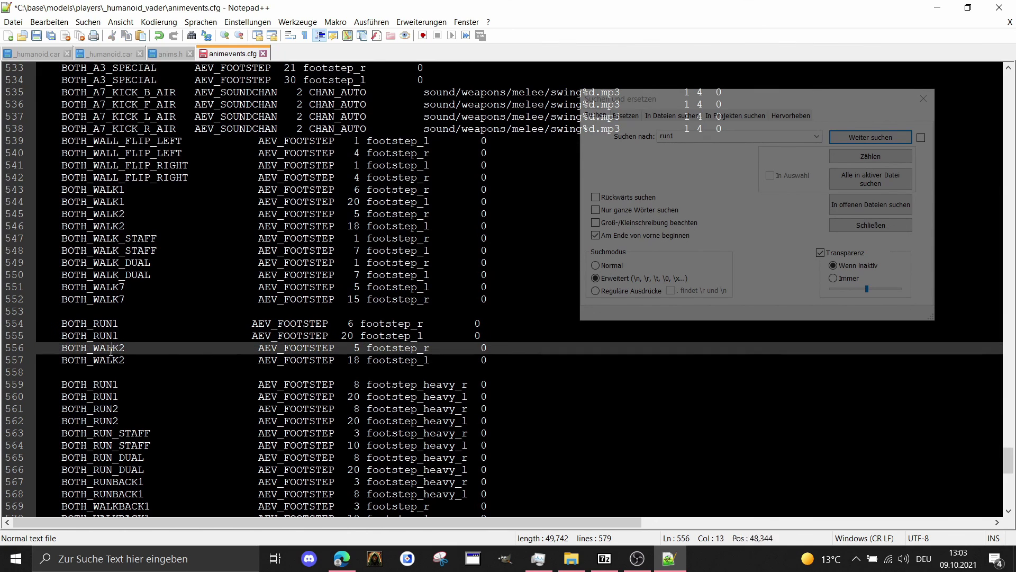
{"action": "double_click", "coordinate": [110, 349]}
{"action": "type", "text": "BOTH_RUN2"}
{"action": "double_click", "coordinate": [109, 361]}
{"action": "type", "text": "BOTH_RUN2"}
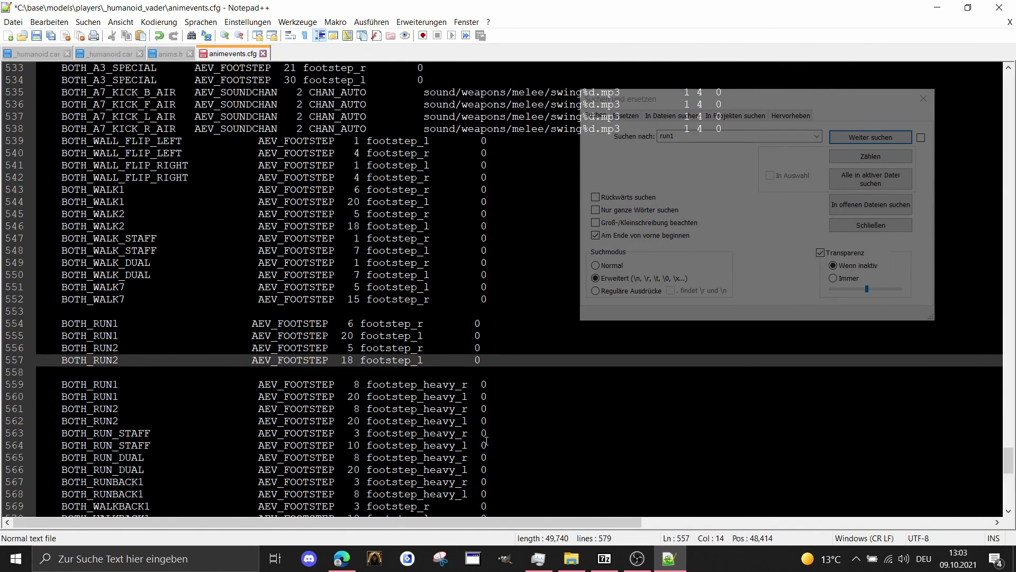
Delete the four original heavy-footstep BOTH_RUN1 and BOTH_RUN2 lines and the surrounding blank lines, and save animevents.cfg
{"action": "left_click_drag", "start_coordinate": [498, 422], "coordinate": [2, 372]}
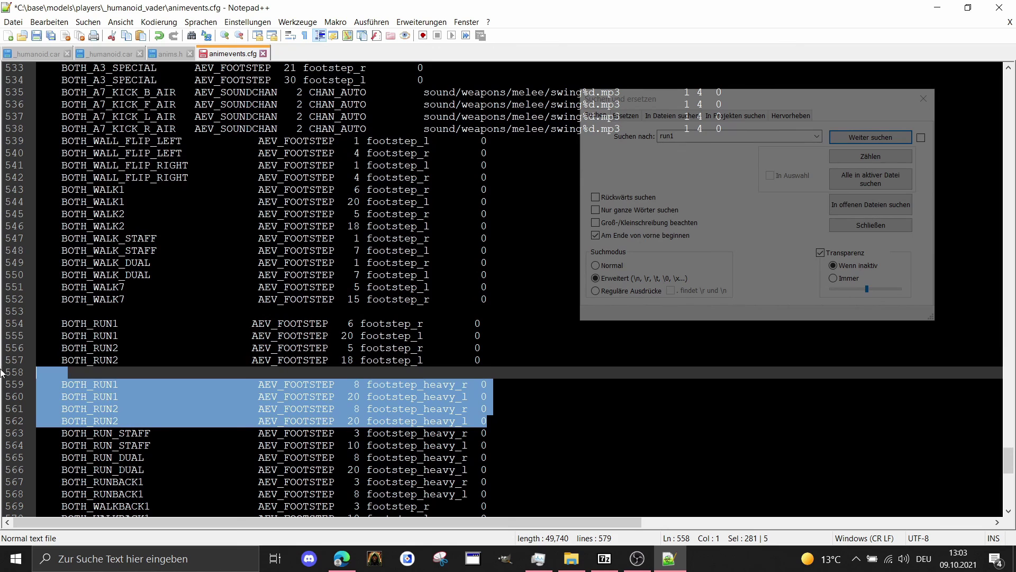
{"action": "key", "text": "Delete"}
{"action": "key", "text": "BackSpace"}
{"action": "left_click", "coordinate": [131, 312]}
{"action": "key", "text": "BackSpace"}
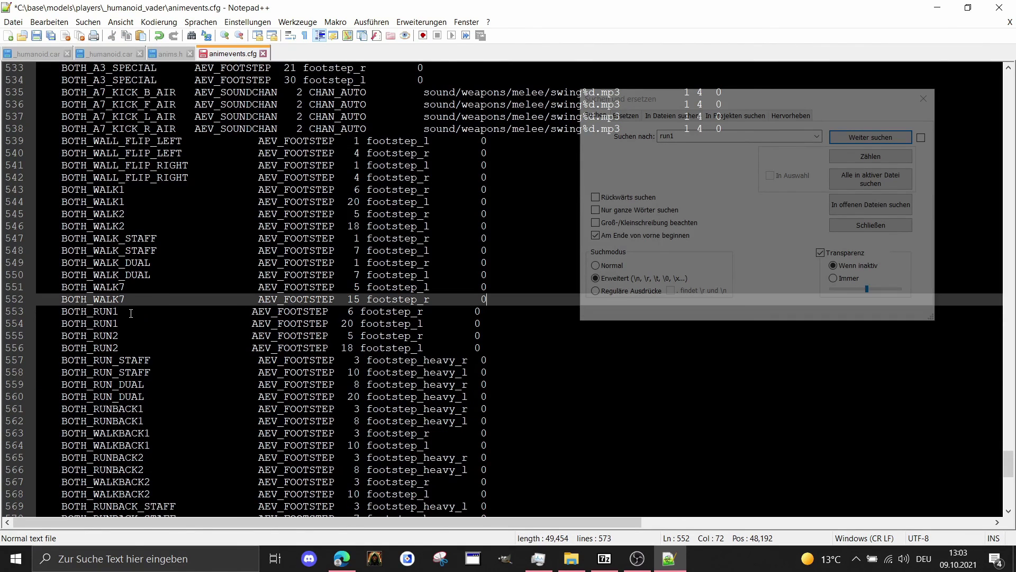
{"action": "left_click", "coordinate": [36, 36]}
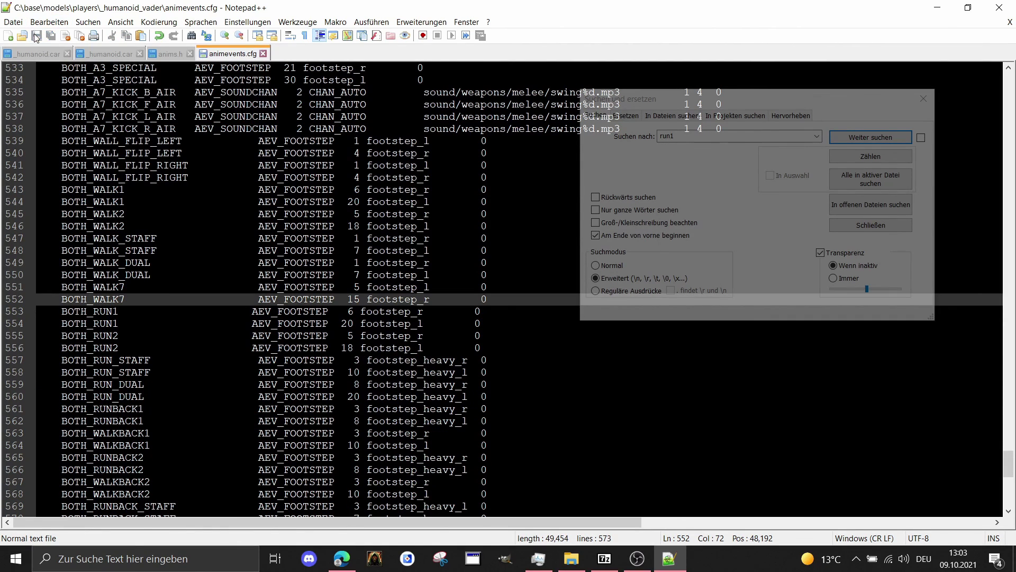